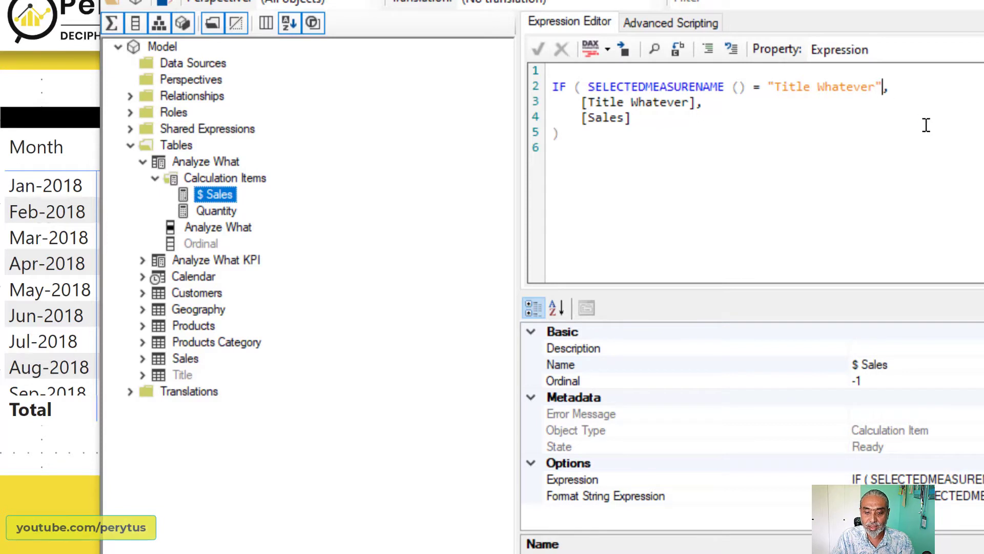
Step: Try adding an alternative condition to the $ Sales calculation item: || SELECTEDMEASURENAME () = "Title ABC",
text(ELECTEDMEA)
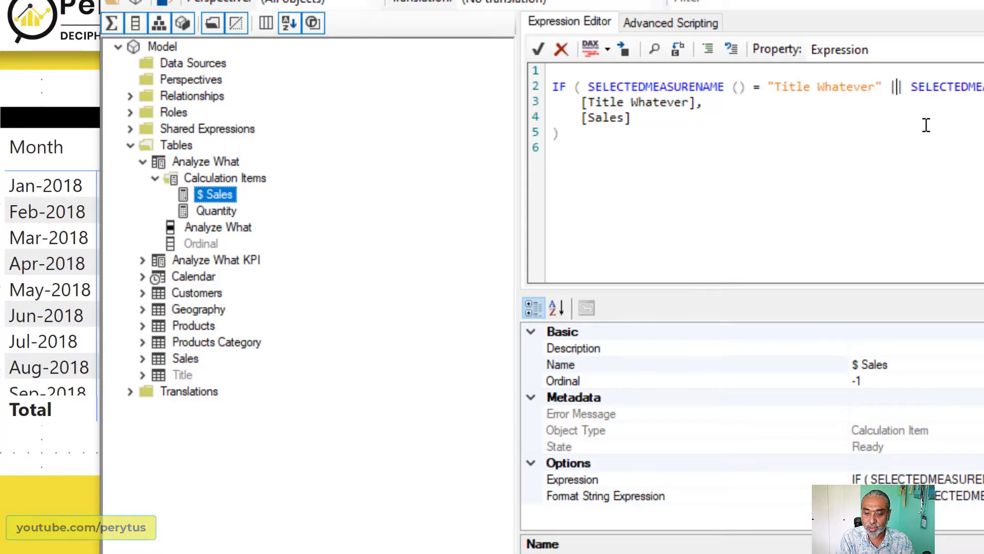
key(Return)
key(Tab)
click(790, 97)
key(BackSpace)
text("T)
key(BackSpace)
key(BackSpace)
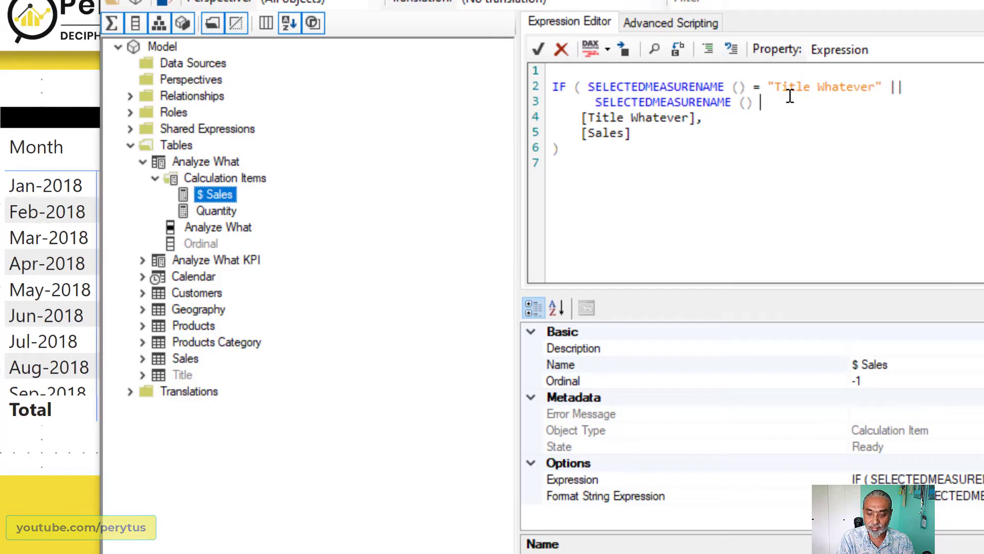
text(= "Title A)
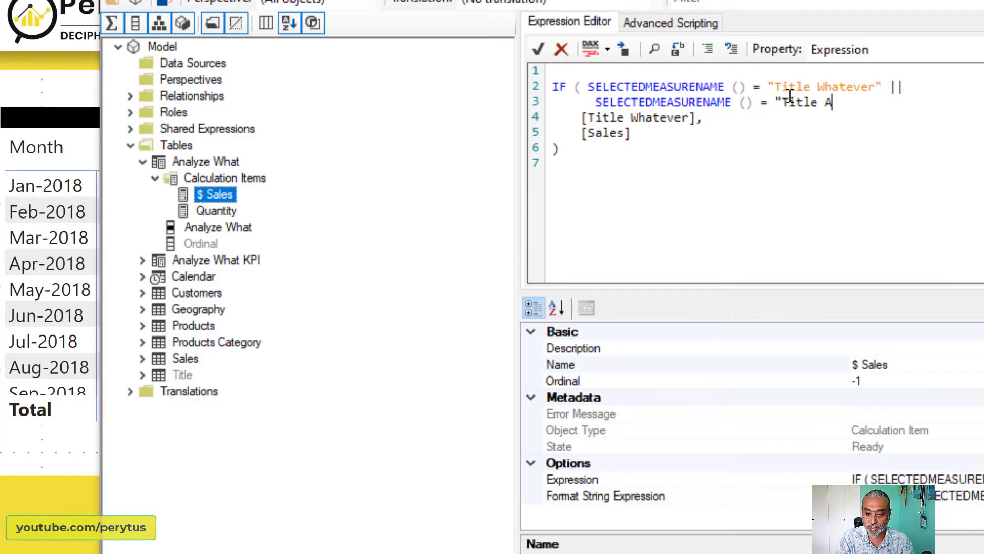
text(BC",)
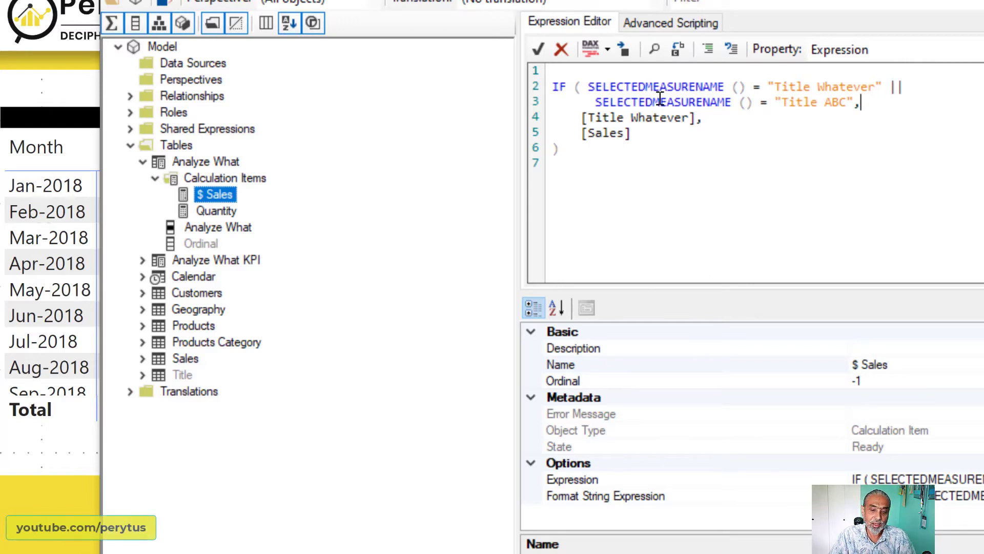
Step: Remove the added "Title ABC" condition from the $ Sales expression, keeping the "Title Whatever" comparison
shift+click(895, 90)
click(899, 103)
key(BackSpace)
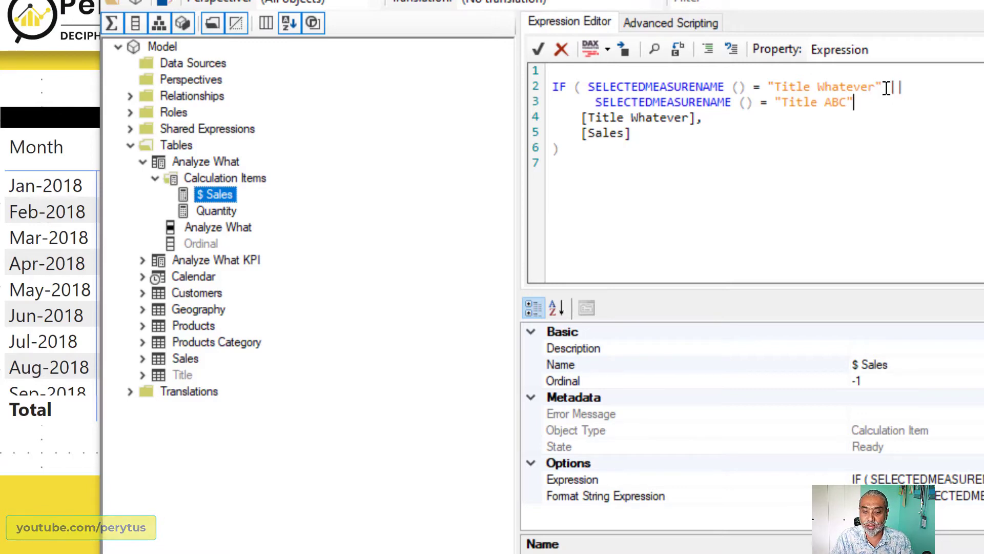
drag(889, 87, 906, 103)
key(Delete)
drag(768, 87, 890, 91)
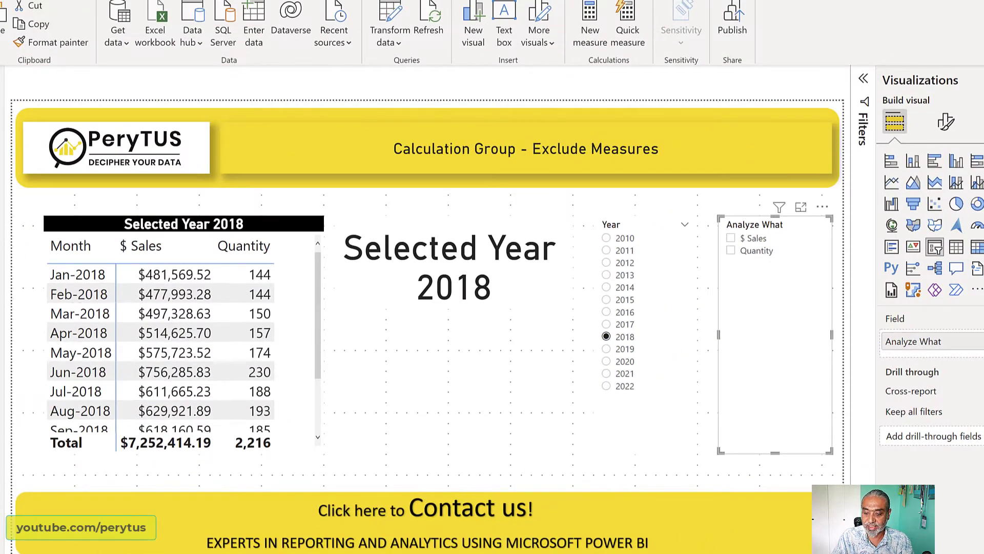
Step: Switch to Power BI Desktop, rename the Title Whatever measure as Title New, and select $ Sales in the Analyze What slicer
click(982, 307)
double_click(116, 76)
text(New)
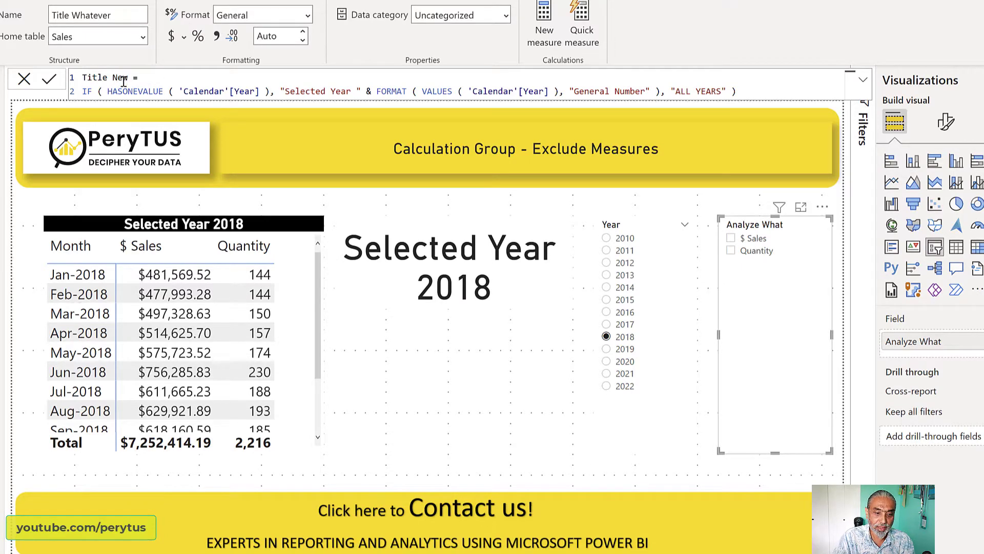
key(Return)
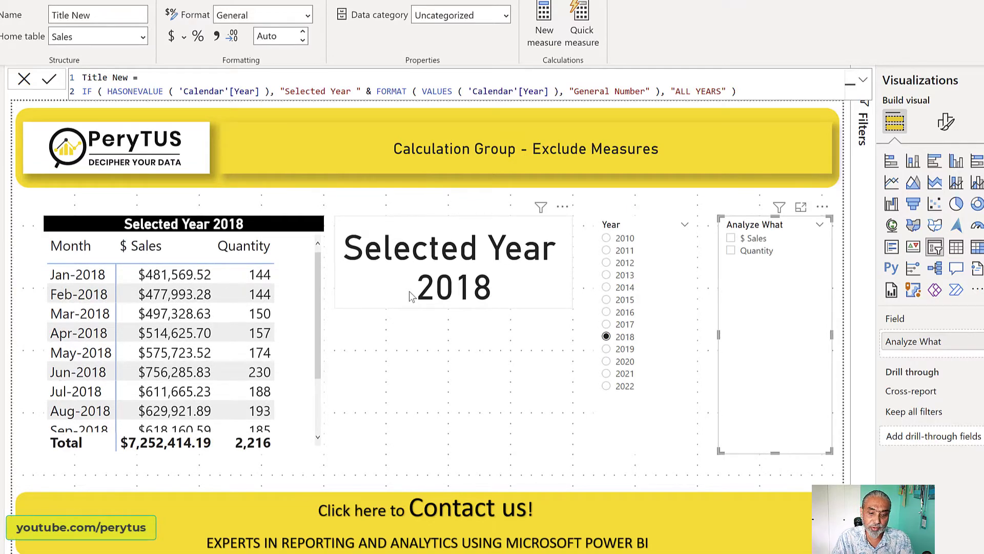
click(758, 239)
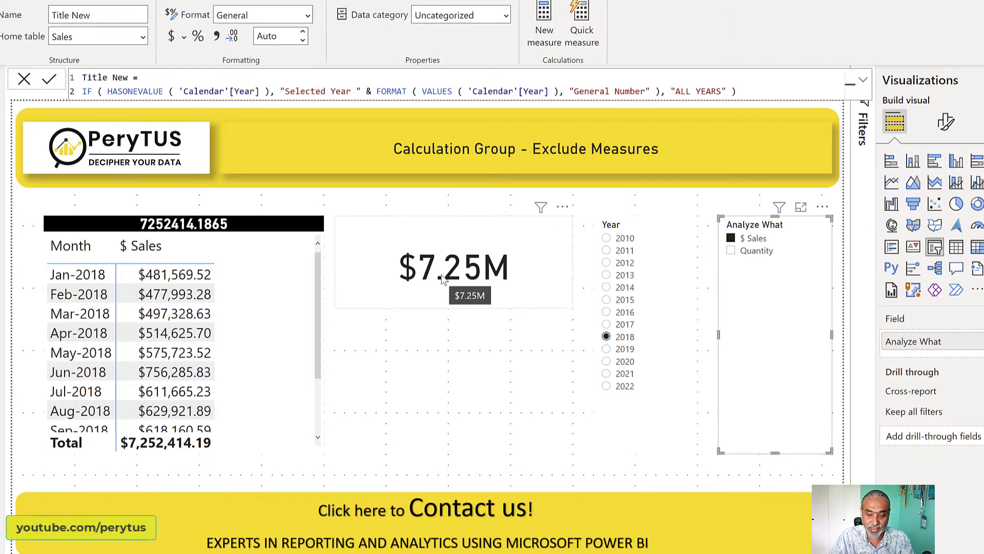
Step: Switch to Tabular Editor and wrap SELECTEDMEASURENAME () in the $ Sales expression with CONTAINSSTRING, searching for "Title"
key(alt+Tab)
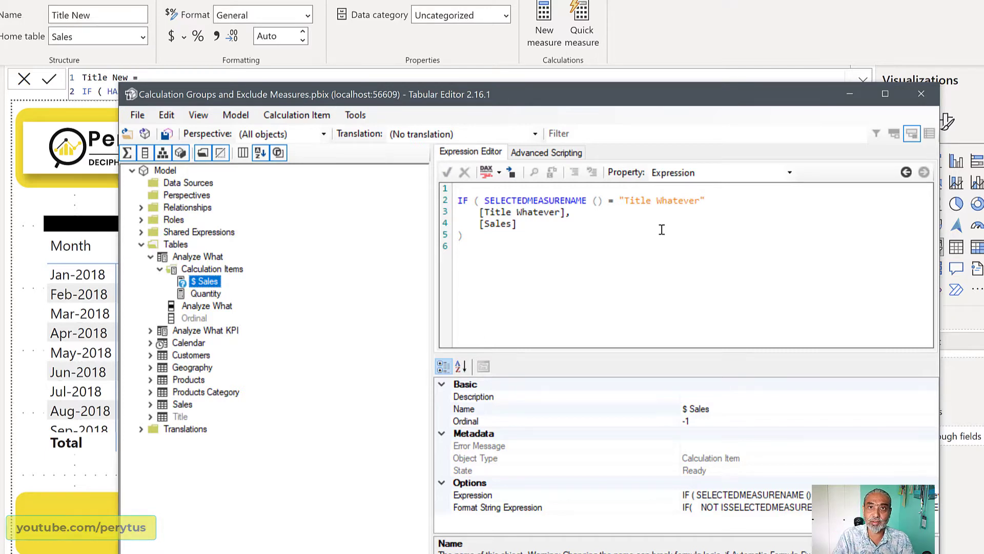
click(550, 200)
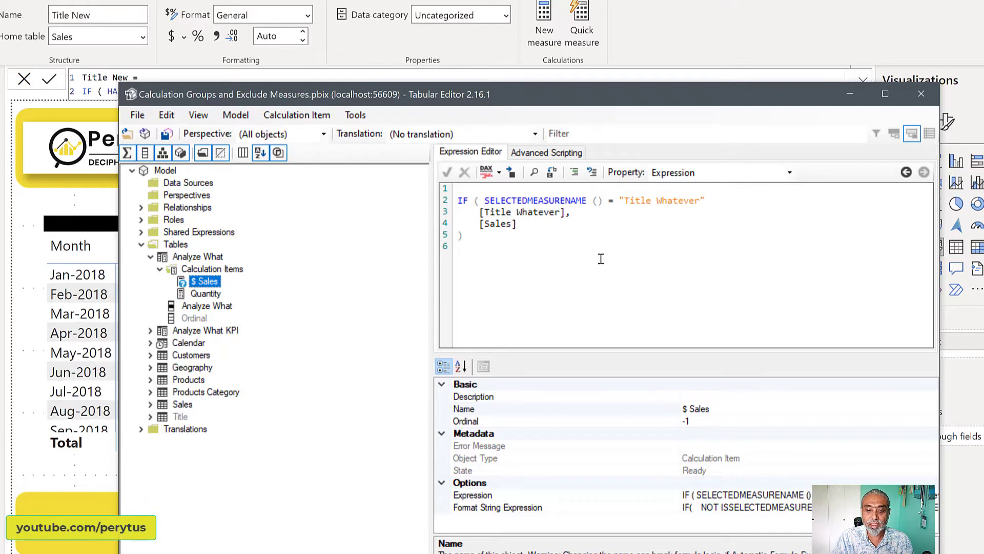
text(CONTAINSTRING ()
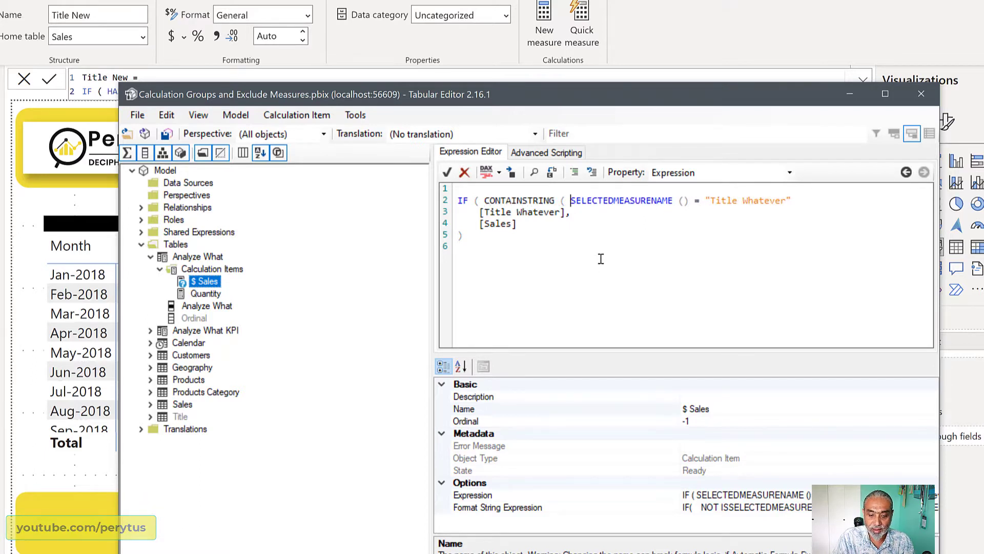
click(531, 200)
text(S)
click(690, 200)
text(, "Title" ))
Step: Delete the leftover = "Title Whatever" comparison and end the CONTAINSSTRING condition with a comma
key(shift+Right)
key(shift+Right)
key(shift+Right)
key(shift+Right)
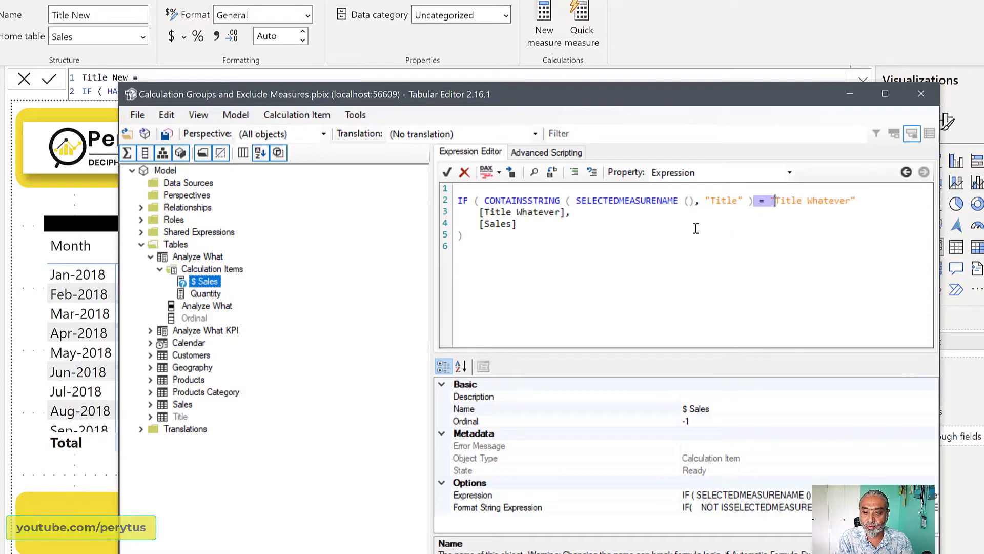
key(shift+Right)
key(shift+Right)
key(shift+Right)
key(shift+Right)
key(shift+Right)
key(shift+Right)
key(shift+Right)
key(shift+Right)
key(shift+Right)
key(shift+Right)
key(shift+Right)
key(shift+Right)
key(shift+Right)
key(shift+Right)
key(shift+Right)
key(Delete)
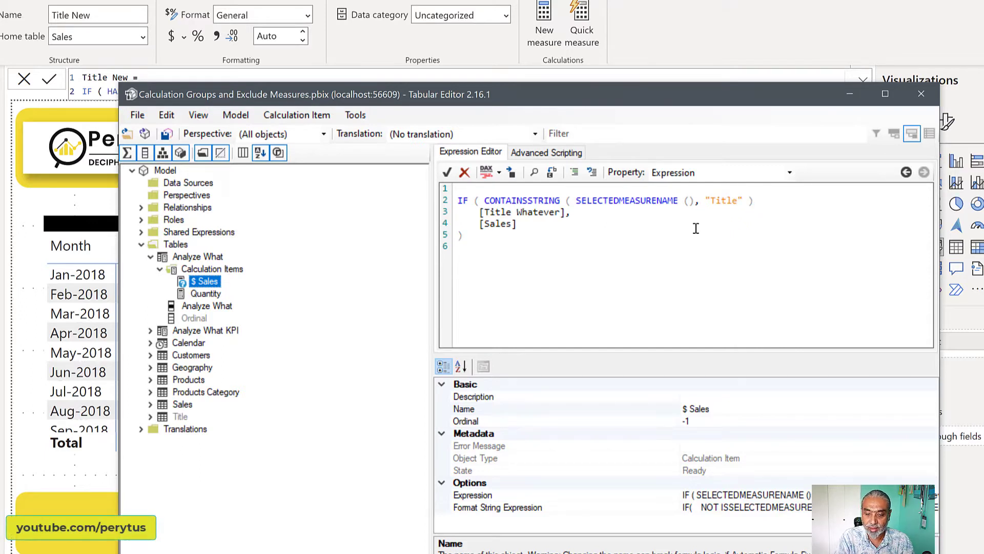
text(,)
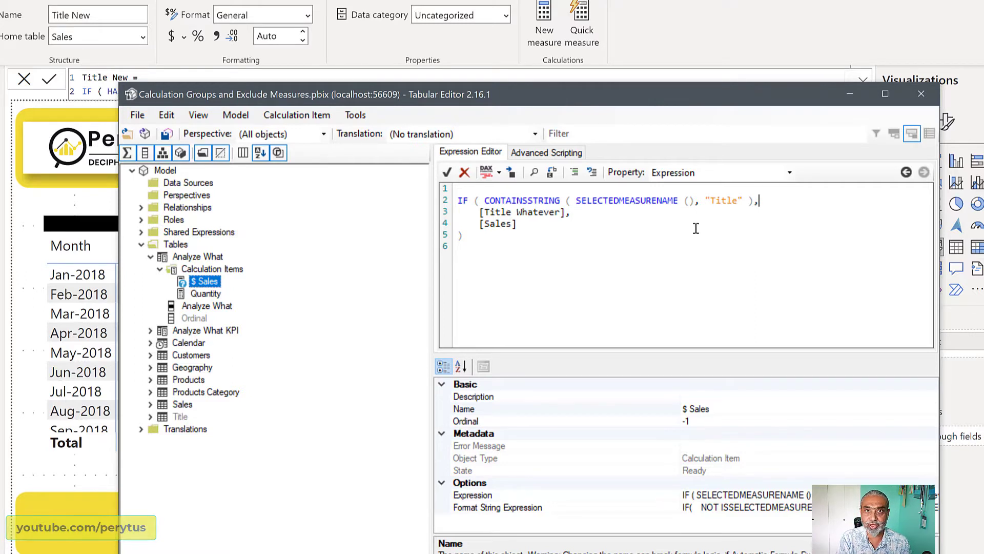
Step: Change the CONTAINSSTRING search text to "Exclude"
double_click(730, 200)
text(Exclude)
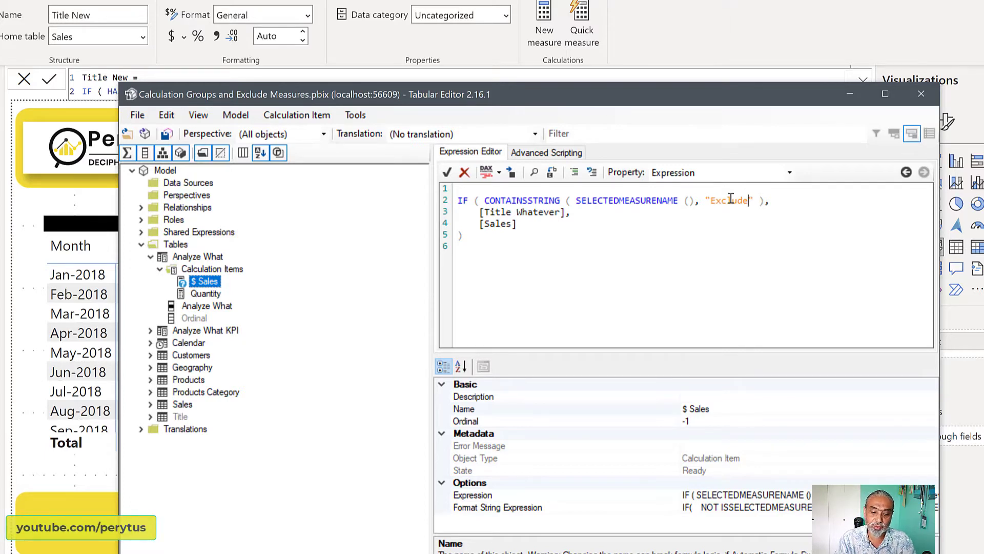
click(717, 210)
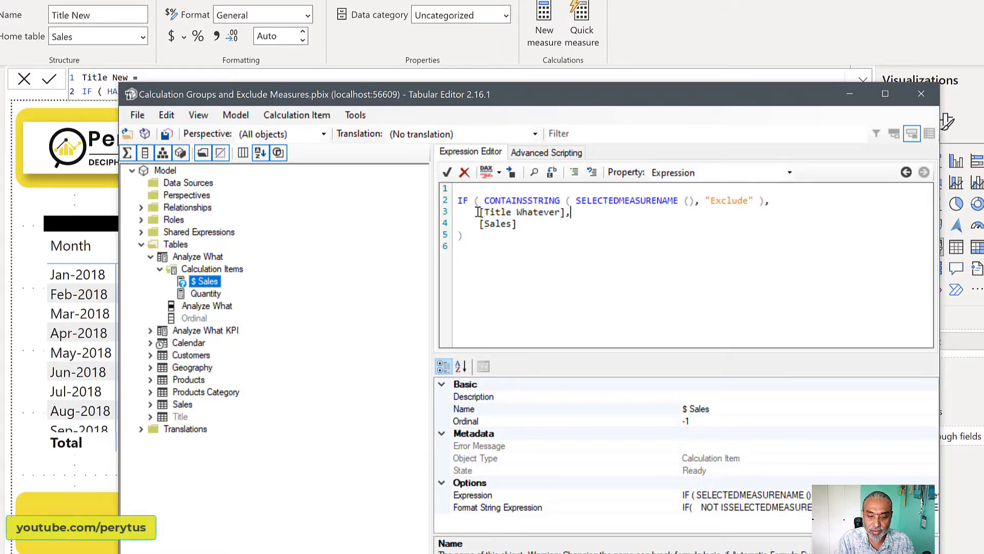
Step: Replace the [Title Whatever] result with SELECTEDMEASURE () and save the changes to the connected model
drag(486, 212, 565, 213)
text(SELEC)
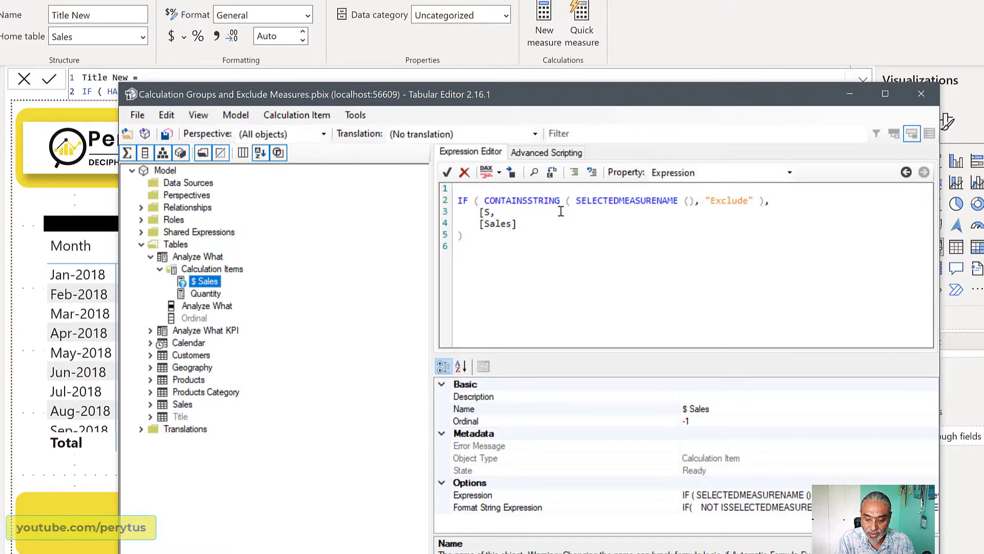
text(TE)
key(BackSpace)
key(BackSpace)
key(BackSpace)
key(BackSpace)
key(BackSpace)
key(BackSpace)
key(BackSpace)
key(BackSpace)
text(SELECTEDVALUE)
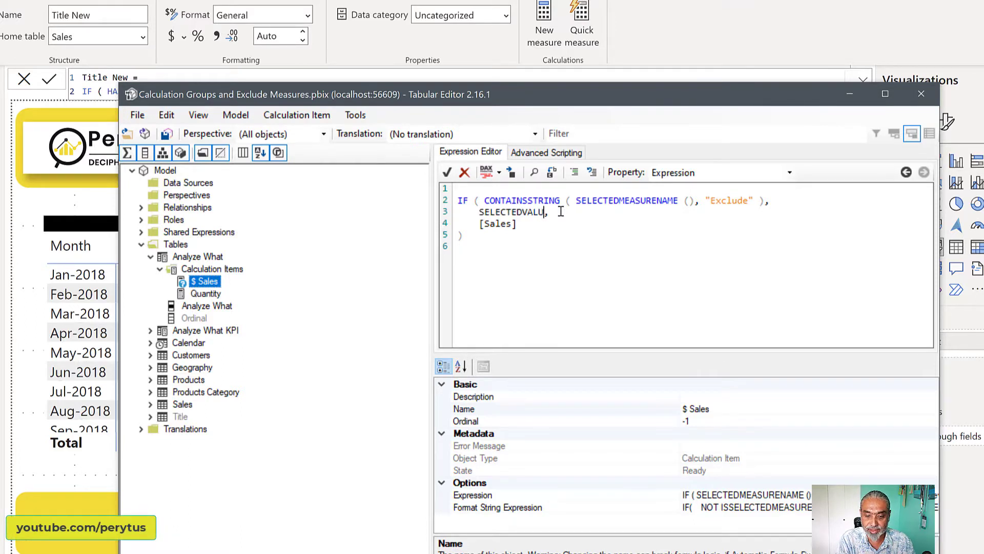
key(BackSpace)
key(BackSpace)
key(BackSpace)
key(BackSpace)
key(BackSpace)
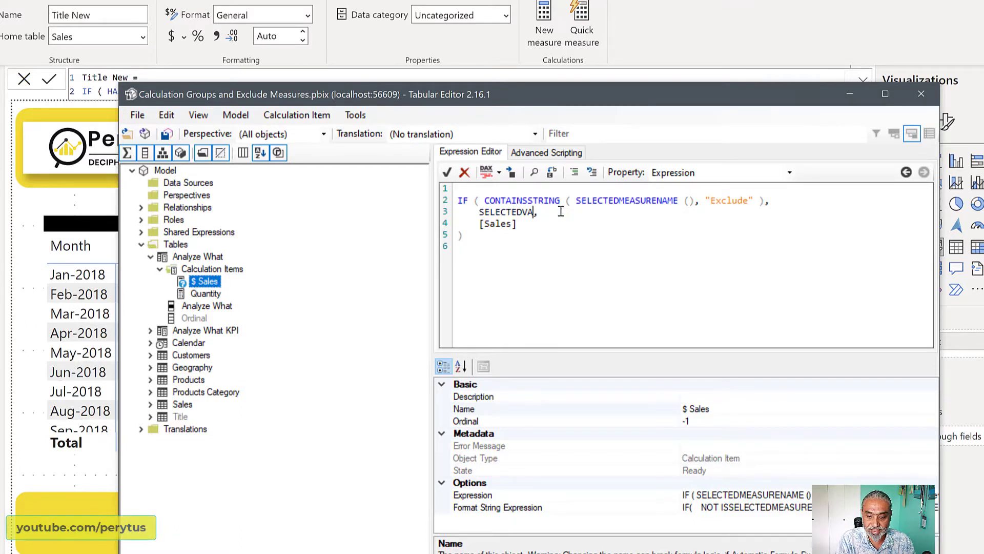
key(BackSpace)
text(MEASURE ())
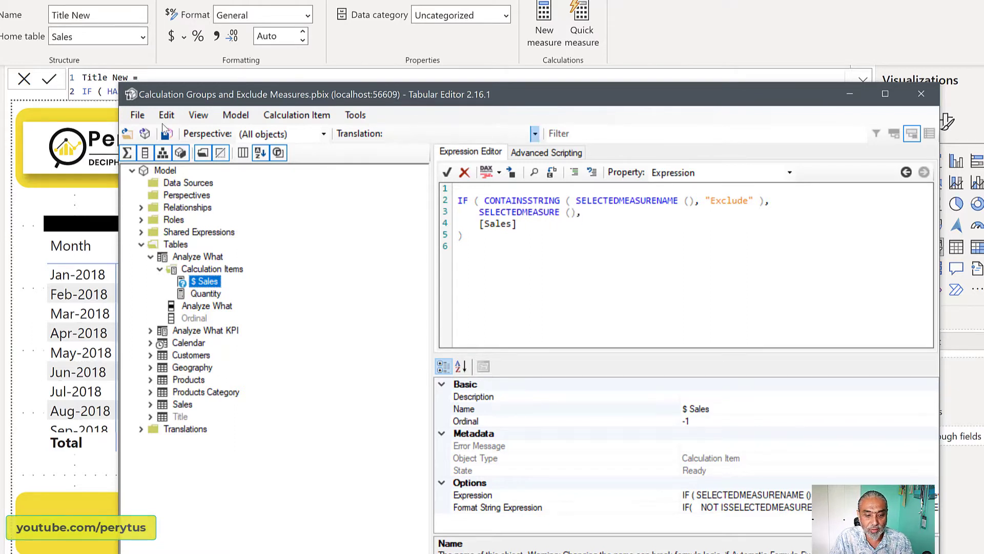
click(165, 134)
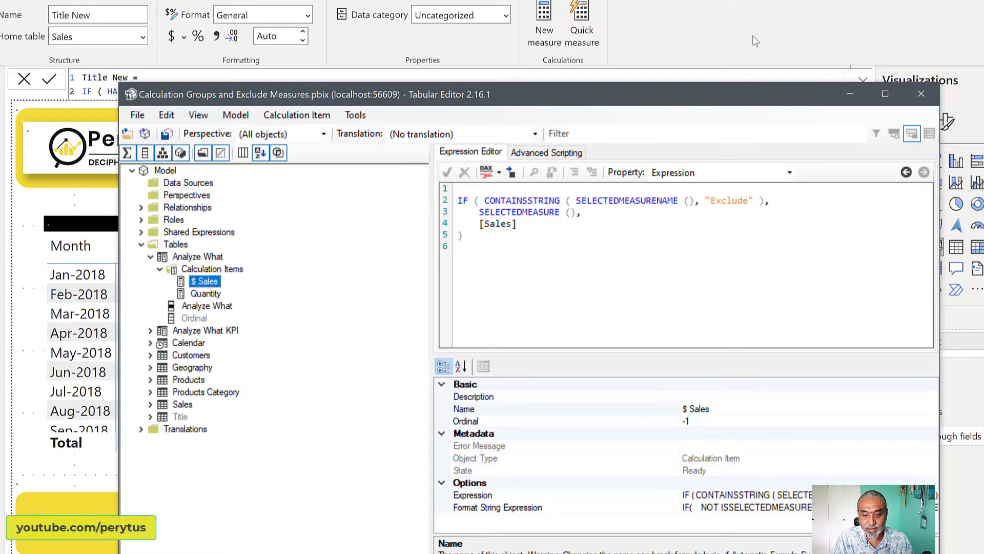
Step: Switch to Power BI Desktop and check the visuals by changing the Analyze What slicer to Quantity and back to $ Sales
click(791, 43)
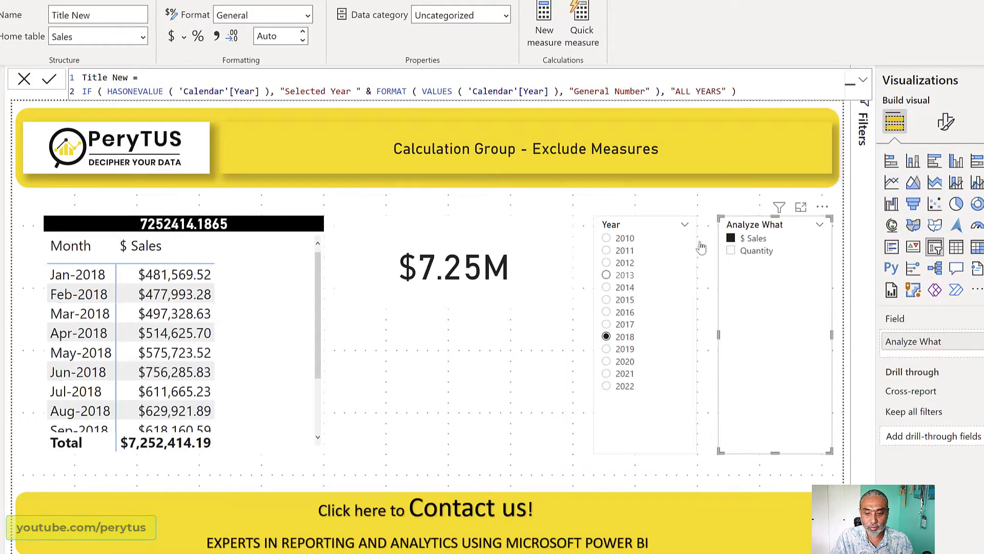
click(754, 250)
click(755, 239)
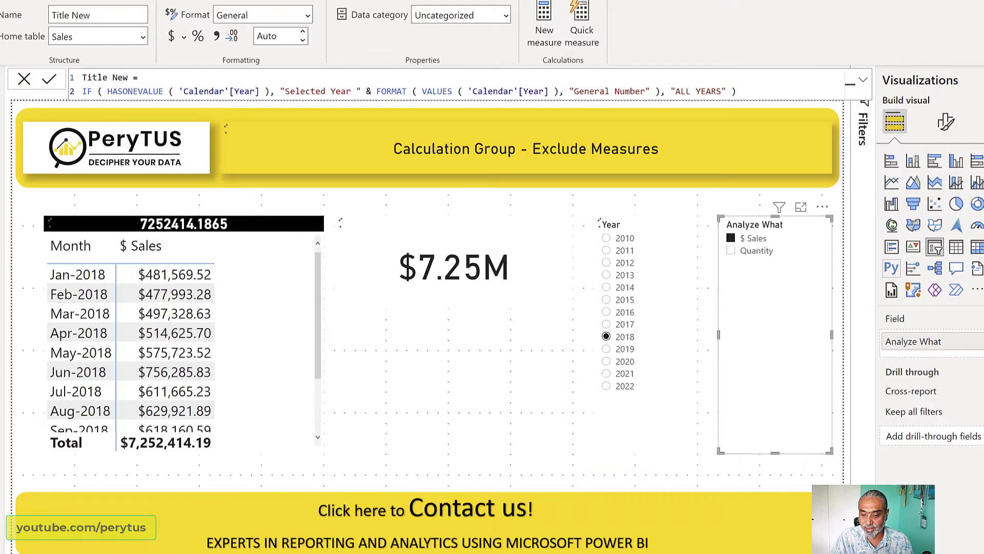
Step: Rename the Title New measure as Title Year (Exclude) and select the title card
click(108, 78)
double_click(120, 77)
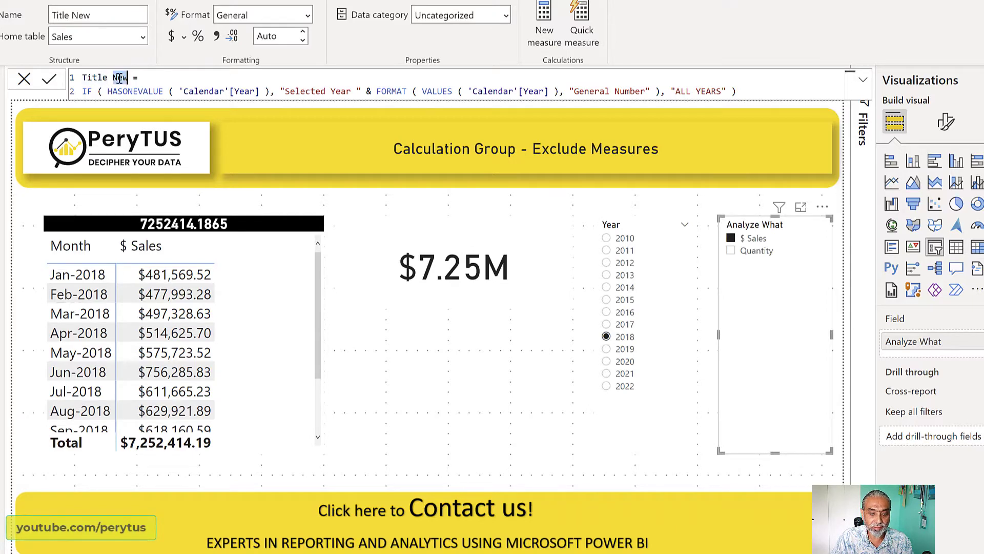
text(Year (Exclude))
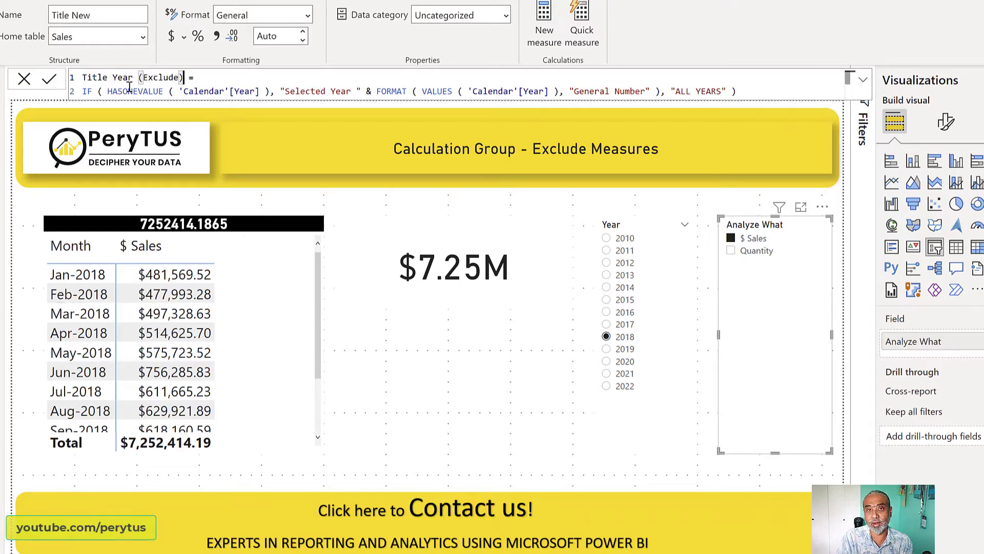
scroll(229, 77, up, 3)
click(197, 82)
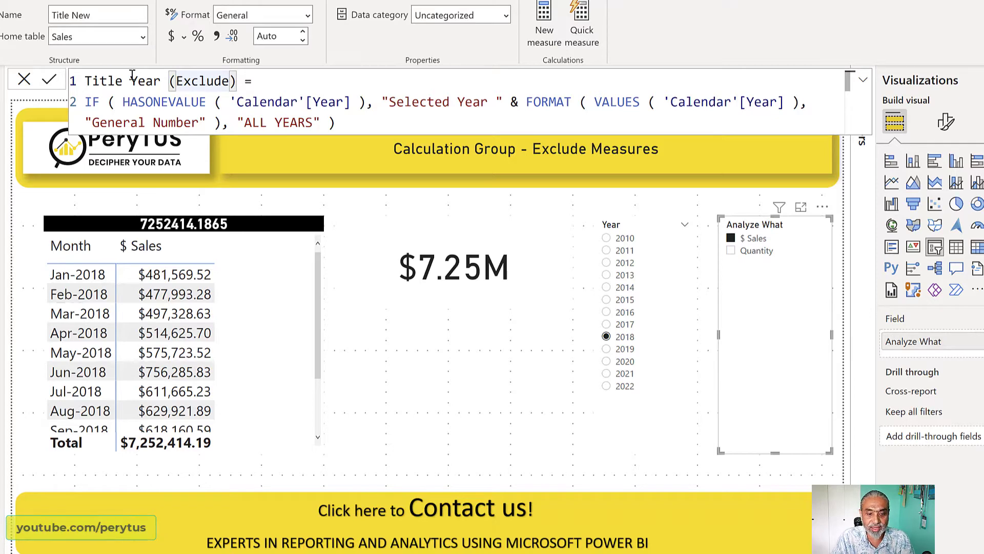
drag(161, 81, 86, 81)
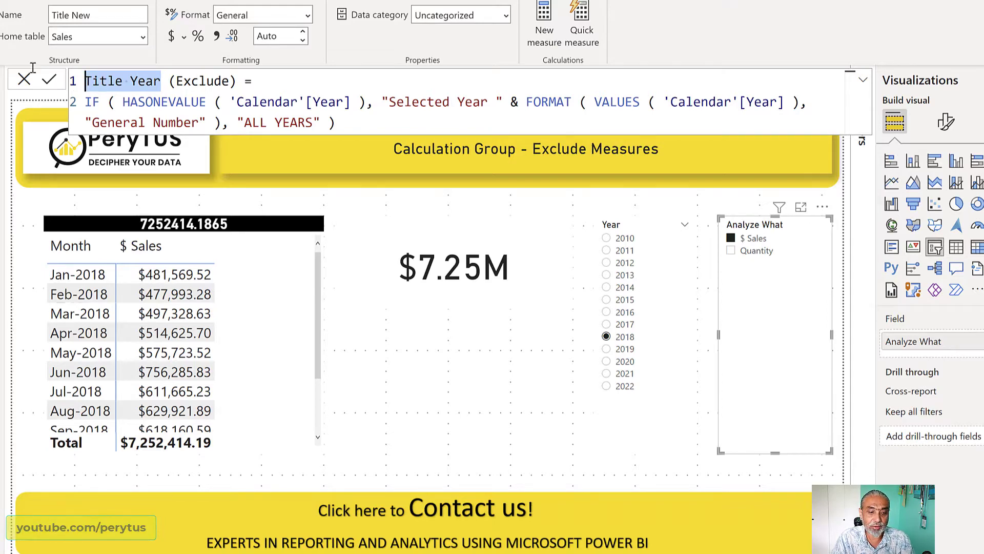
click(50, 80)
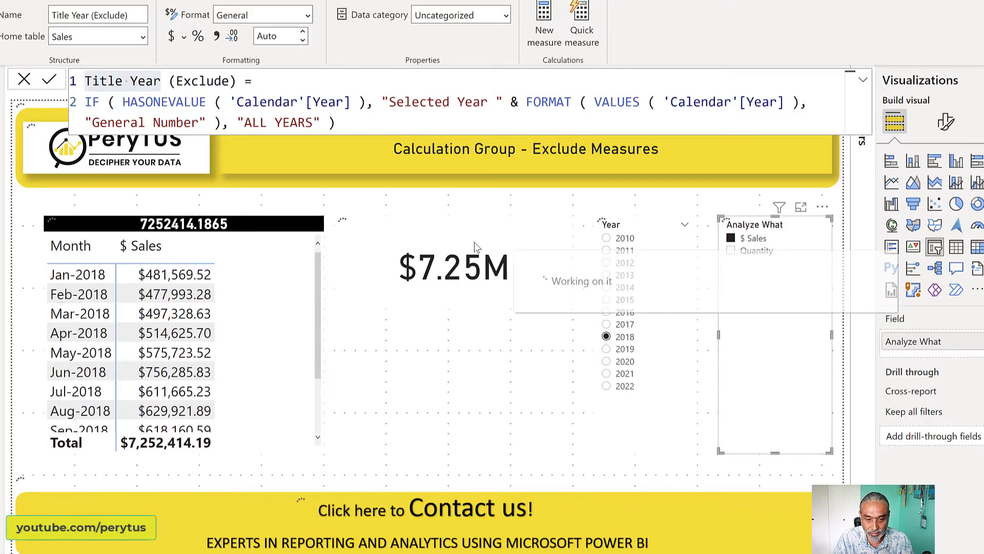
click(494, 301)
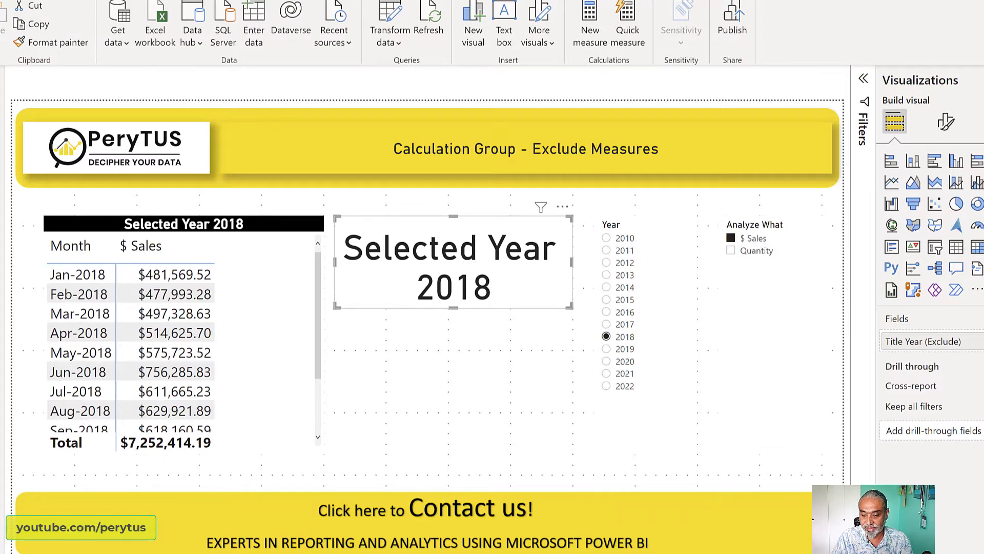
Step: Rename the title measure as Year (Exclude) Title and deselect the card
click(981, 530)
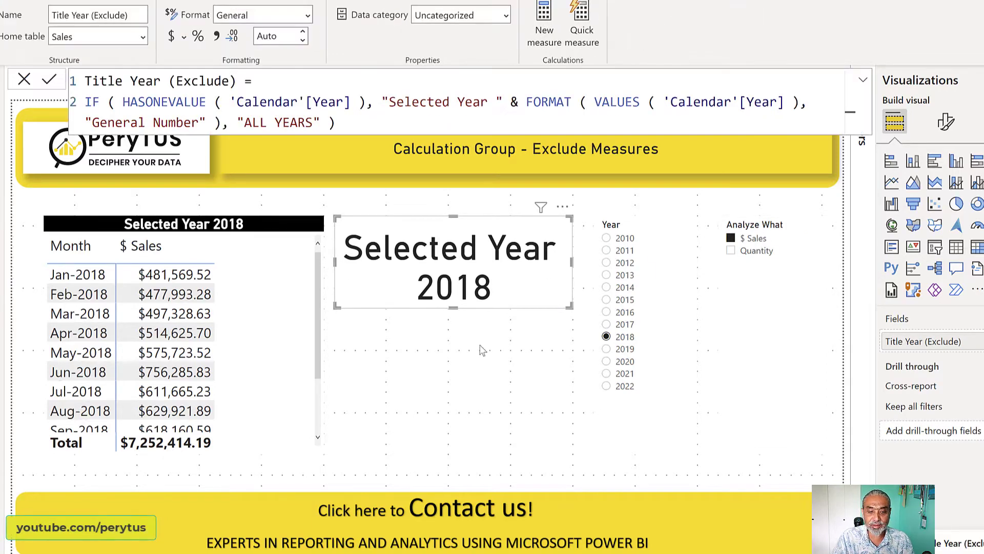
drag(164, 82, 79, 81)
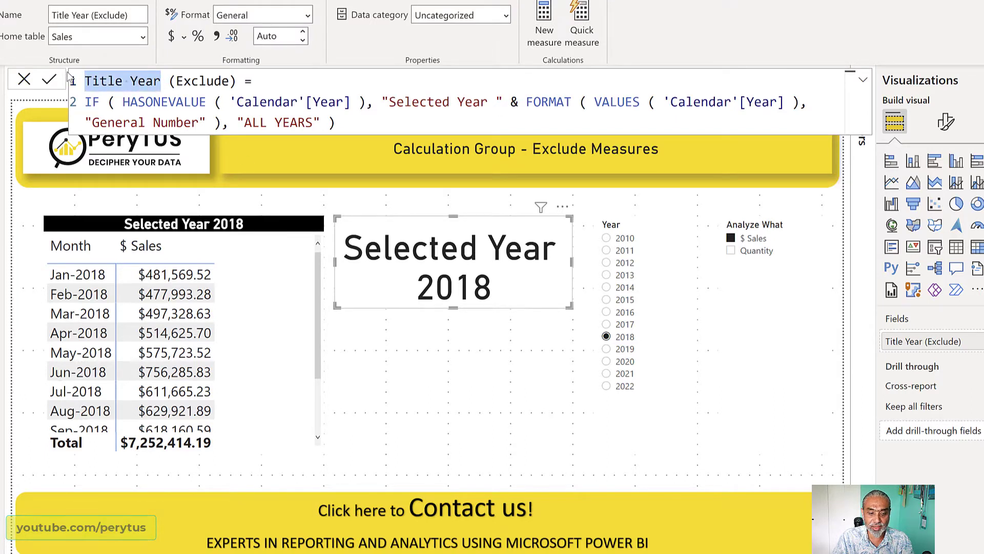
text(Year)
key(Delete)
key(ctrl+Right)
key(ctrl+Right)
text(Title)
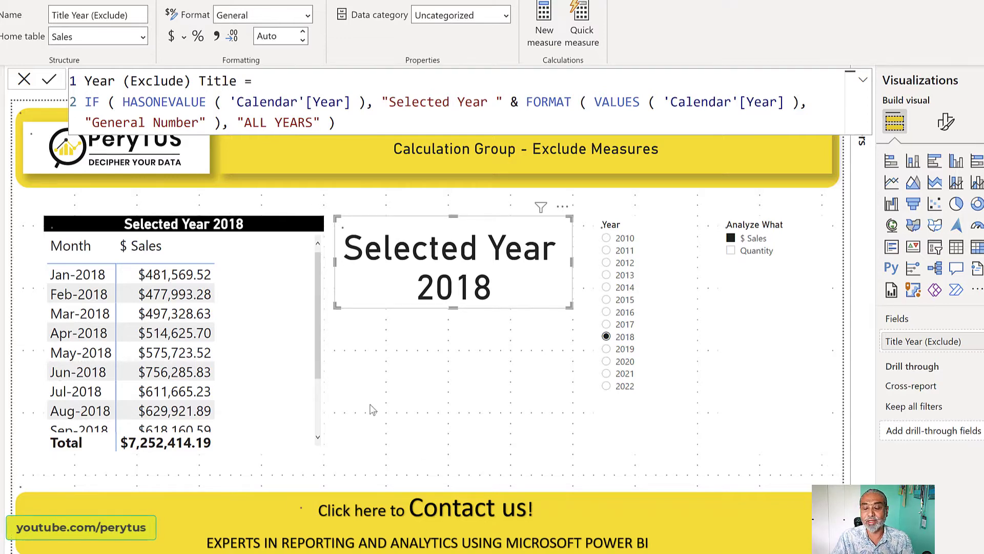
key(Return)
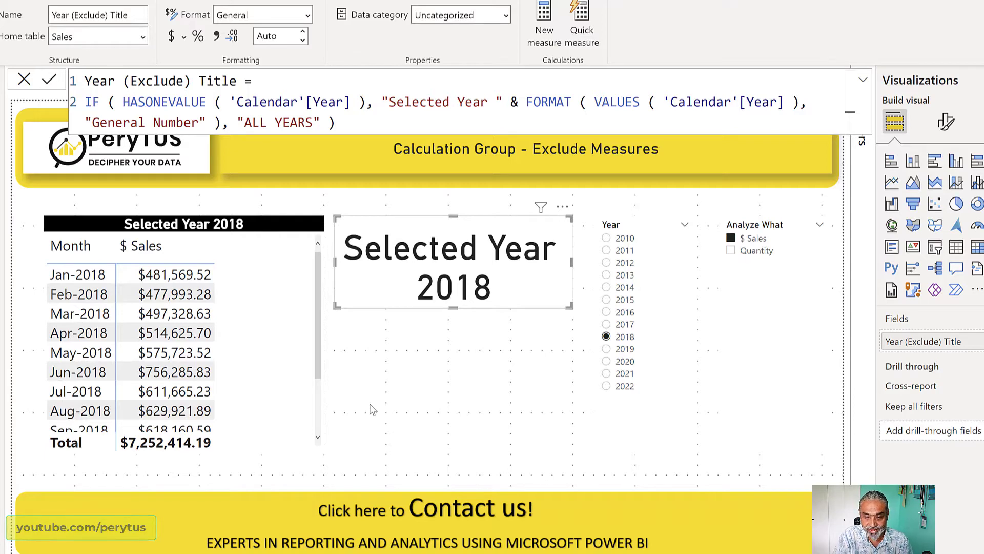
click(486, 394)
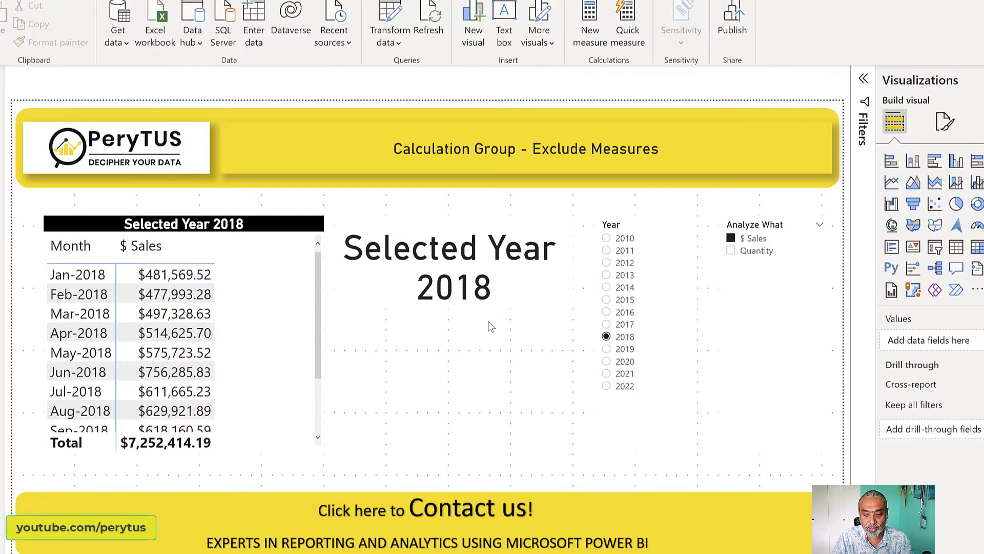
Step: Switch to Tabular Editor and replace the CONTAINSSTRING condition in the $ Sales expression with the opening of an ISSELECTEDMEASURE call
click(534, 290)
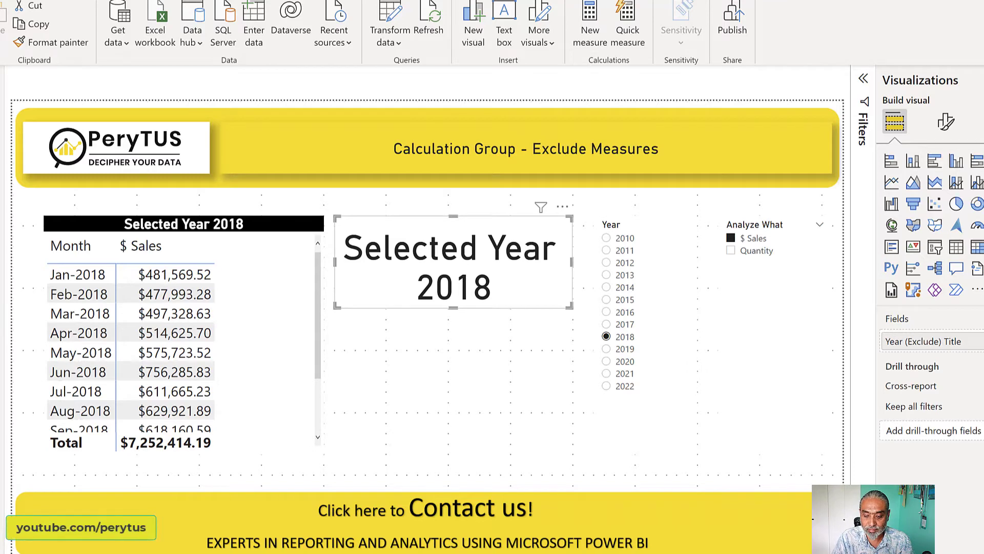
key(alt+Tab)
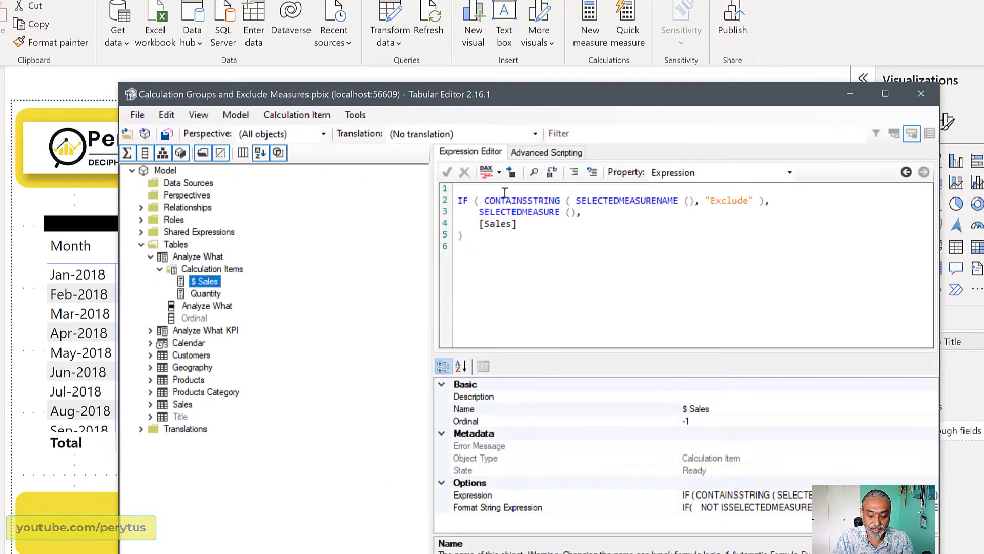
drag(484, 200, 764, 200)
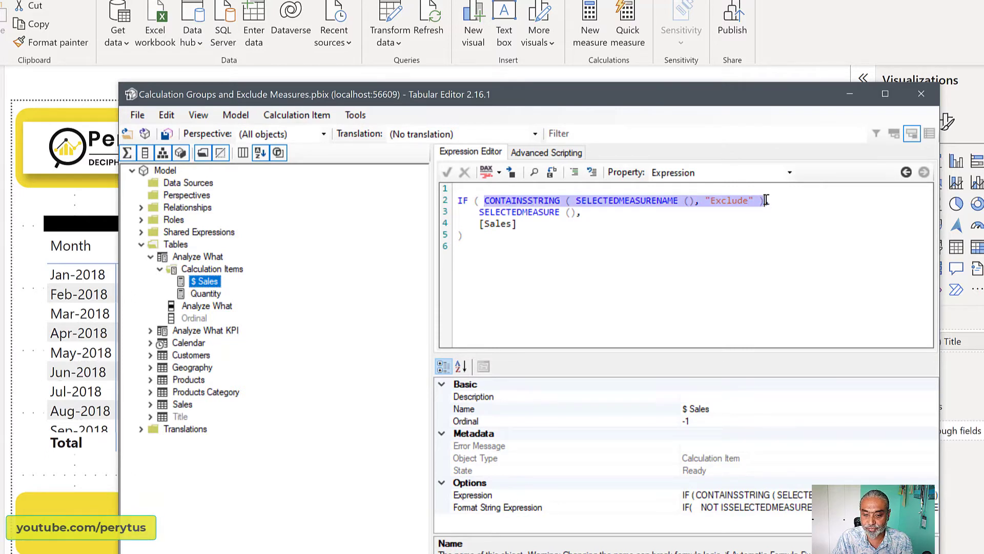
text(ISS)
text(ELECTE)
text(DMEASURE ( )
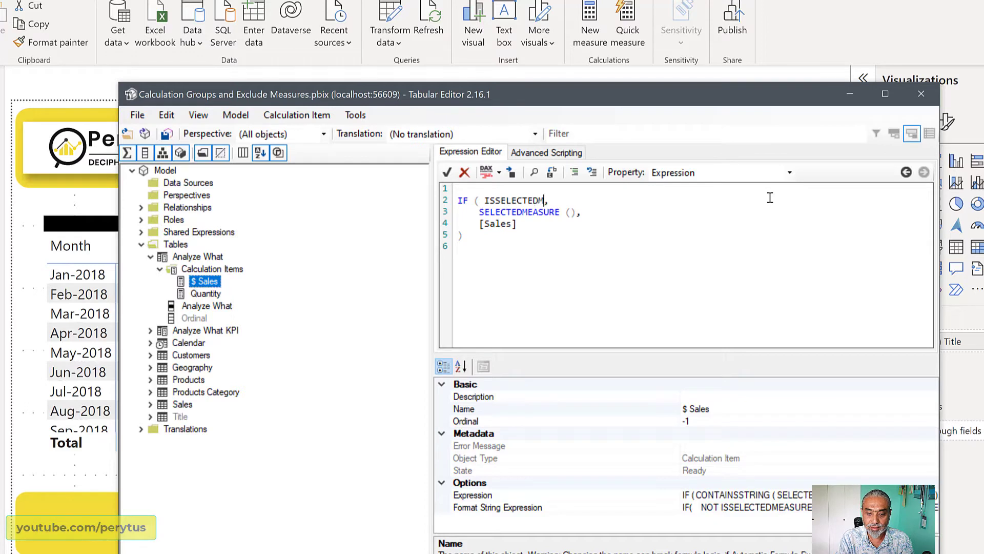
Step: Enter [Year (Exclude) Title] as the first argument of ISSELECTEDMEASURE in the $ Sales expression
text([Exc)
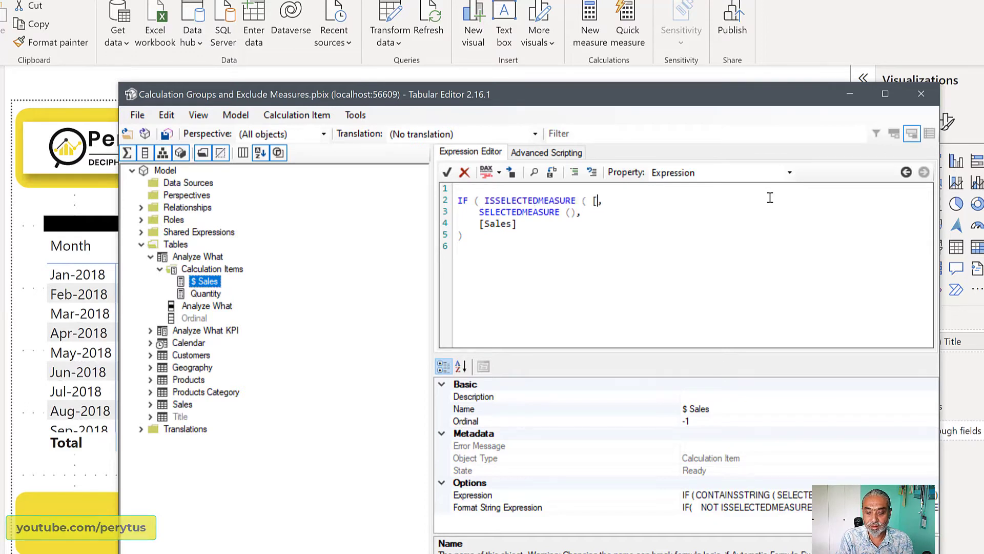
key(BackSpace)
key(BackSpace)
key(BackSpace)
text(Titel)
key(BackSpace)
key(BackSpace)
text(le)
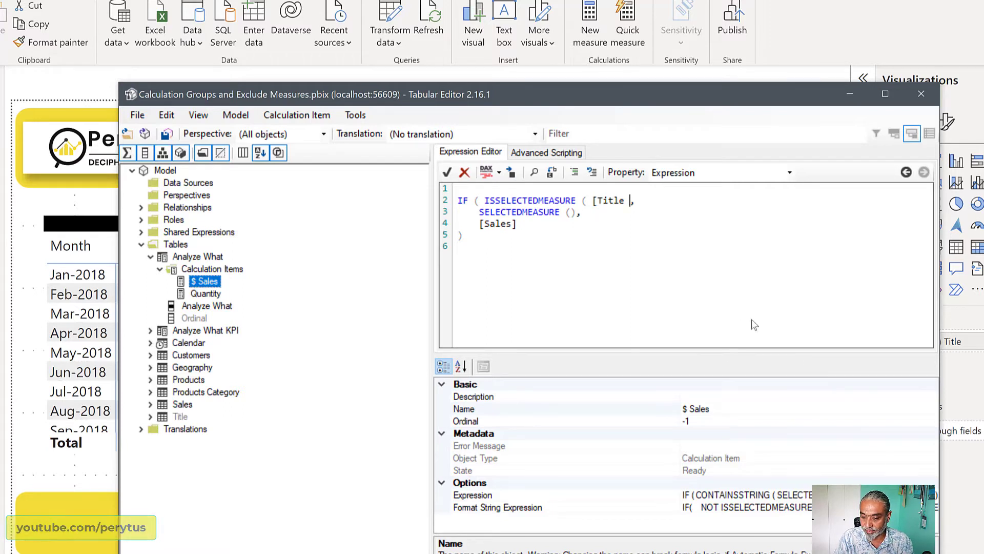
double_click(602, 201)
text(Year (Exclude))
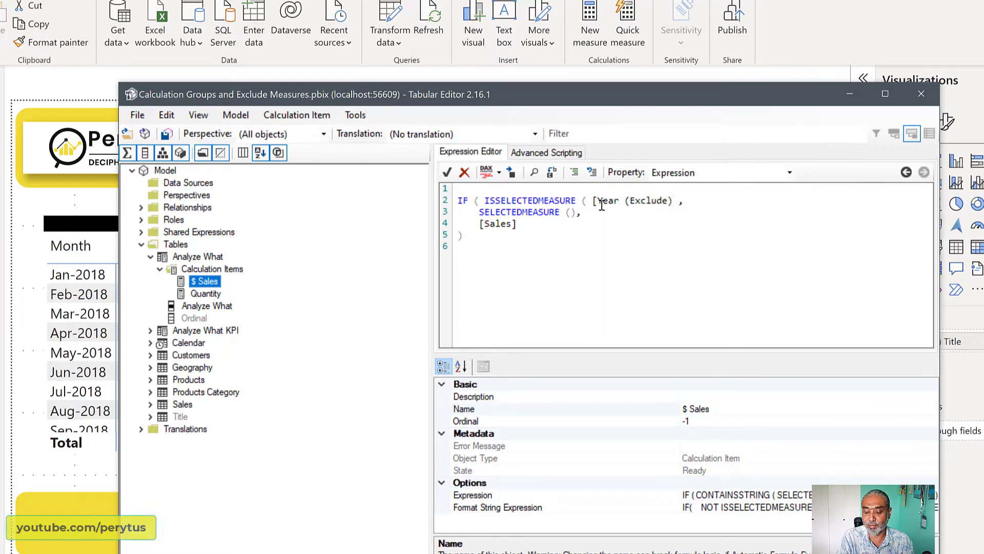
text( Title] )
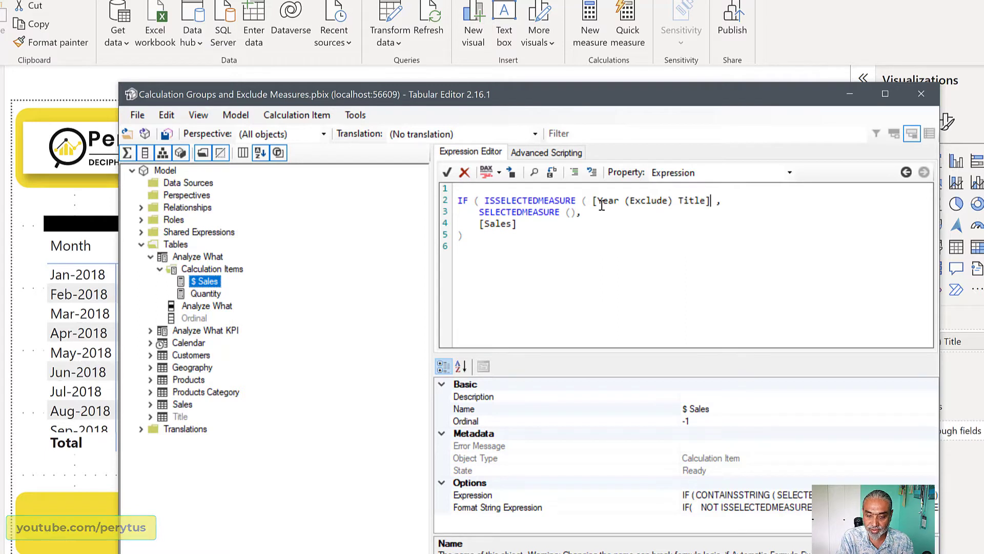
Step: Add [My Measure] as the second argument of ISSELECTEDMEASURE and close the function's parenthesis
text(, )
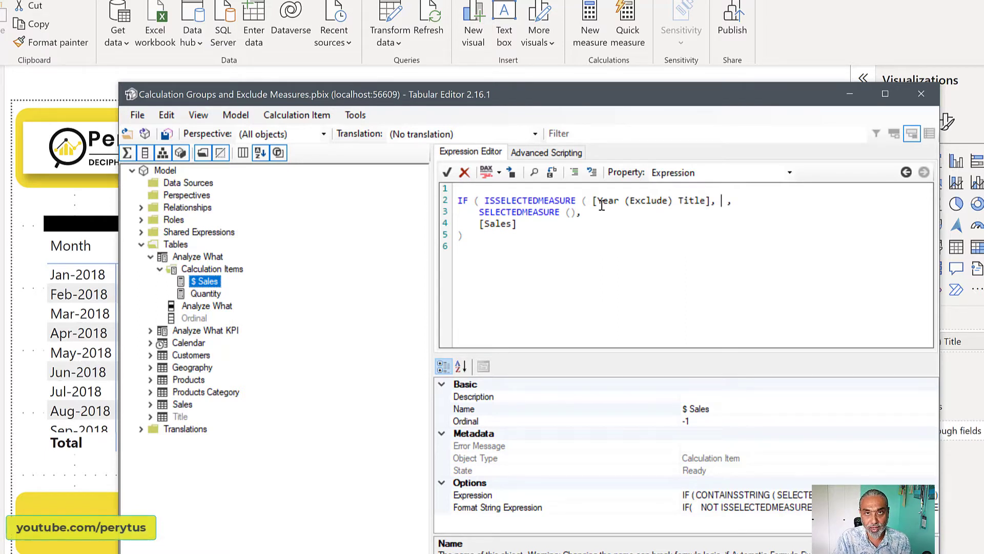
text([Title)
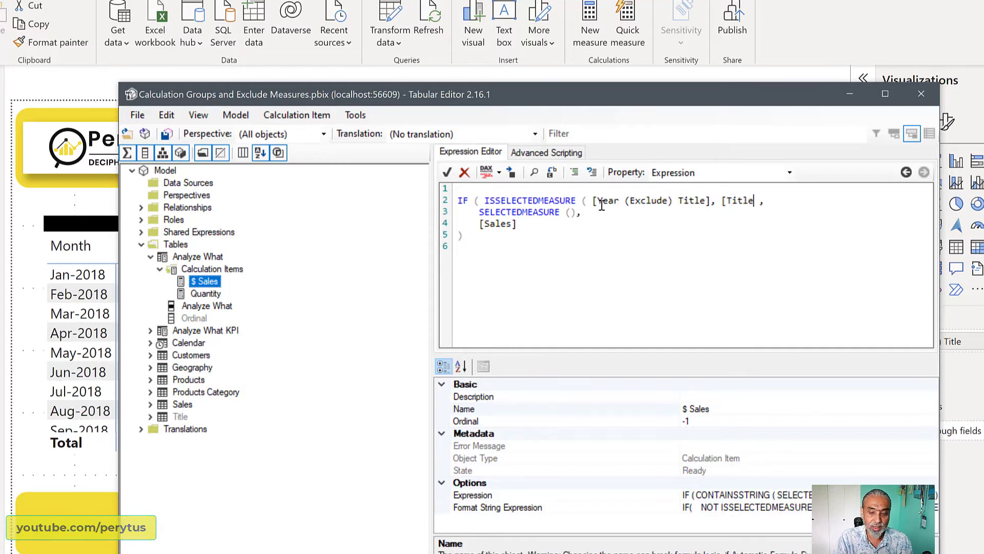
key(BackSpace)
key(BackSpace)
key(BackSpace)
key(BackSpace)
key(BackSpace)
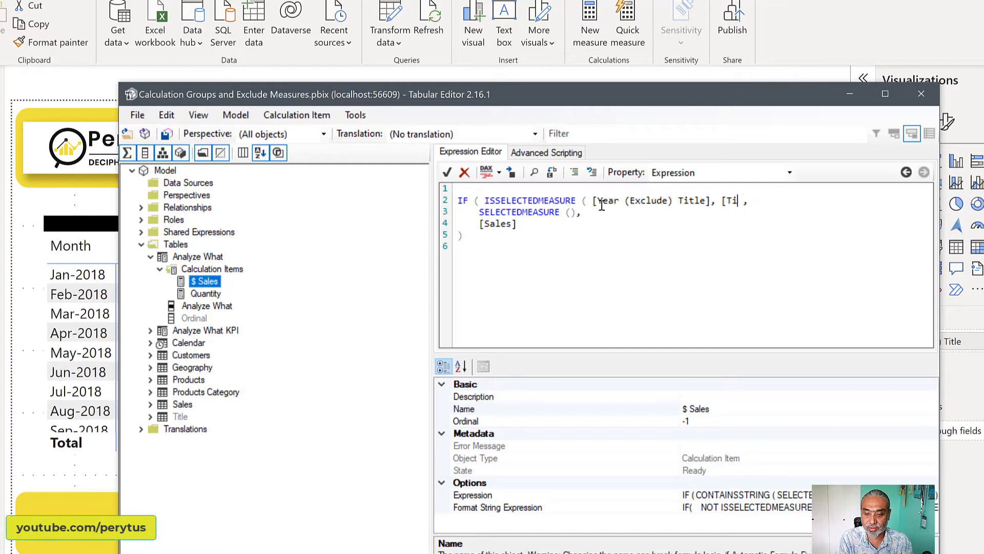
text(Mu M)
key(BackSpace)
key(BackSpace)
key(BackSpace)
text(y Measure] ))
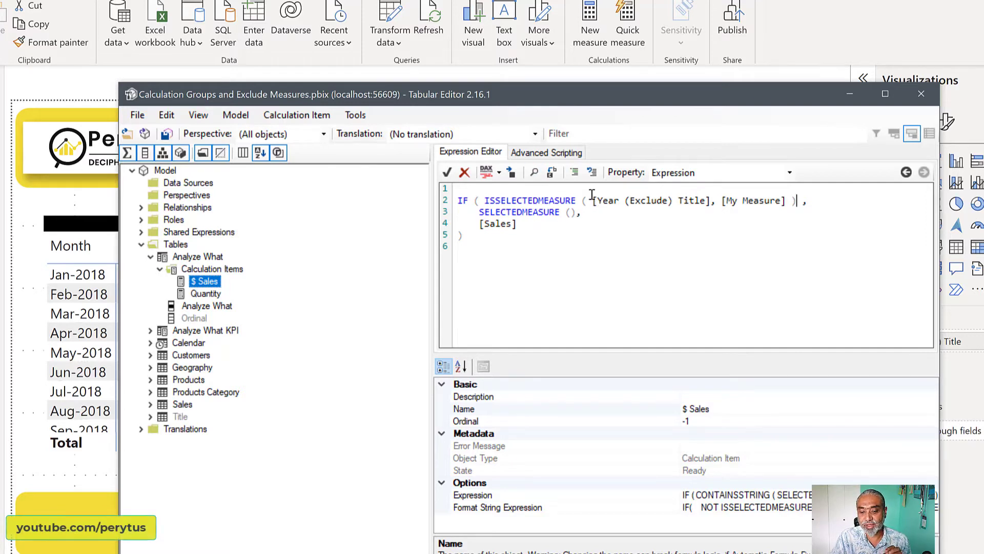
Step: Review the IF expression's arguments, save it to the connected model and dismiss the error dialog
drag(609, 200, 675, 199)
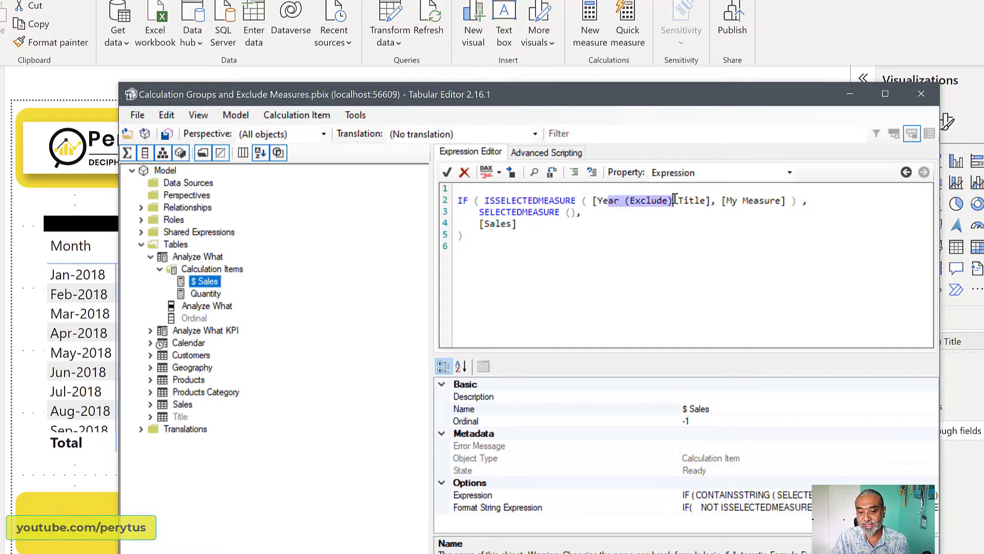
click(796, 200)
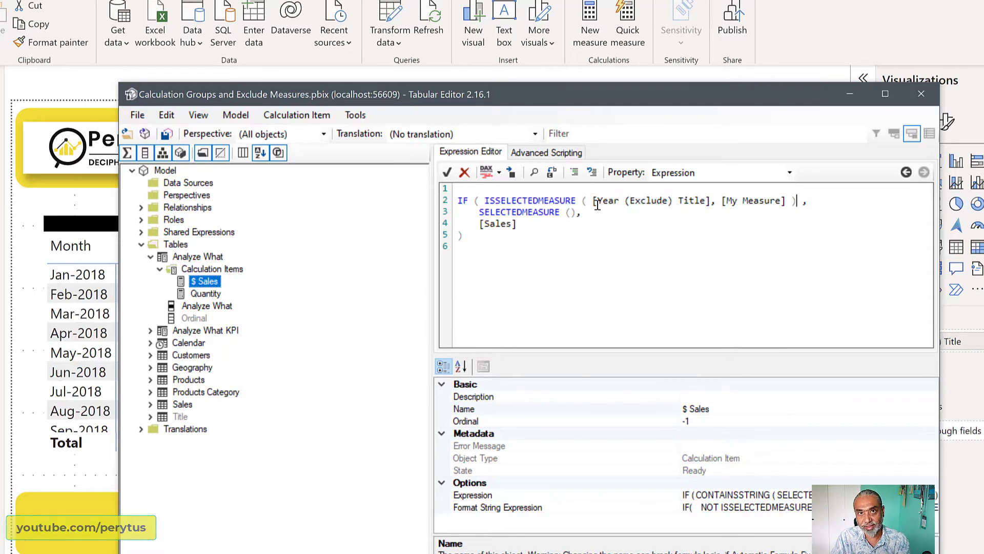
drag(480, 212, 581, 212)
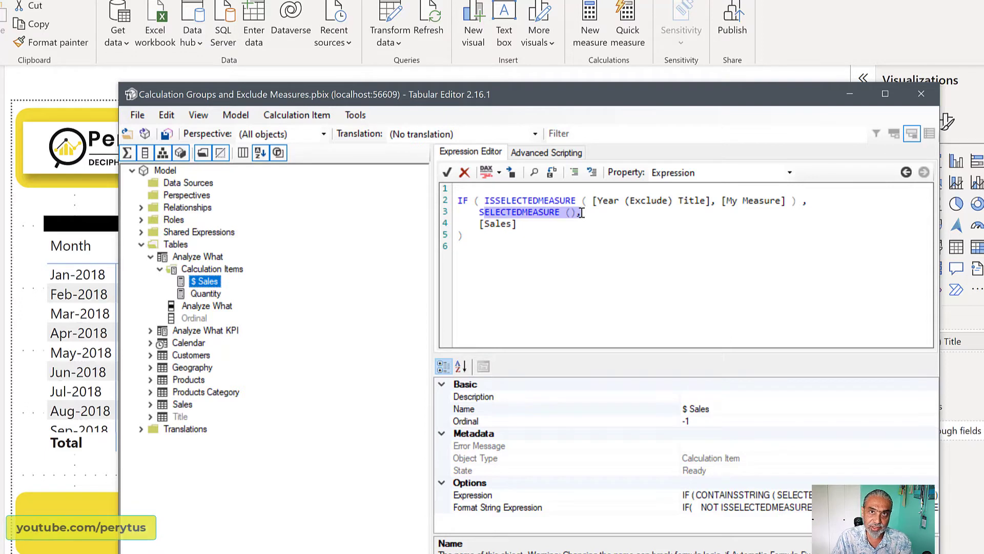
drag(495, 224, 518, 224)
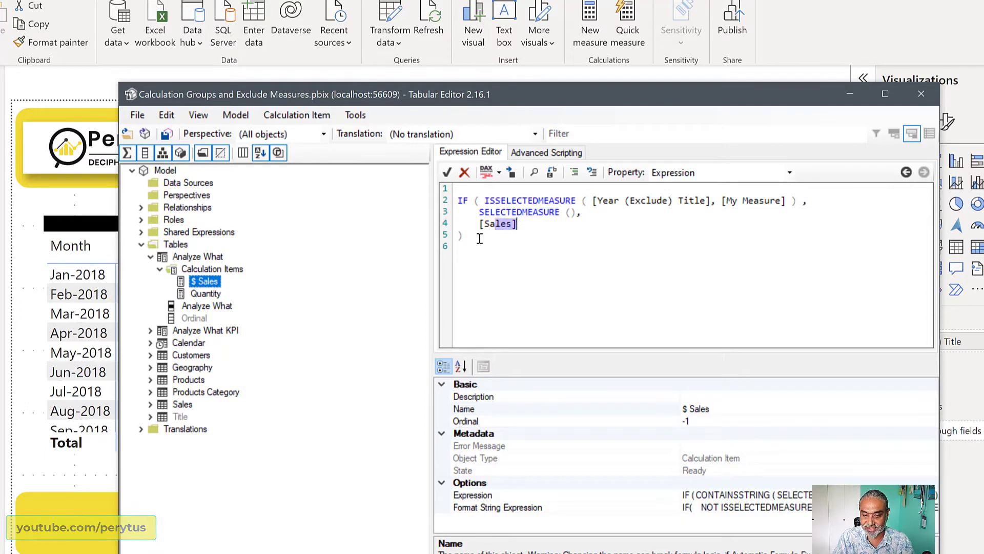
click(171, 137)
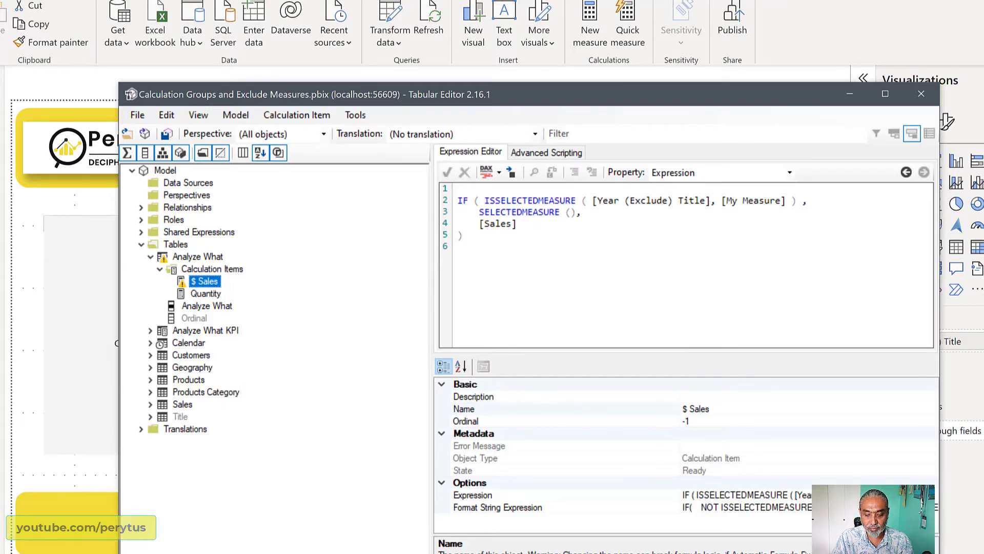
drag(117, 225, 156, 226)
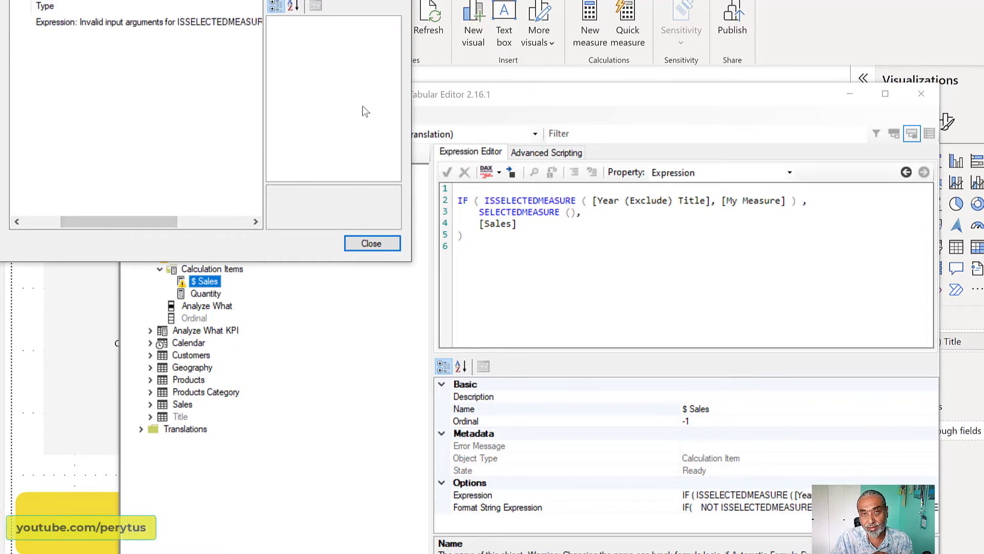
click(371, 243)
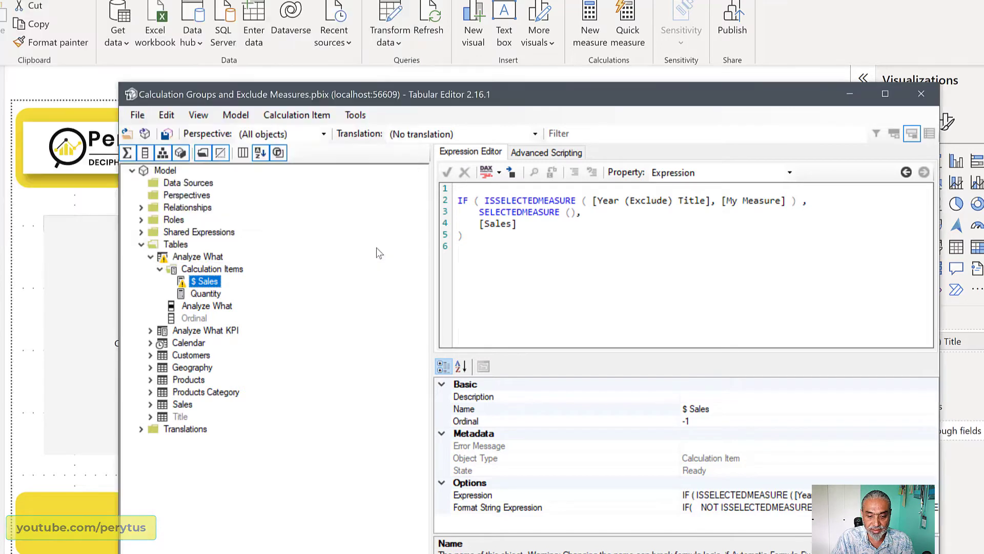
Step: Create a new measure in the Sales table and try to name it My Measure
drag(719, 201, 792, 214)
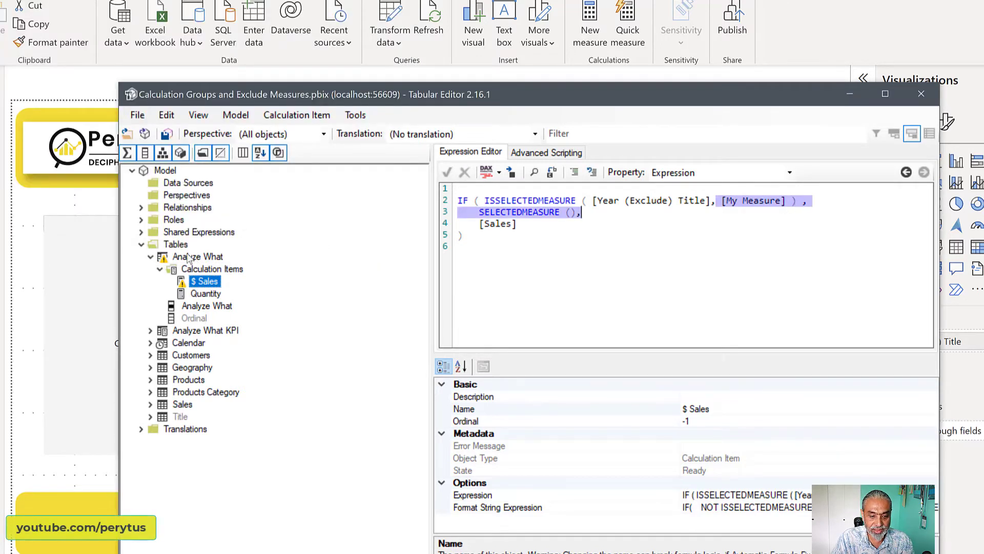
click(182, 405)
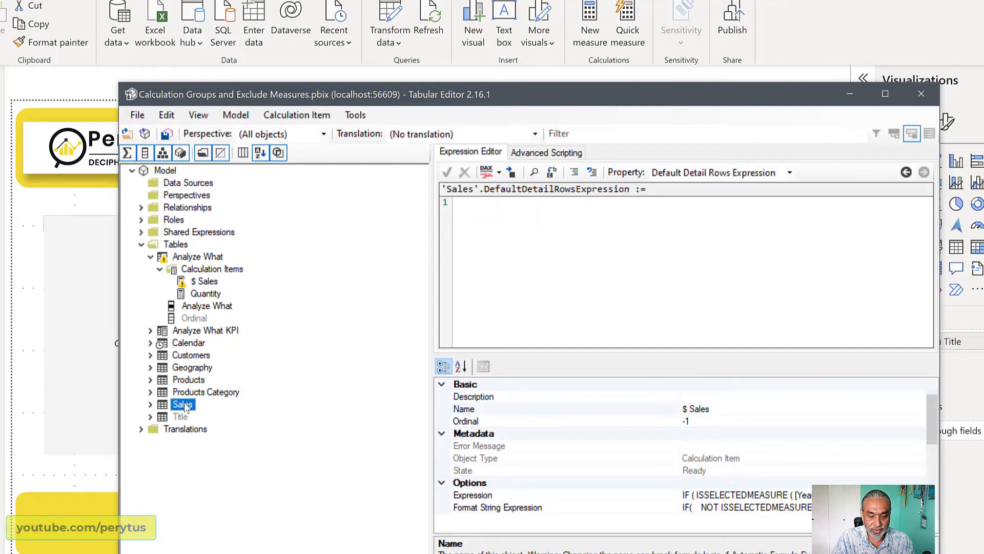
right_click(182, 405)
mouse_move(278, 413)
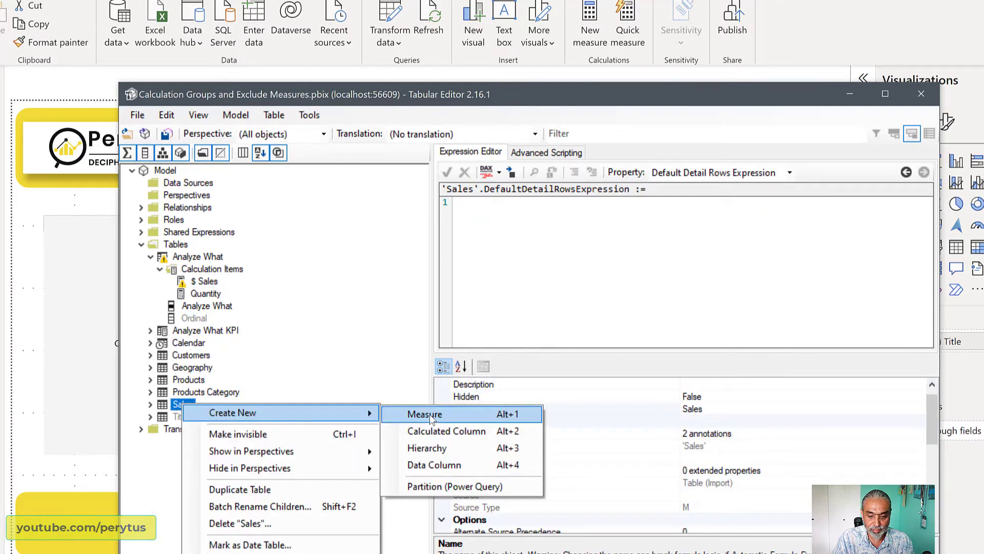
click(425, 414)
text(My Measure)
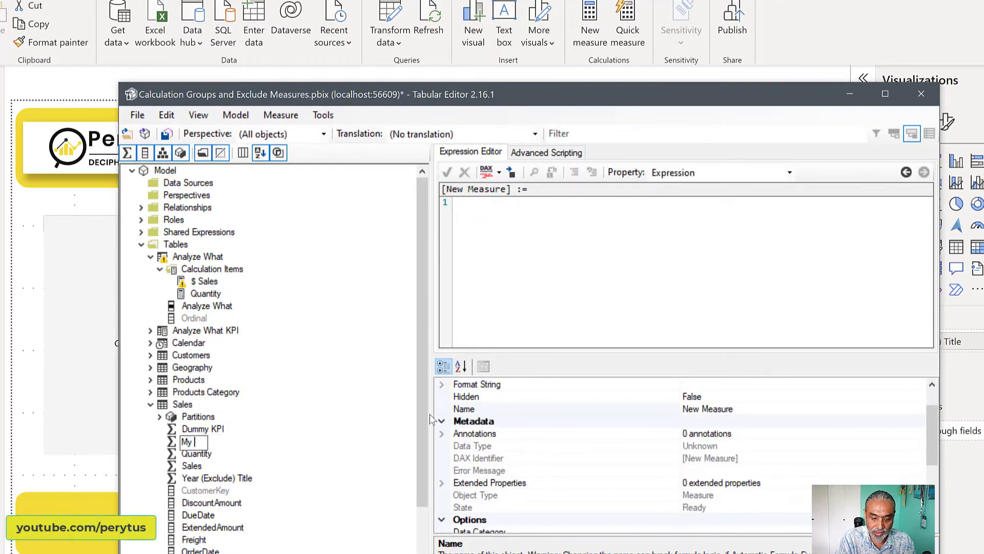
Step: Set the new measure's expression to "Test", accept it and save the changes to the connected model
click(611, 251)
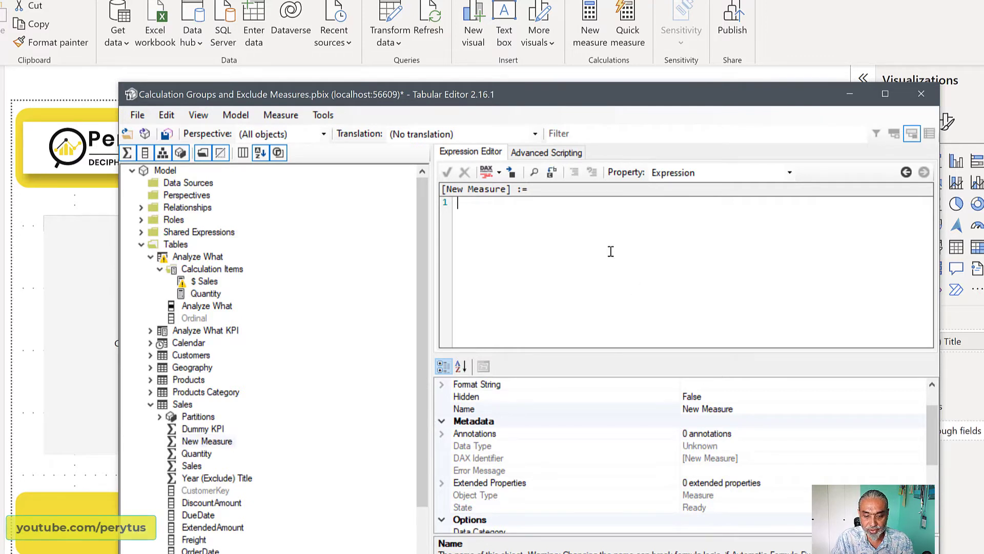
key(Return)
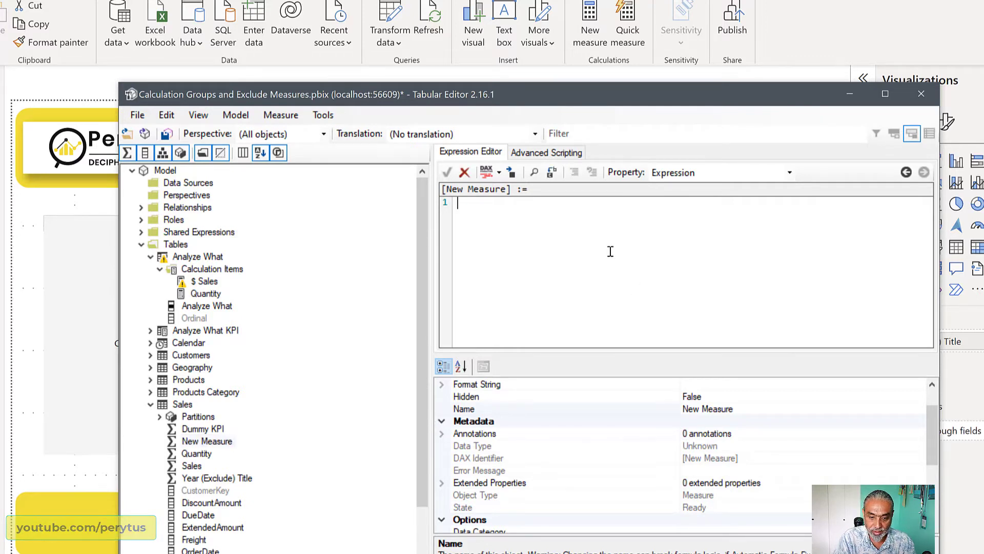
text("Test")
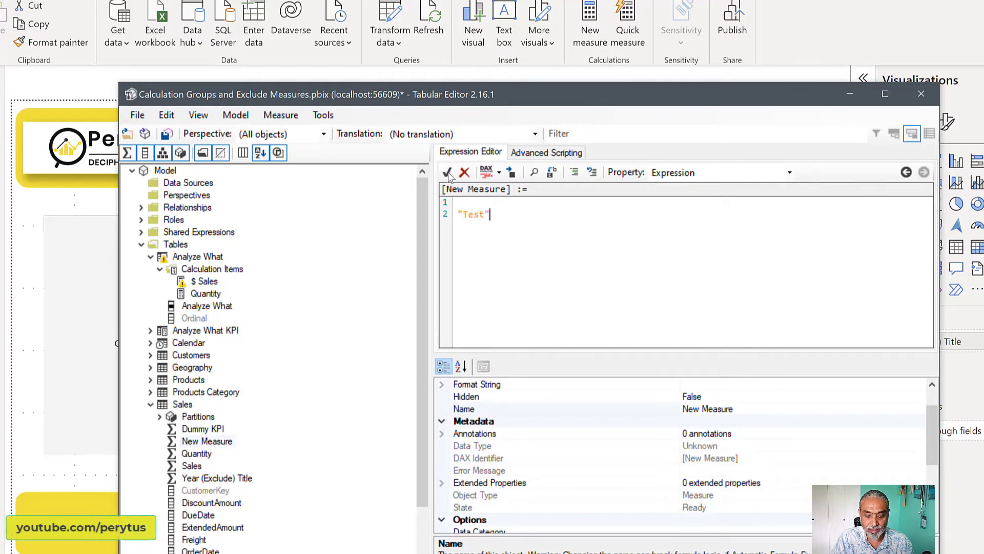
click(447, 173)
click(166, 135)
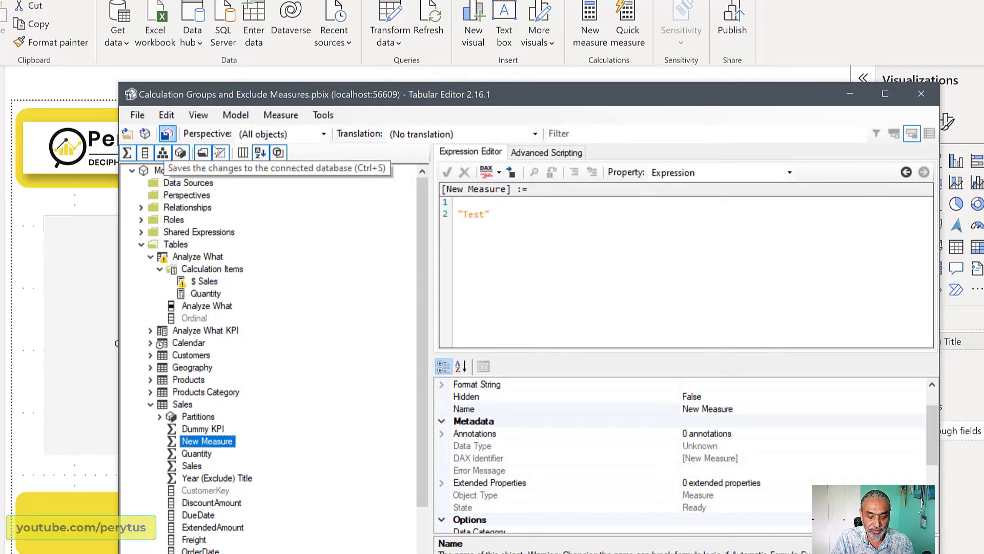
Step: Rename the new measure in the Sales table as My Measure
click(205, 281)
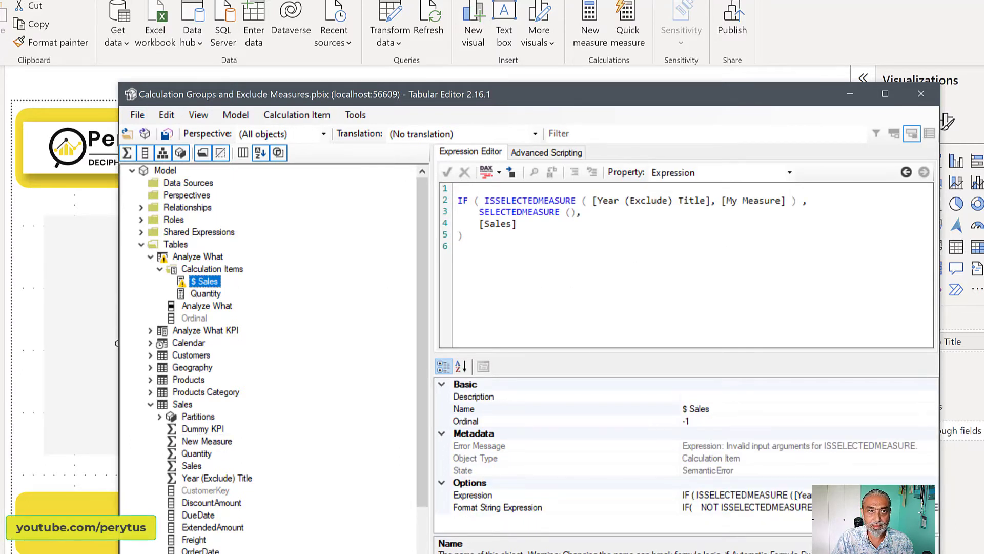
scroll(267, 448, down, 2)
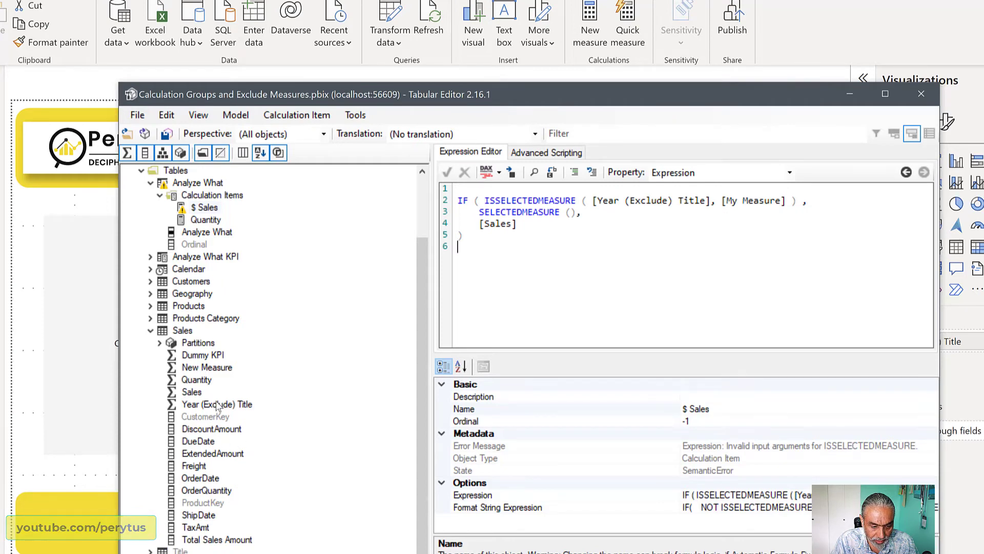
click(207, 367)
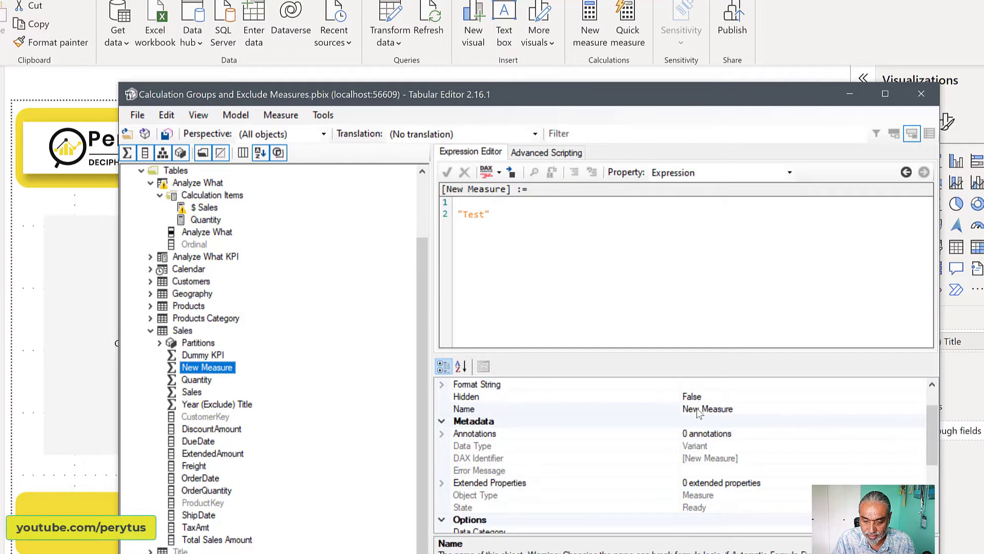
click(695, 409)
click(694, 408)
text(My Measure)
key(Return)
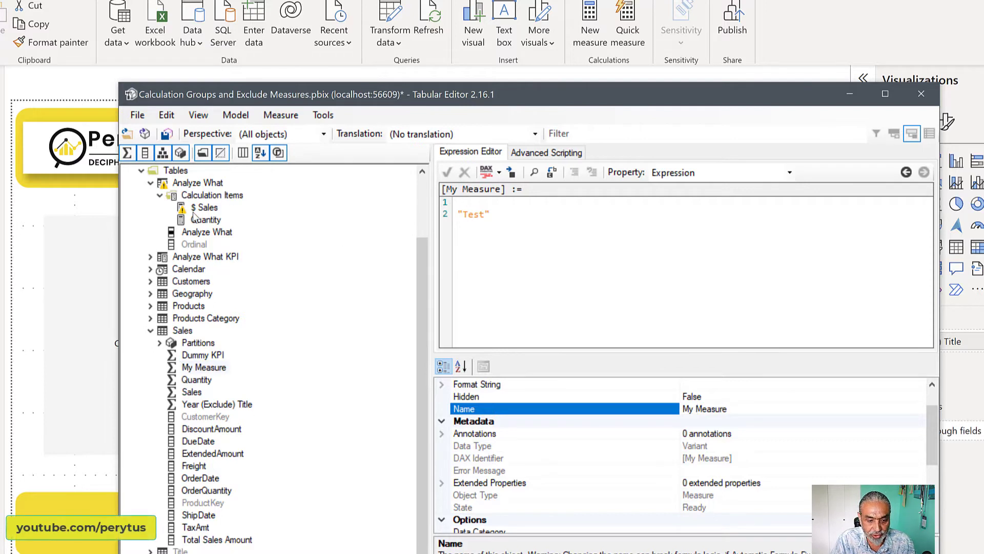
Step: Reopen the $ Sales calculation item and save the changes to the connected model
click(200, 219)
click(204, 208)
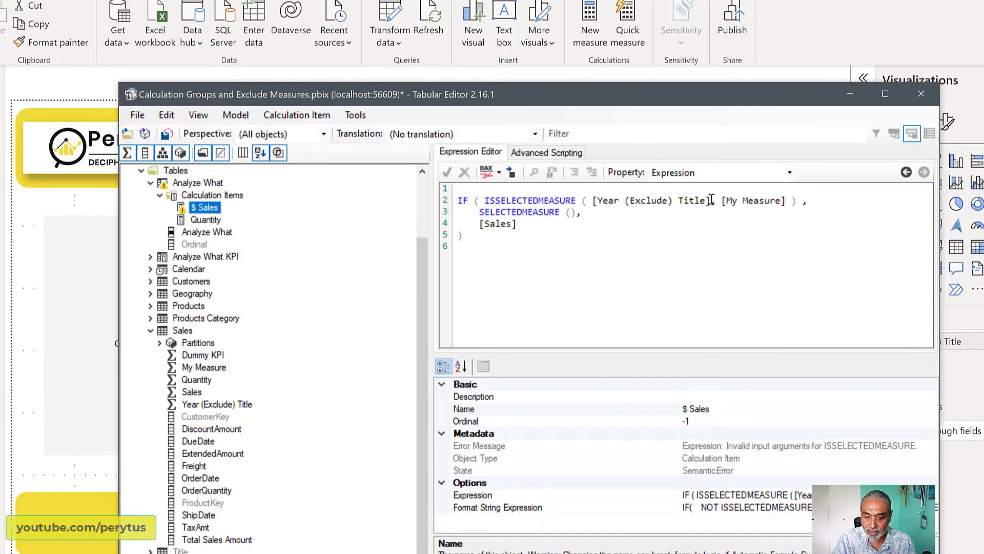
click(167, 134)
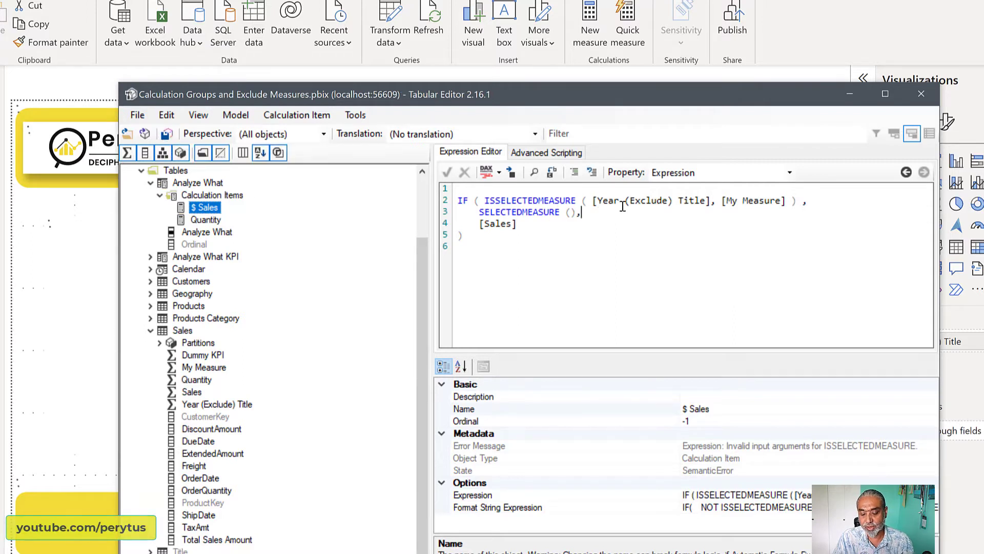
Step: Review the [Year (Exclude) Title] argument, then return to Power BI Desktop to check the table and title card
click(594, 201)
drag(594, 201, 710, 201)
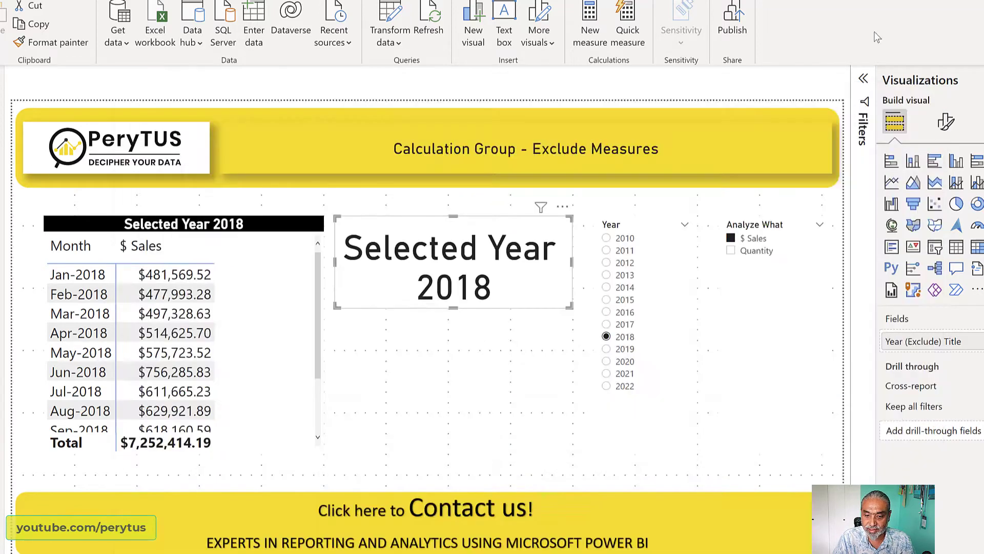
click(878, 37)
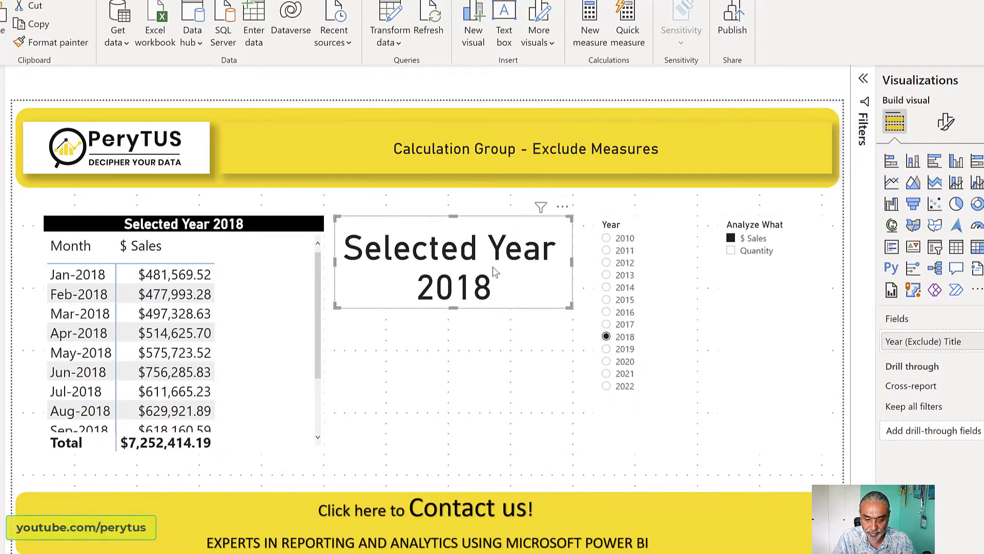
Step: Duplicate the Year (Exclude) Title card, place the copy below the original and show My Measure in it instead
key(ctrl+c)
key(ctrl+v)
drag(493, 272, 481, 438)
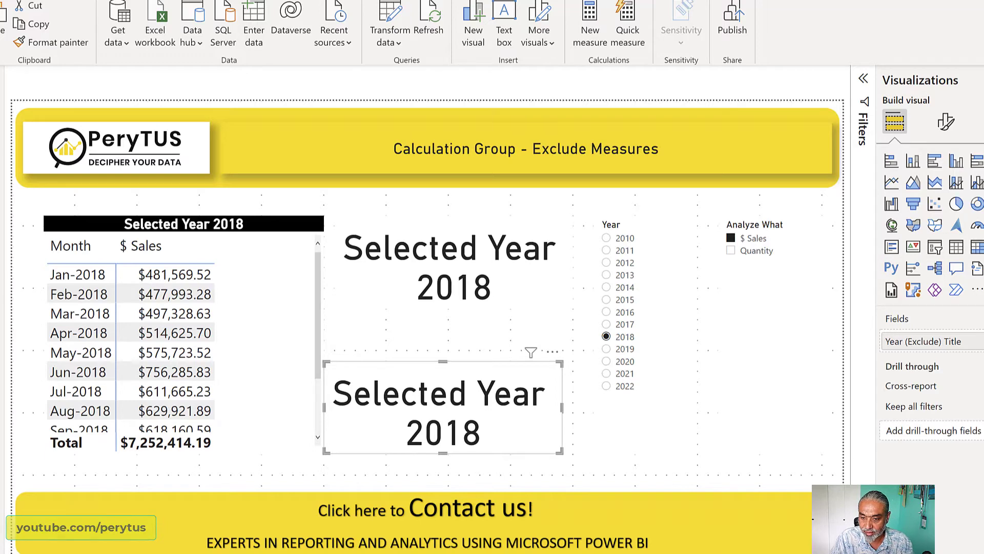
drag(983, 333, 959, 349)
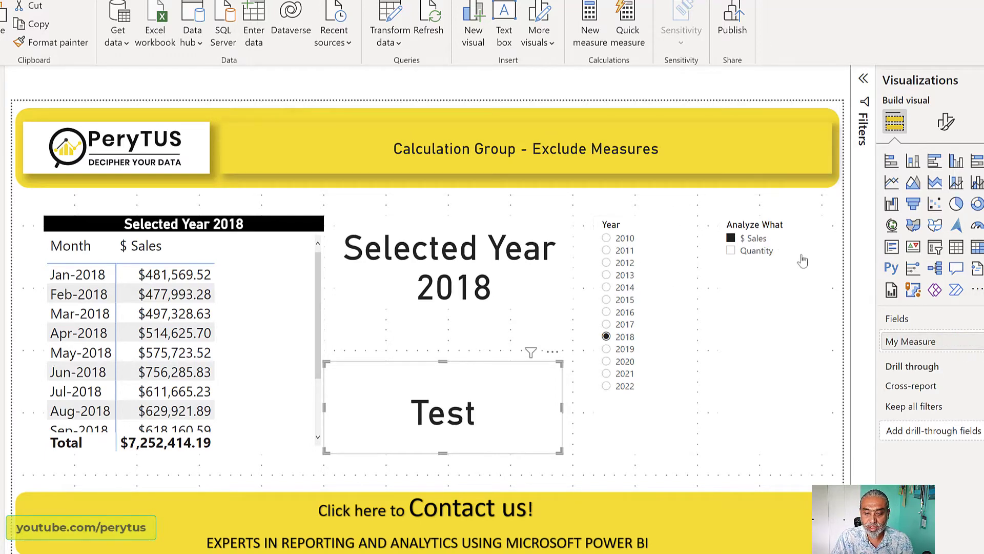
Step: Toggle the Analyze What slicer between $ Sales and Quantity to compare how both cards and the table title respond, ending on $ Sales
click(750, 240)
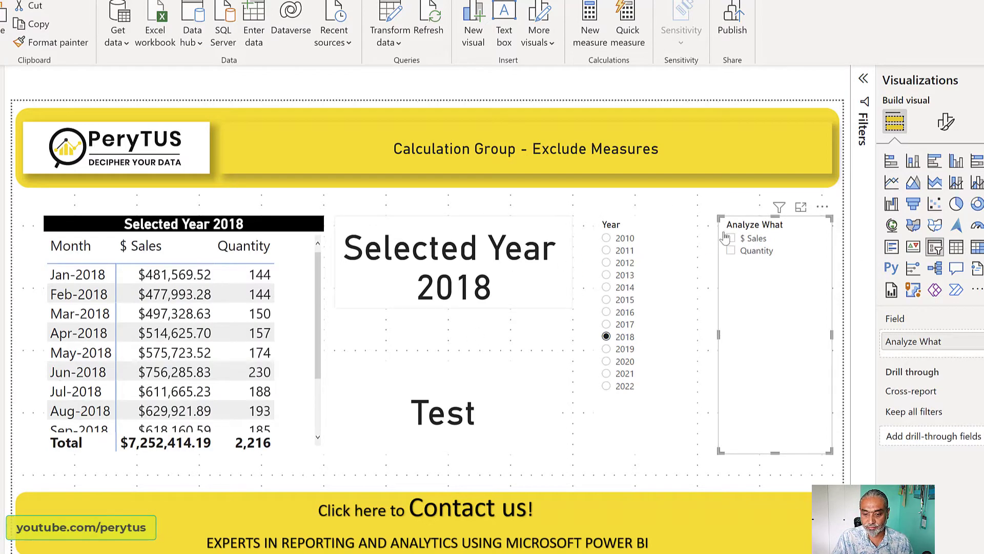
click(748, 240)
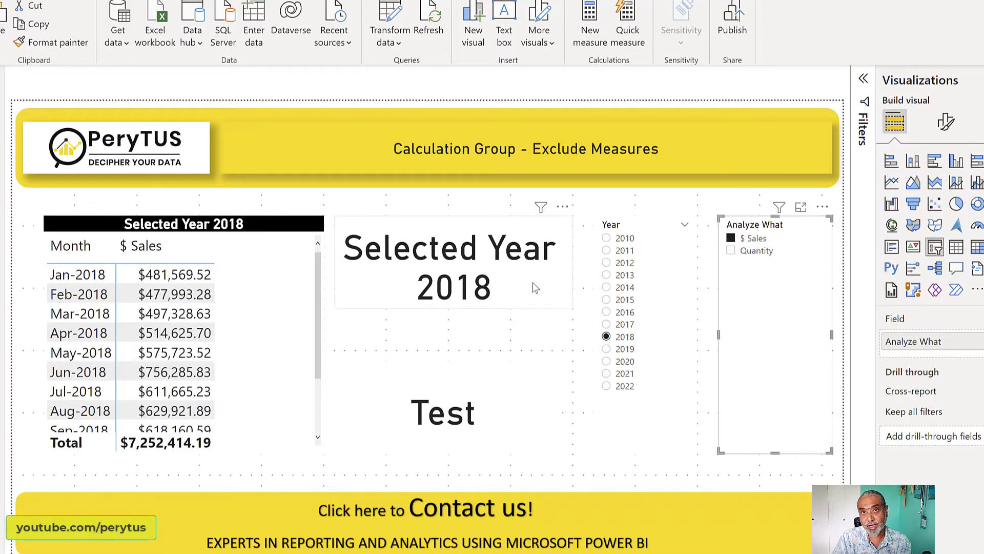
click(754, 252)
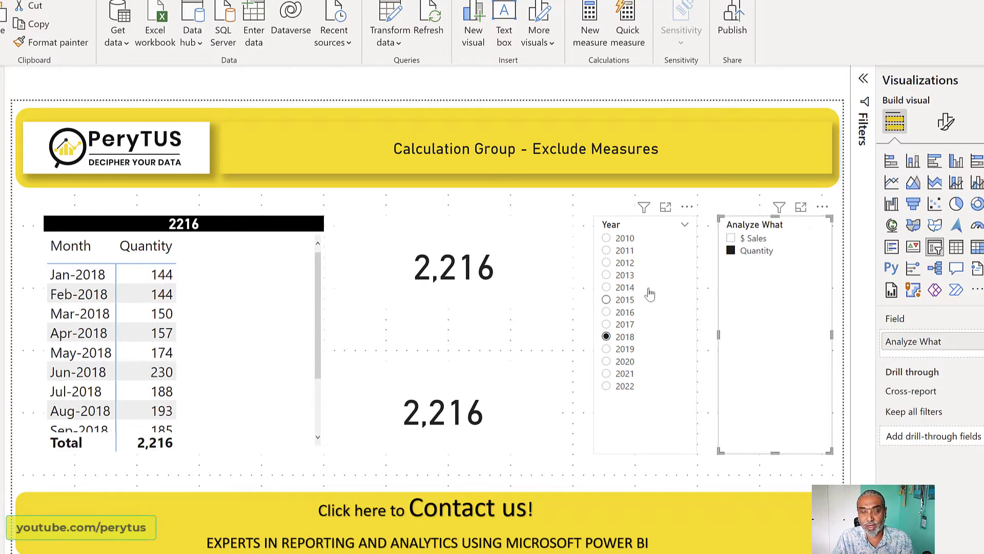
click(758, 239)
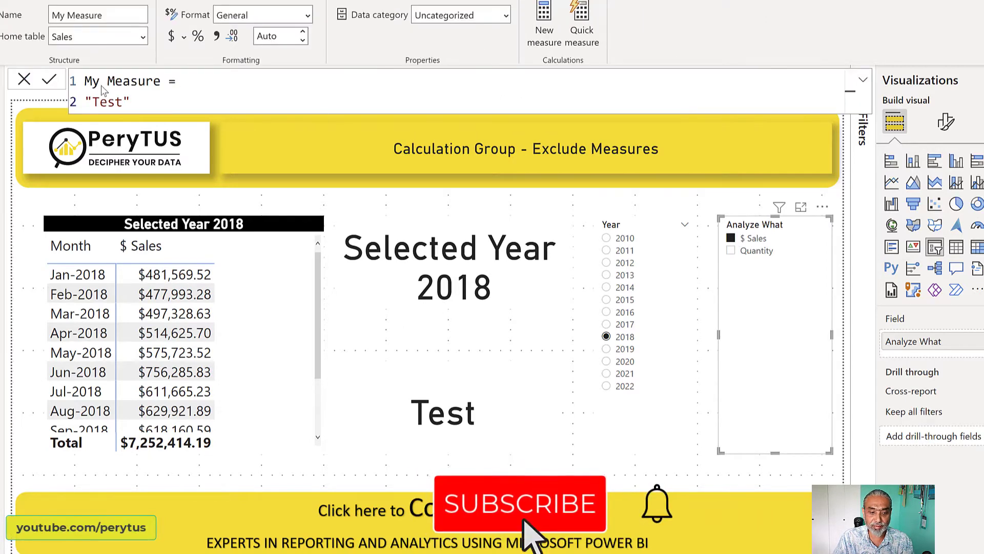
Step: Rename the My Measure measure as Measure New in its formula and commit the change
drag(107, 82, 79, 85)
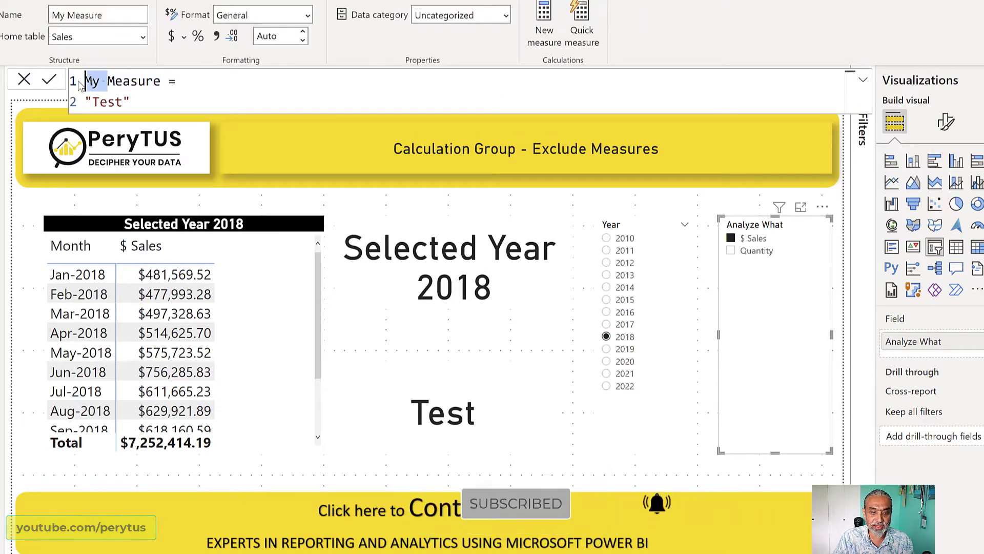
key(BackSpace)
key(ctrl+Right)
text(New)
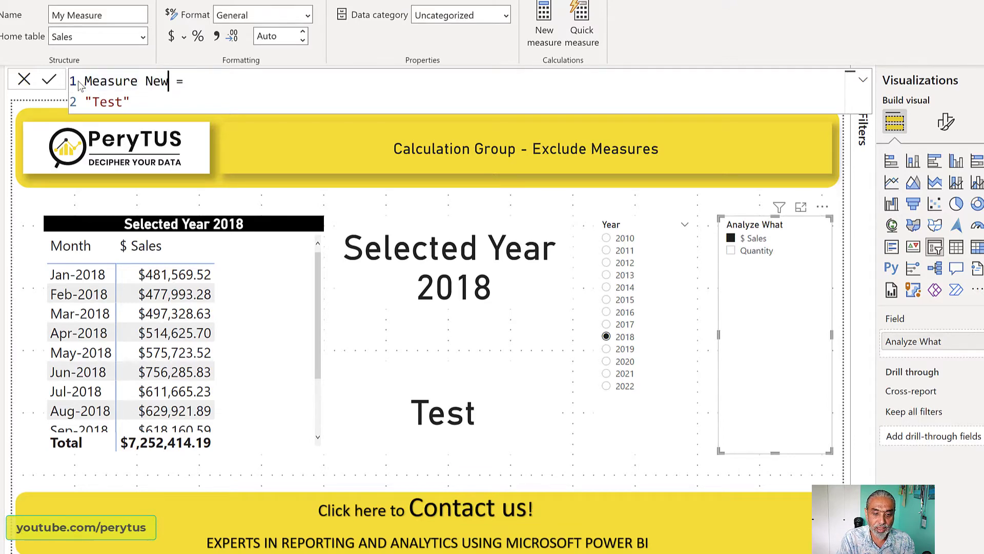
click(49, 80)
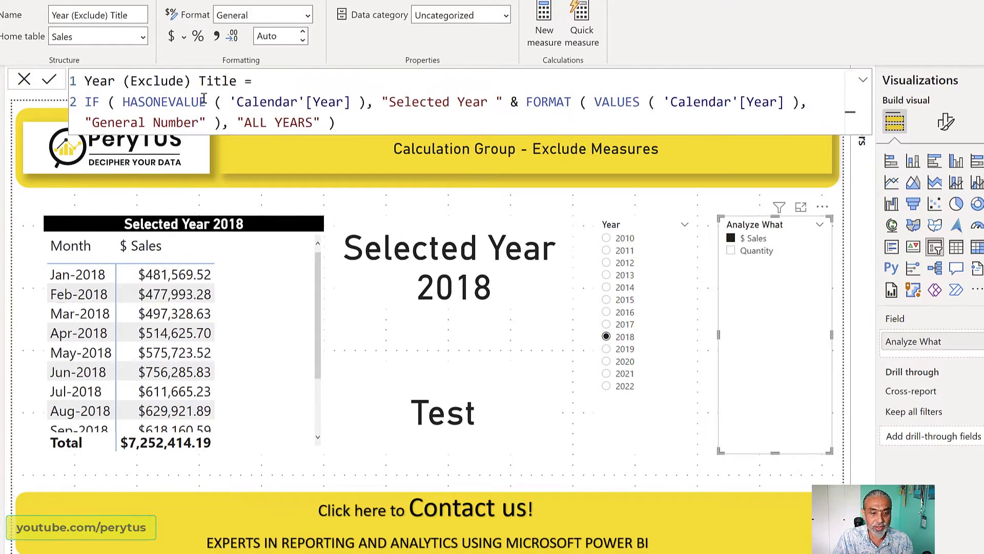
Step: Rename the Year (Exclude) Title measure as Title Year in its formula and commit the change
drag(199, 81, 91, 81)
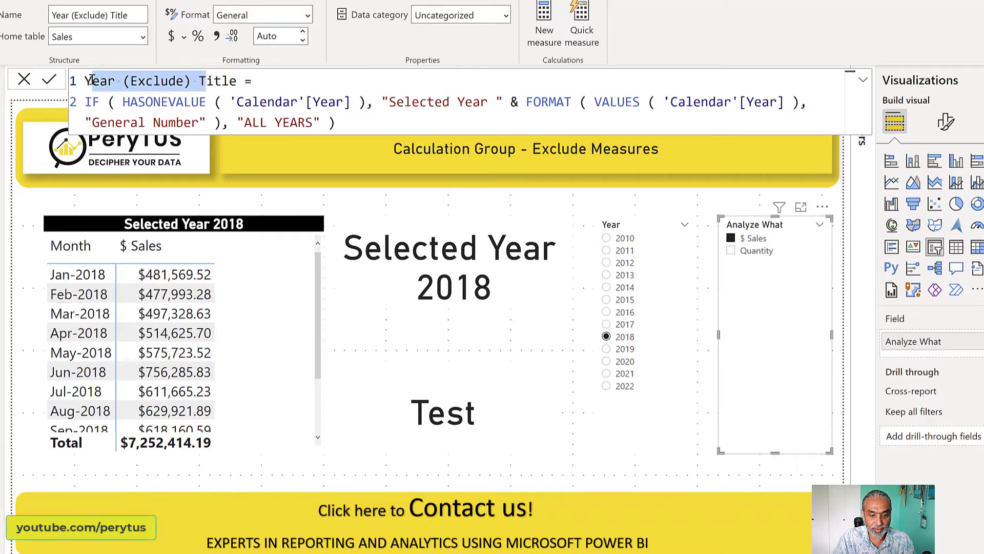
key(BackSpace)
key(BackSpace)
text(Titlitle)
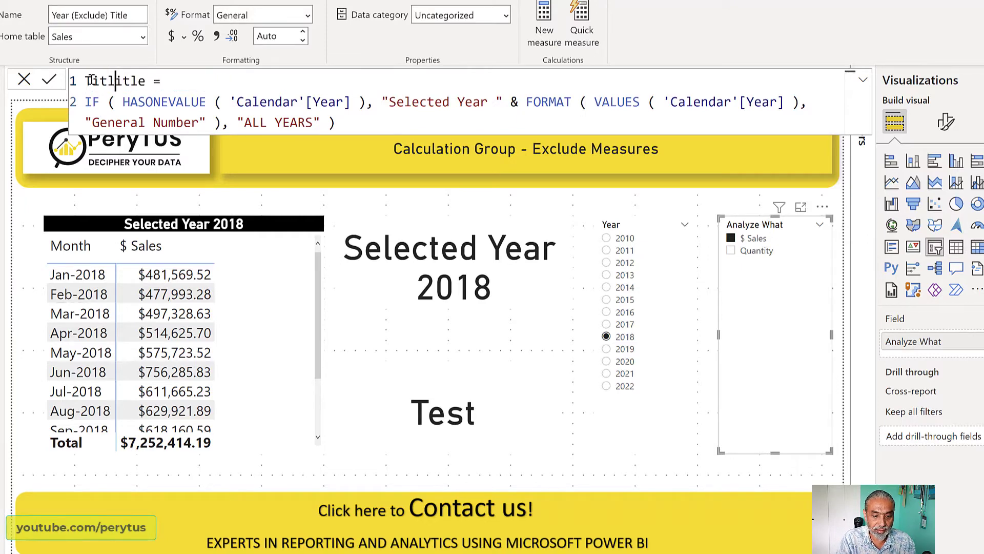
key(BackSpace)
key(BackSpace)
key(Right)
key(Right)
key(Right)
key(Right)
key(Right)
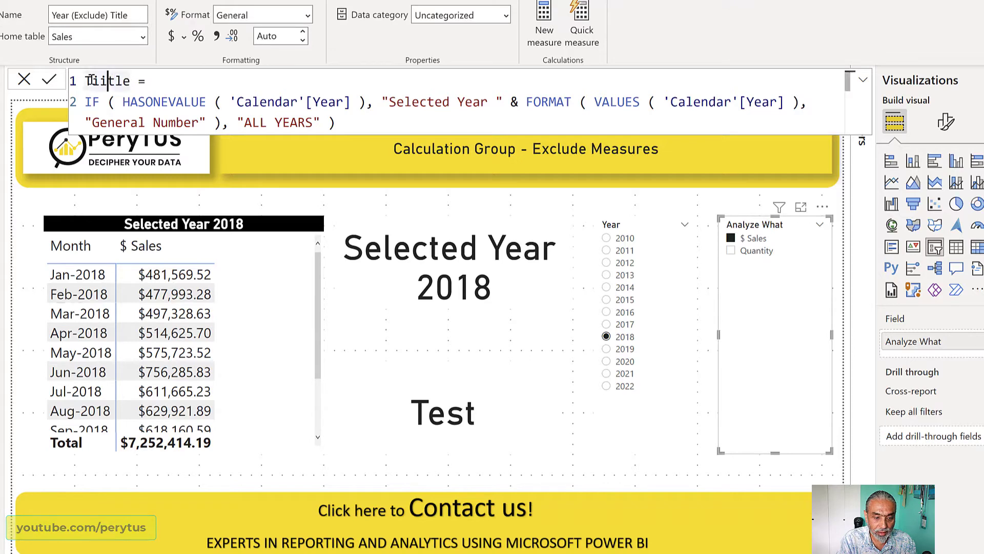
text(Year)
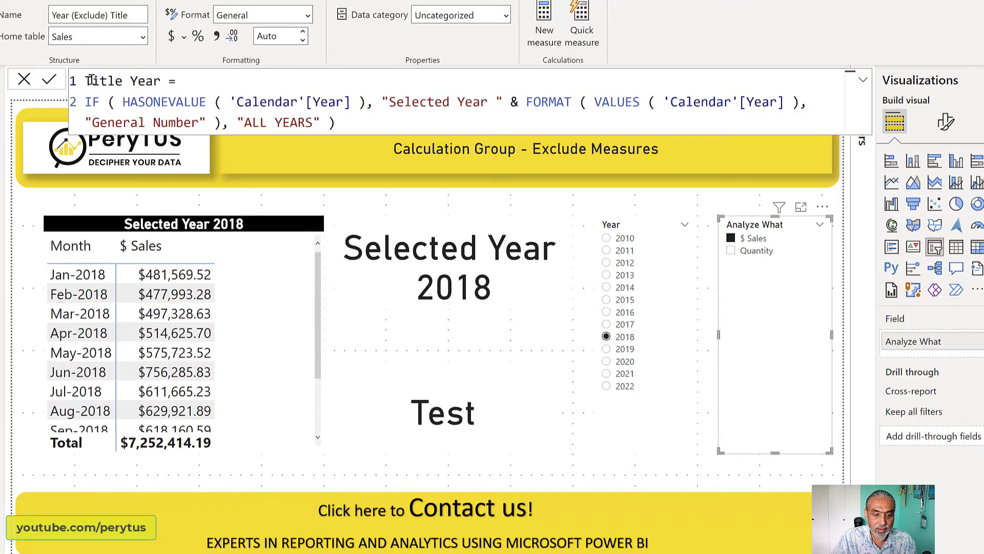
key(Return)
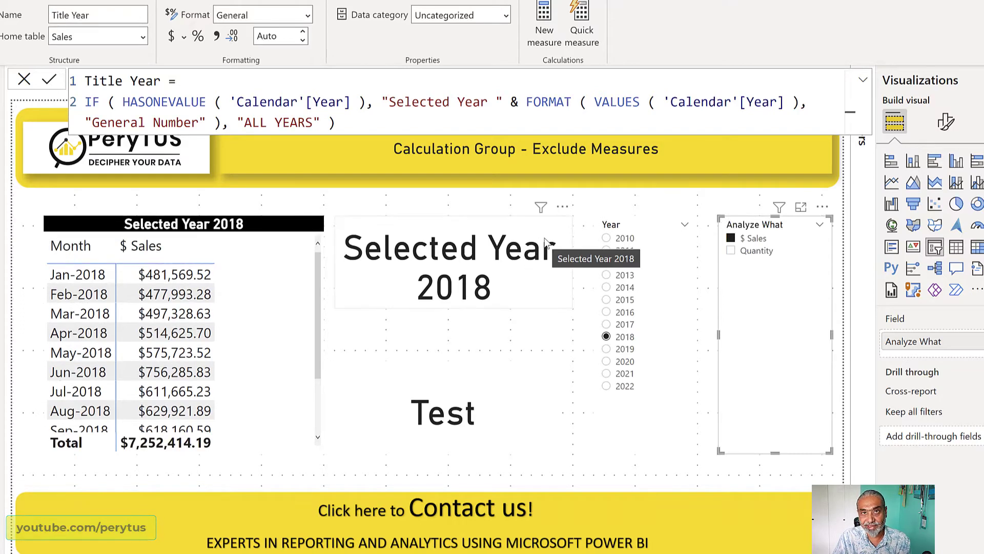
Step: Check the lower card's field, then test the renamed measures by filtering Analyze What to Quantity and back to $ Sales
click(530, 408)
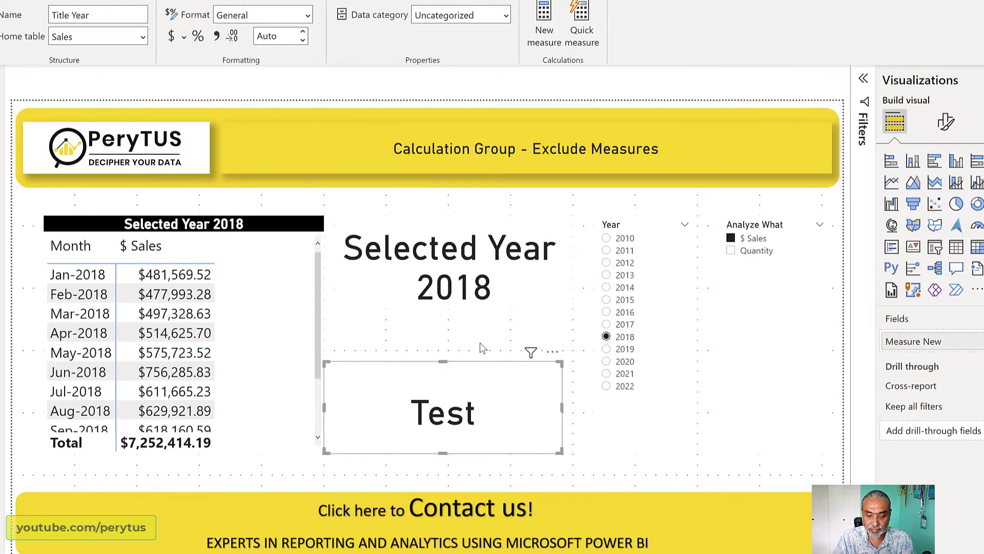
click(752, 250)
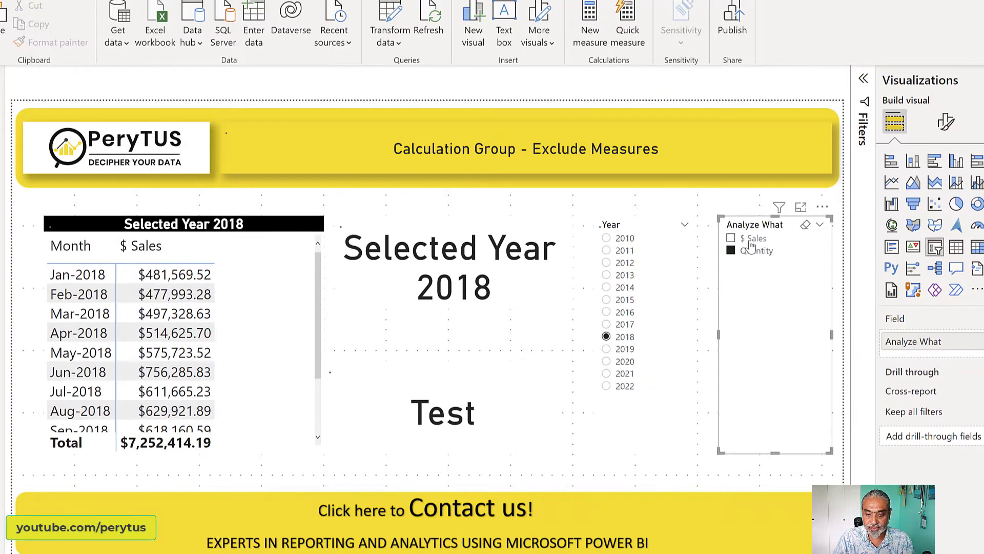
click(753, 238)
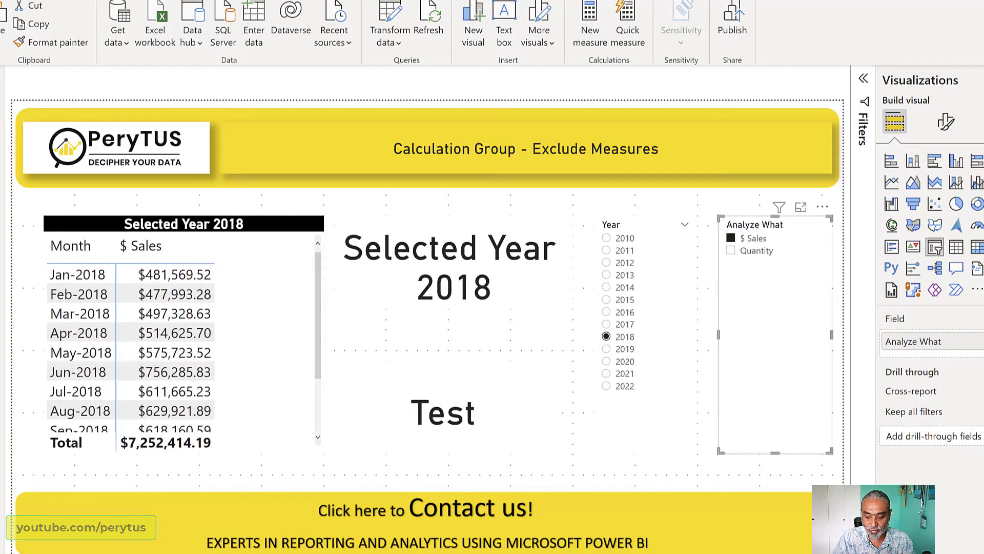
Step: Switch to Tabular Editor and examine the measure names listed in the $ Sales item's ISSELECTEDMEASURE condition
key(alt+Tab)
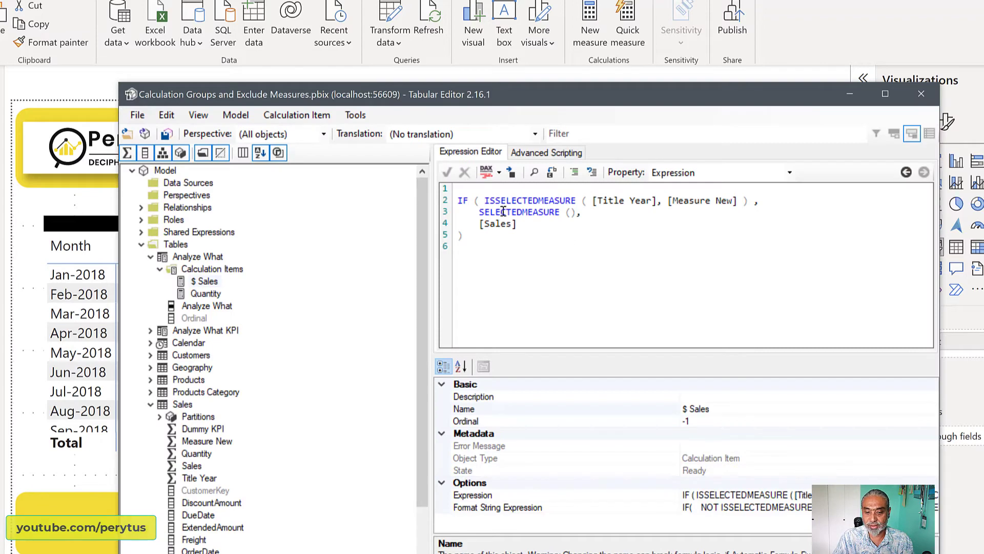
ctrl+scroll(658, 246, up, 3)
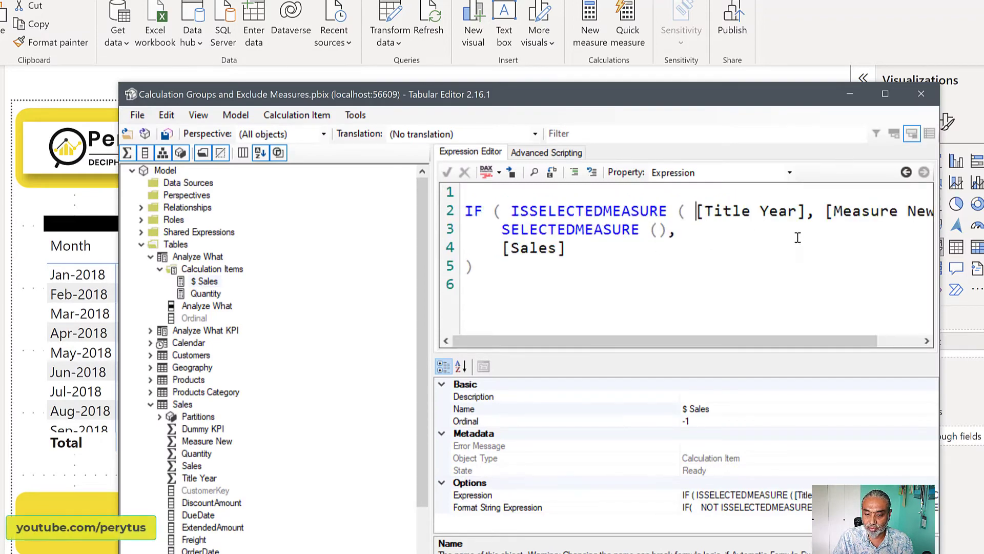
drag(662, 208, 705, 207)
drag(783, 208, 851, 208)
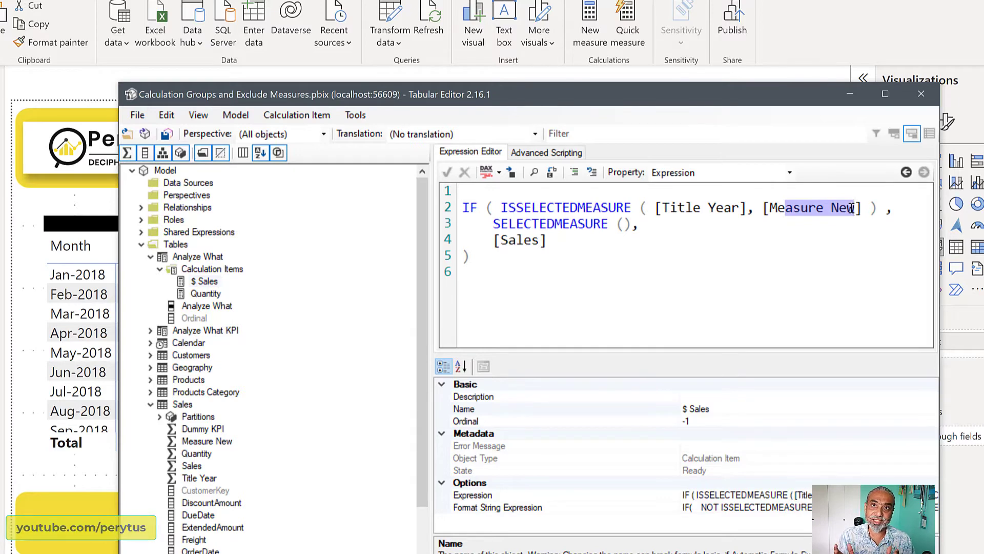
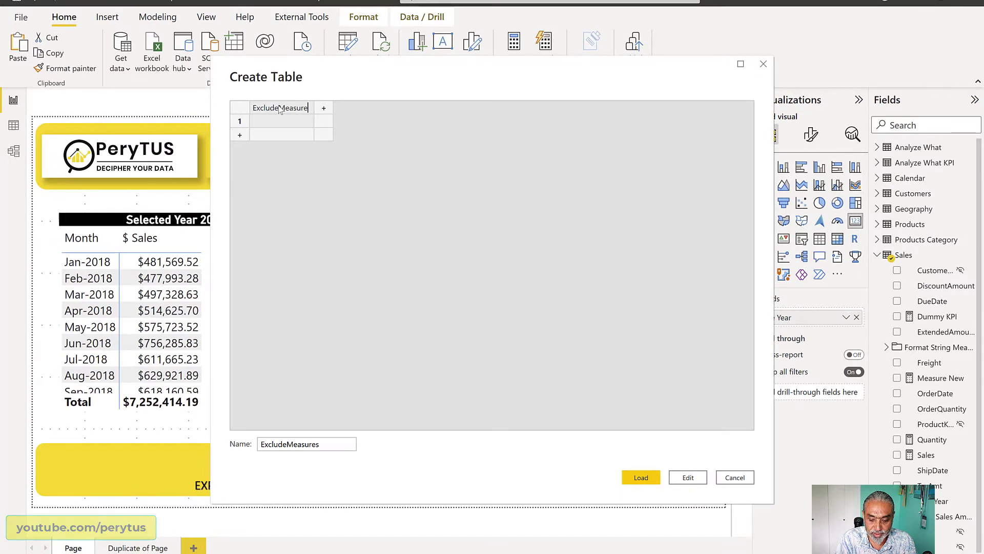
Step: Fill the ExcludeMeasure column of the new ExcludeMeasures table with Title Year and Measure New, and load the table
key(Return)
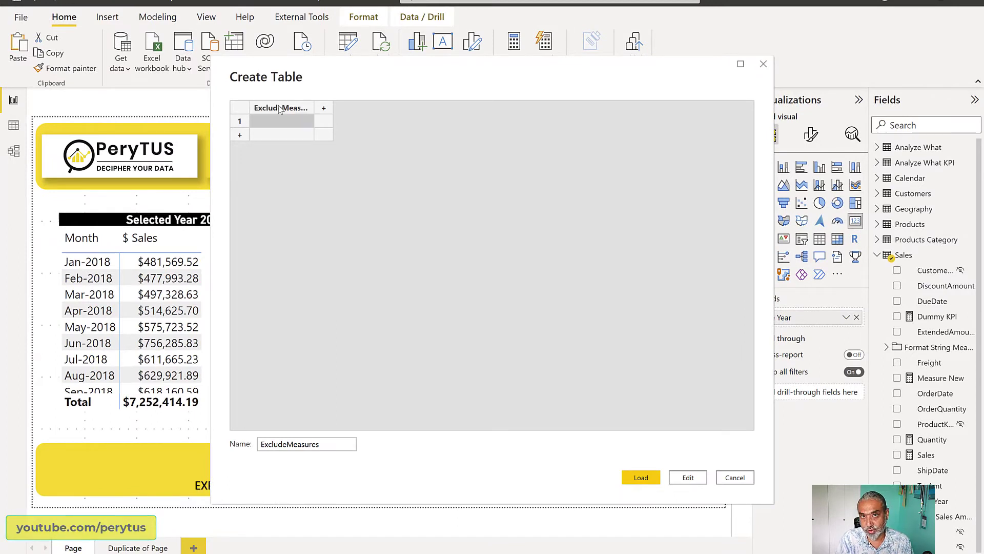
text(Title Year)
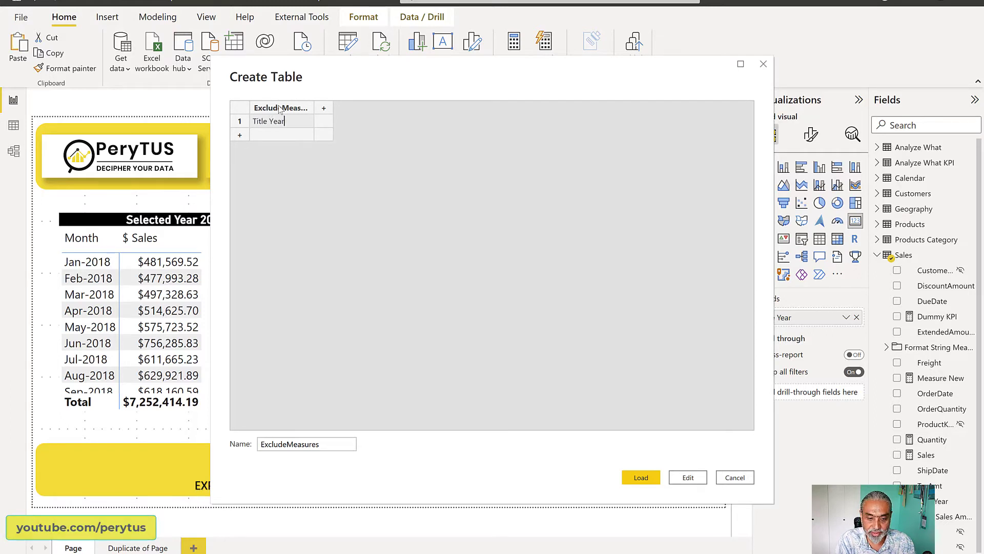
key(Return)
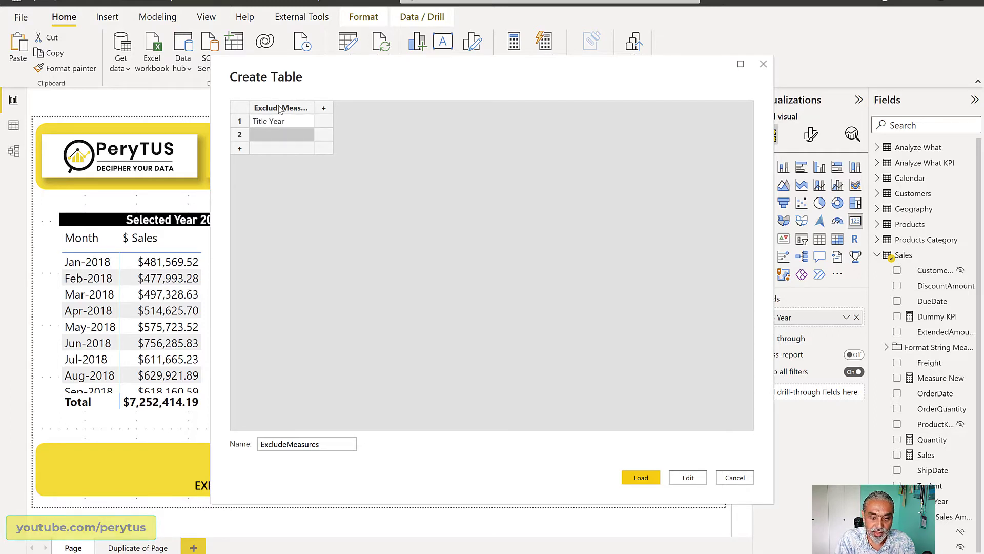
text(Measu)
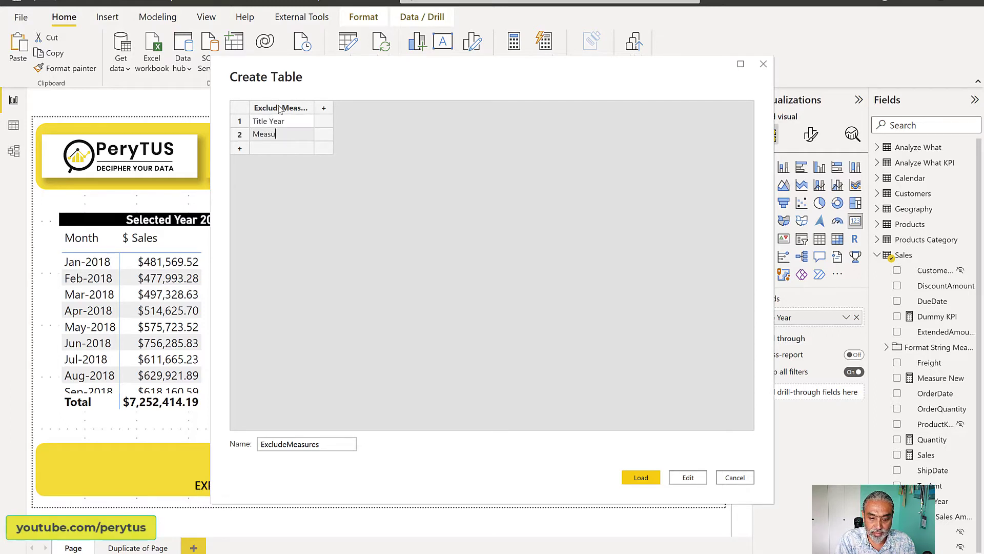
text(re)
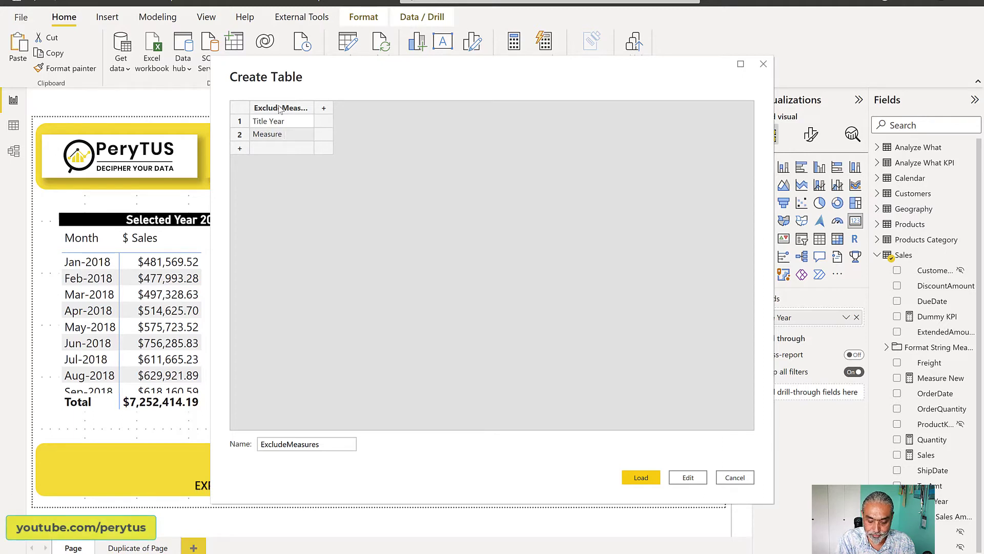
text( New)
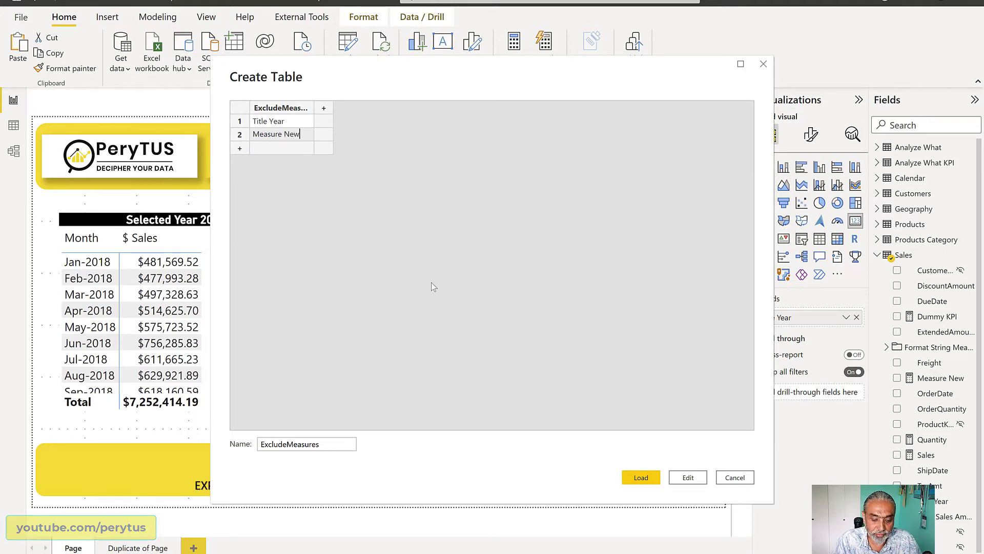
click(641, 477)
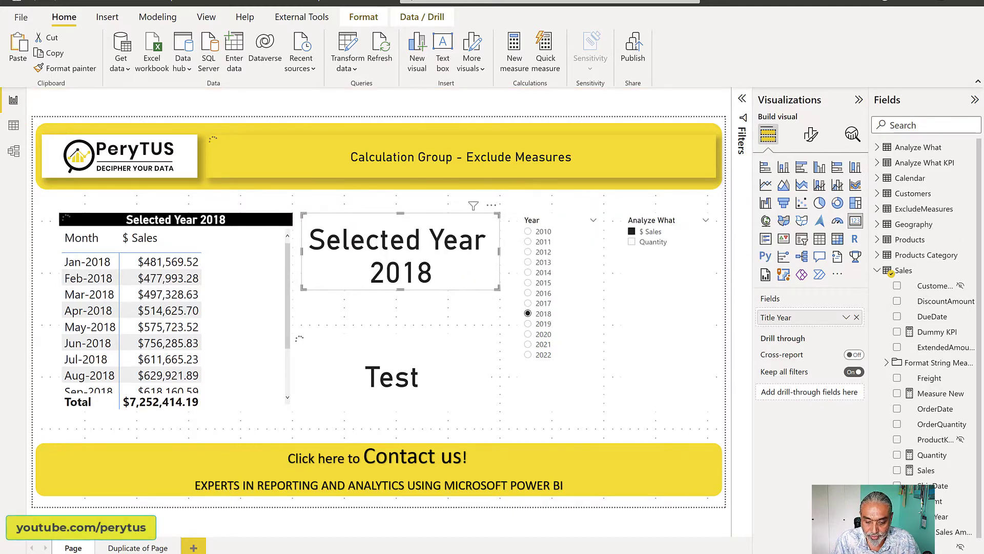
Step: Switch to Tabular Editor and replace the ISSELECTEDMEASURE condition of the $ Sales item with SELECTEDMEASURENAME () IN VALUES (
click(553, 552)
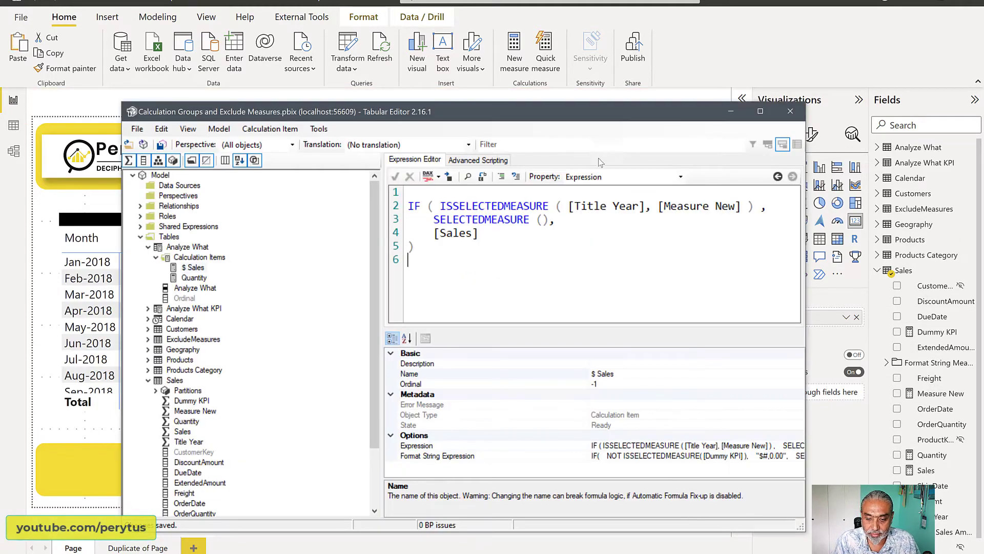
drag(588, 117, 559, 107)
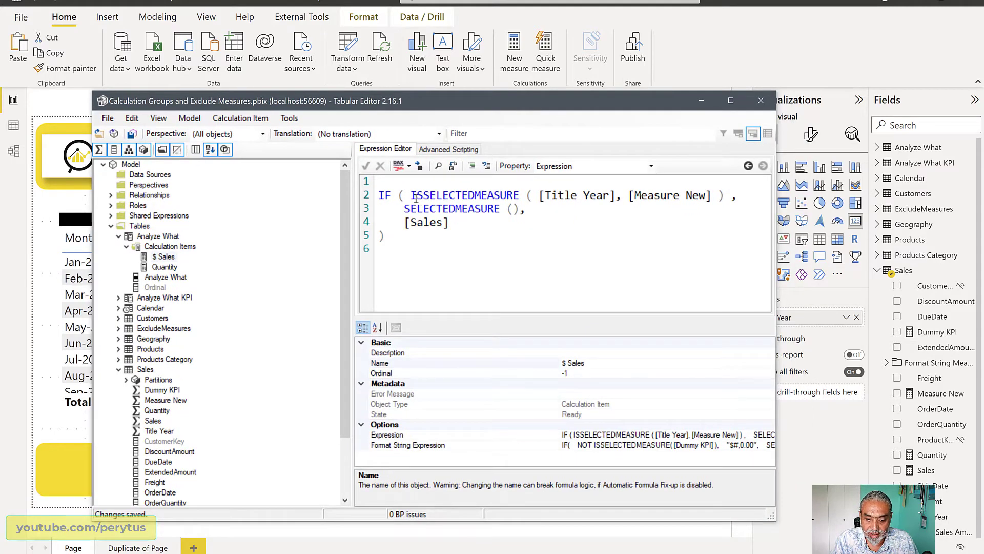
drag(410, 195, 728, 195)
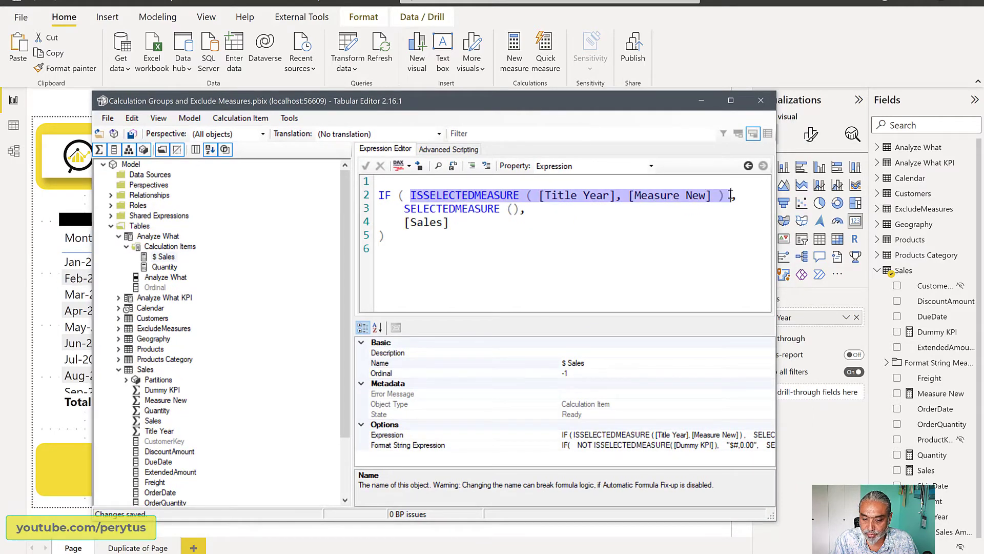
key(Delete)
text(SELECTEDMEAS)
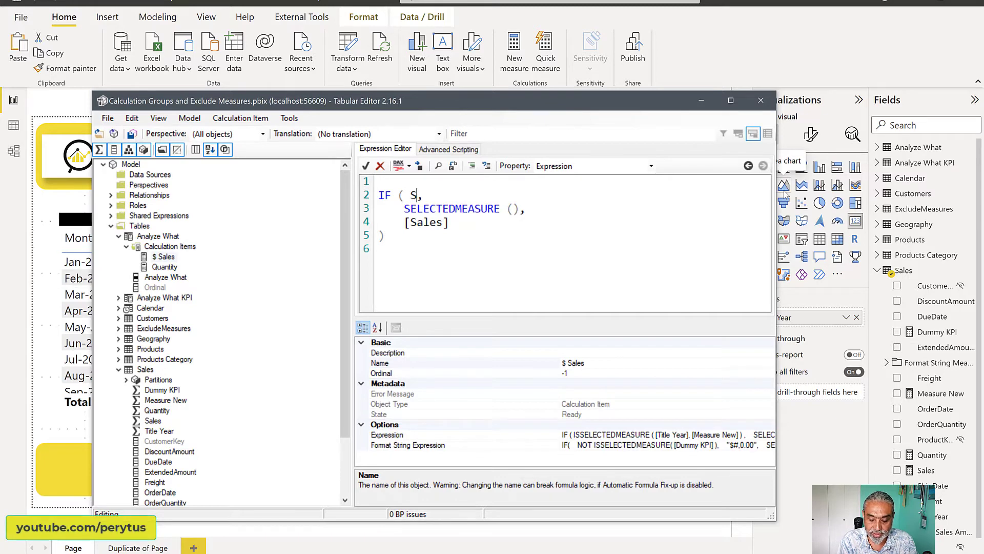
text(URENAME () )
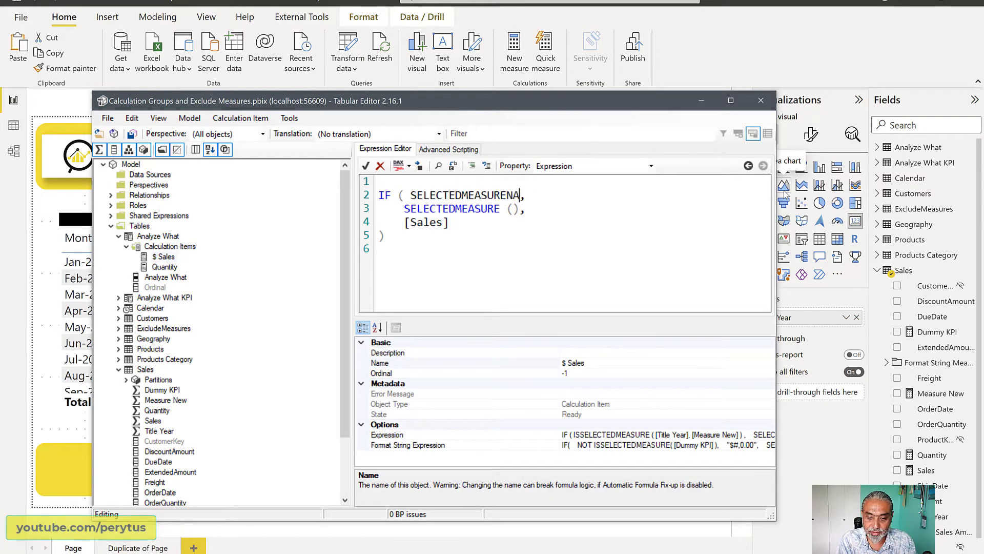
text(IN VL)
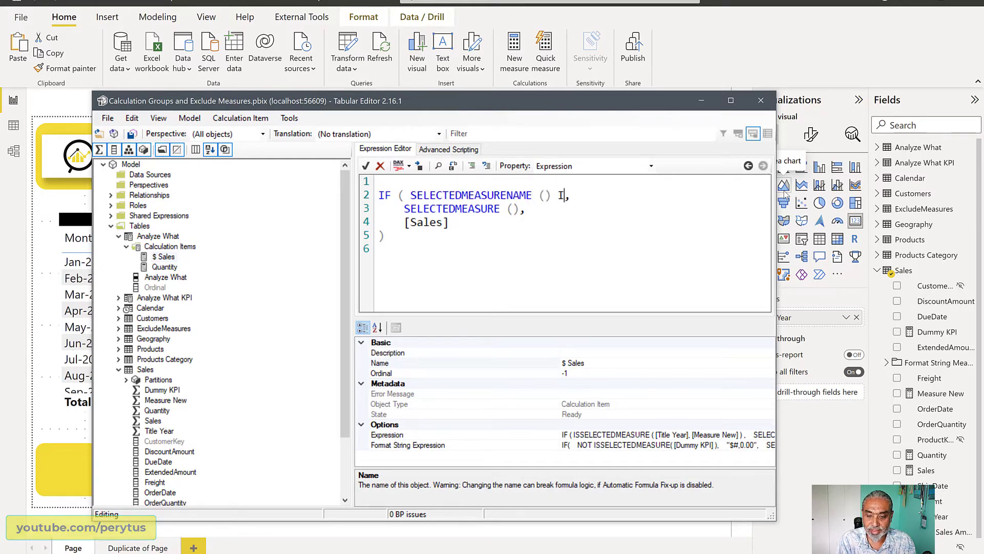
key(BackSpace)
text(ALUES ()
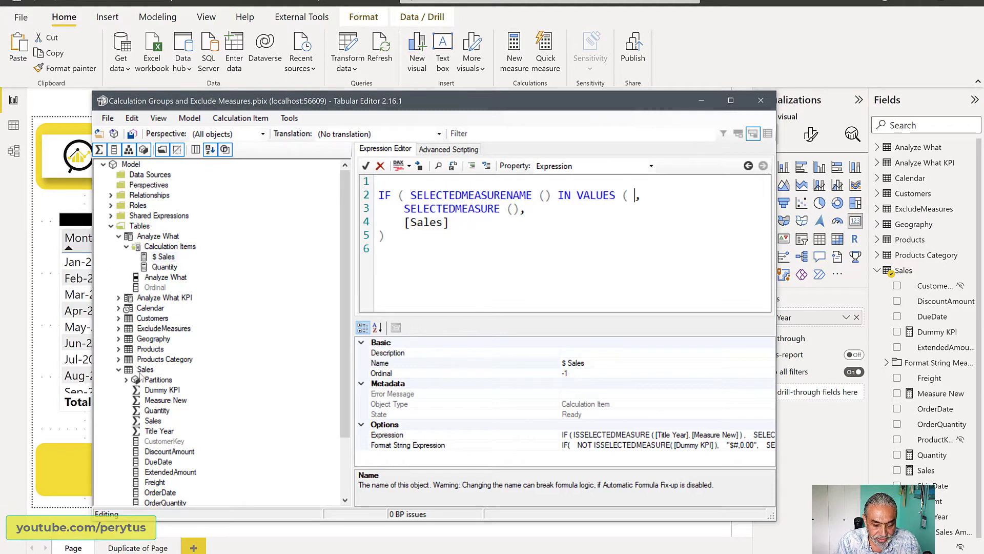
Step: Complete the VALUES function with the 'ExcludeMeasures'[ExcludeMeasure] column and a closing parenthesis, and save the changes to the connected model
scroll(130, 332, down, 1)
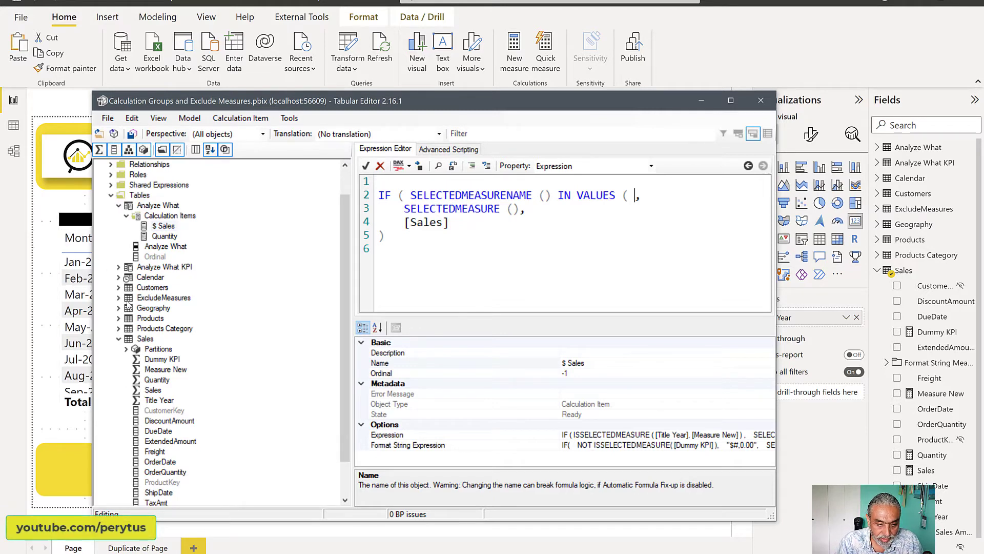
click(118, 297)
drag(174, 319, 636, 199)
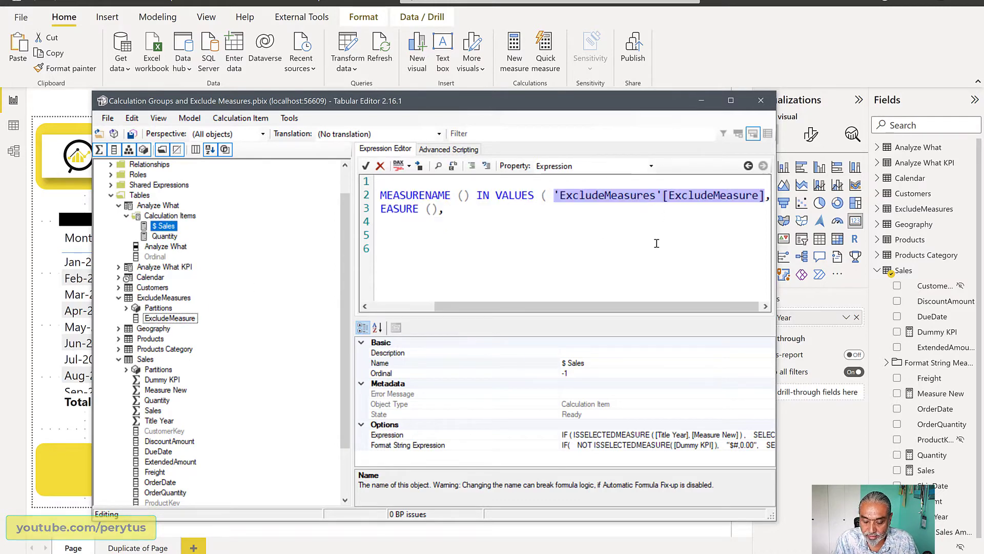
click(731, 102)
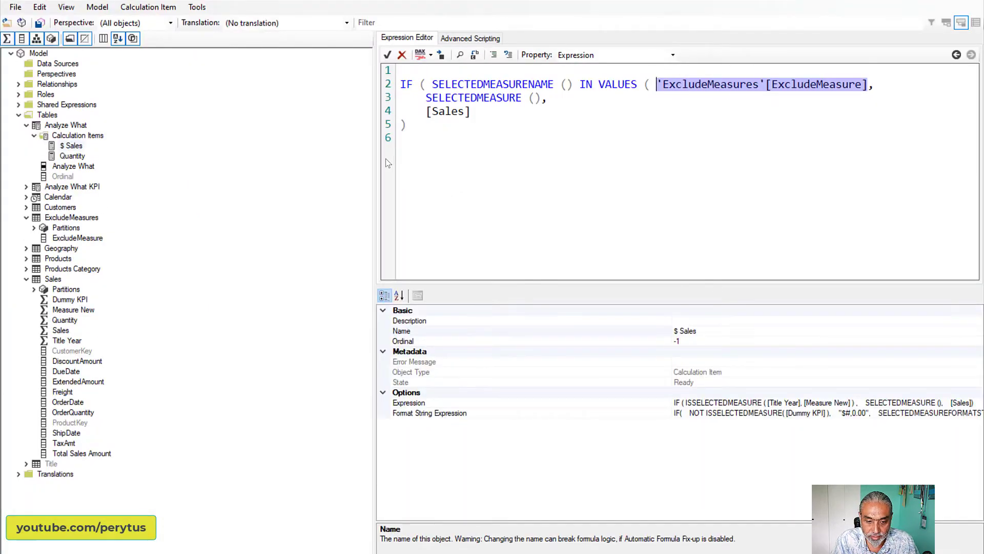
drag(376, 167, 203, 170)
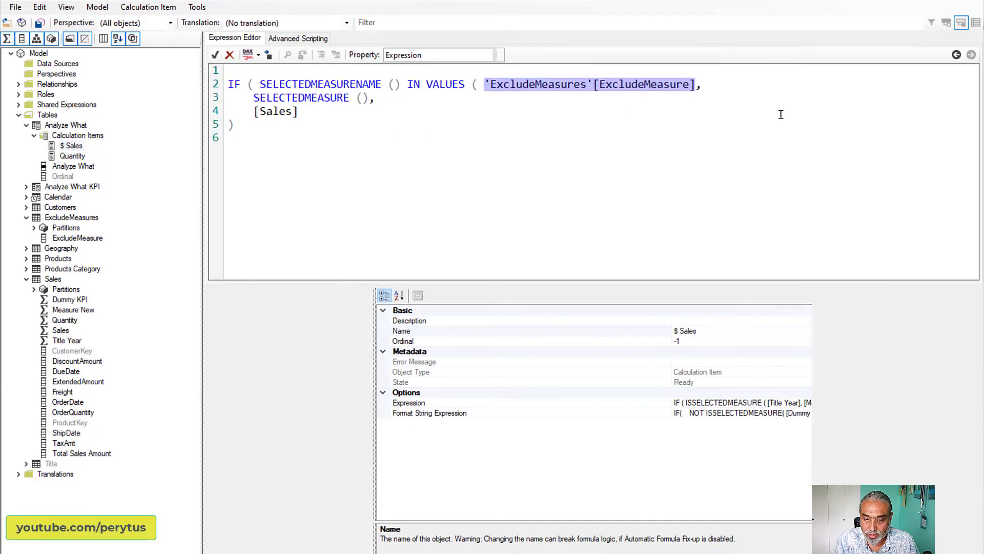
click(692, 86)
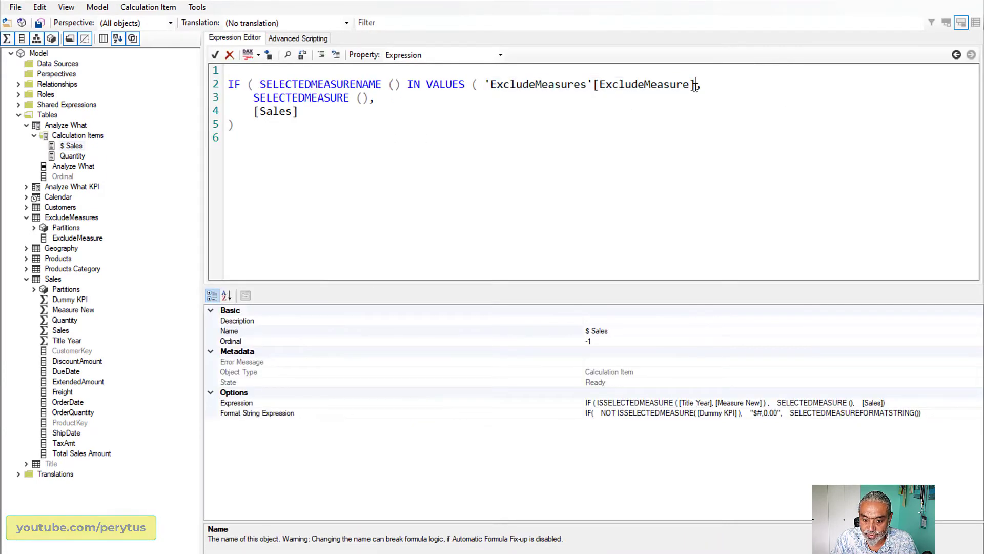
text())
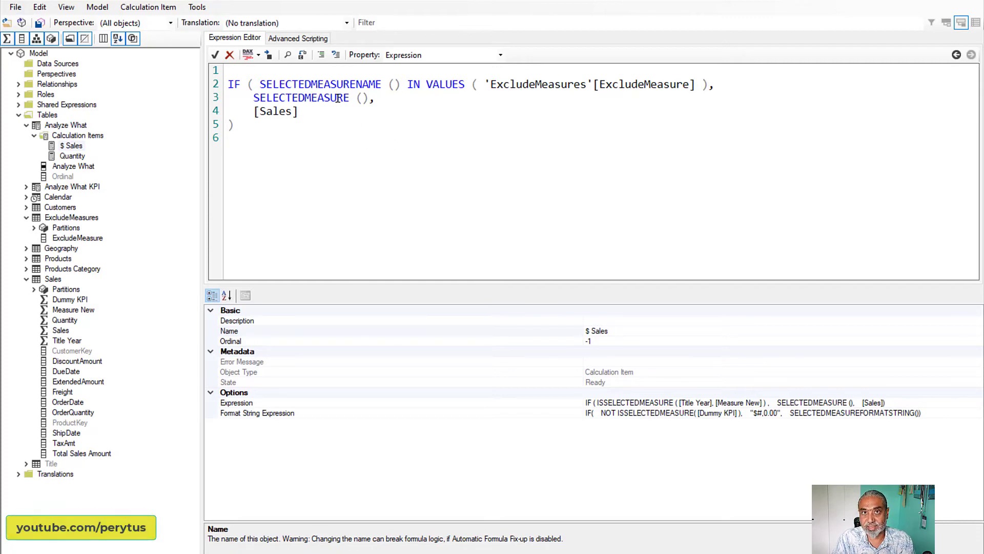
drag(253, 111, 306, 116)
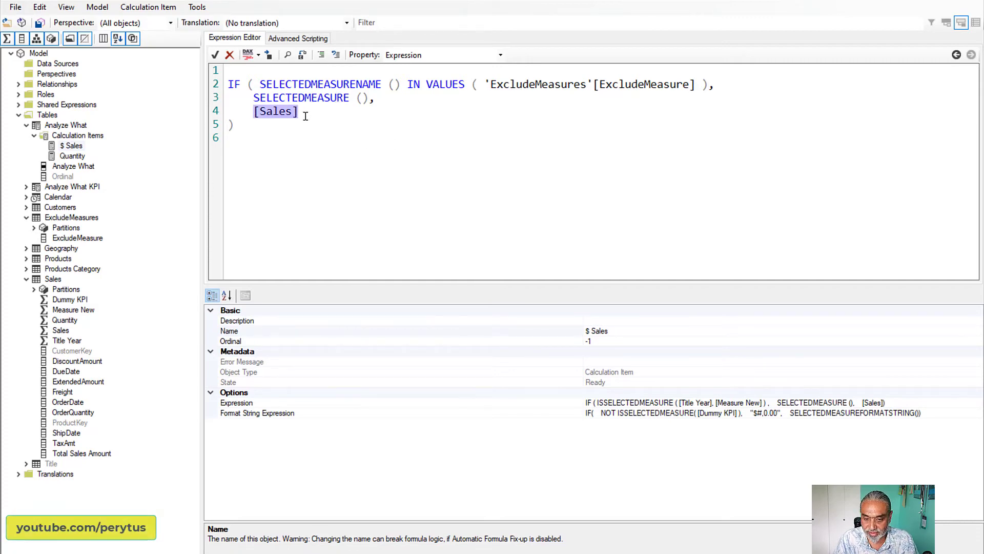
click(40, 23)
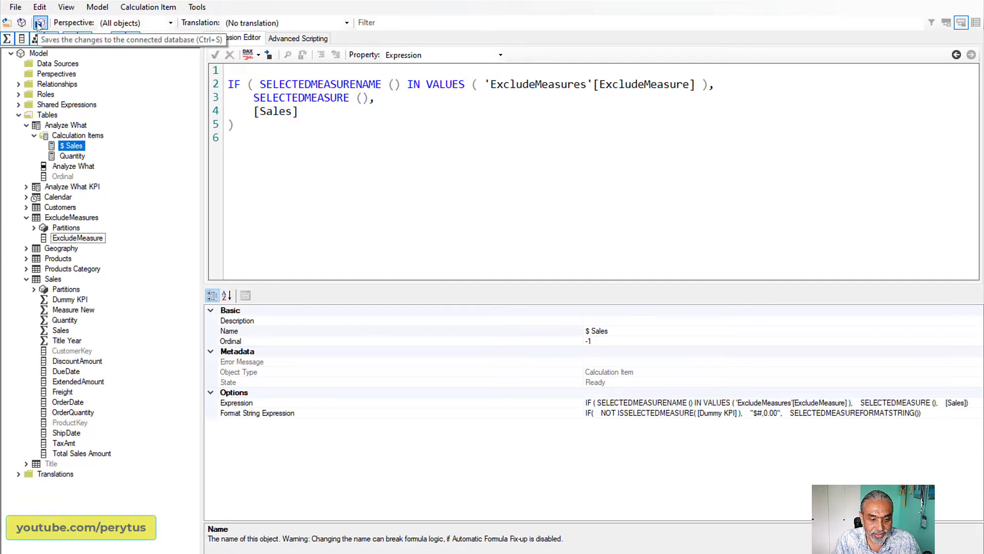
Step: Return to the Power BI report and check the lower card's field and the Analyze What slicer with $ Sales selected
click(904, 1)
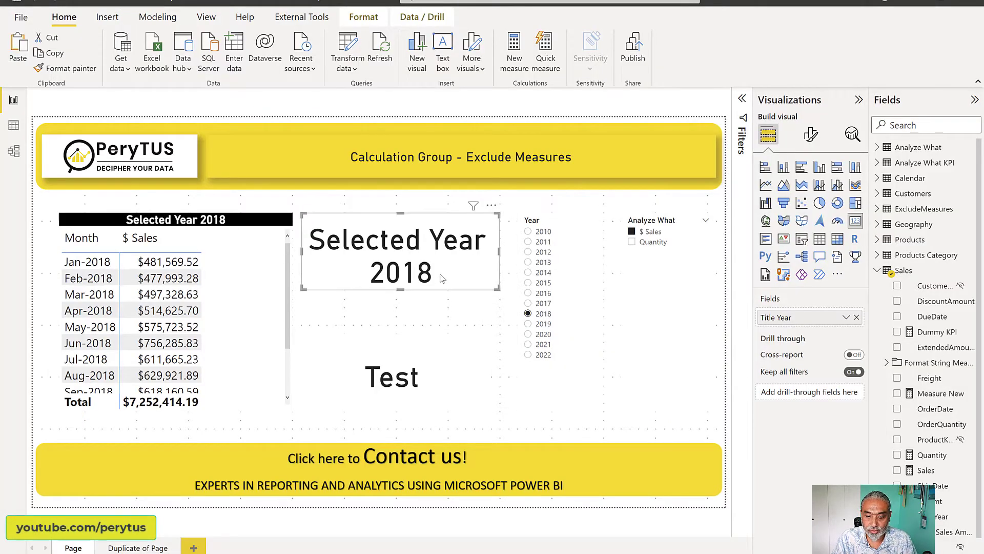
click(421, 356)
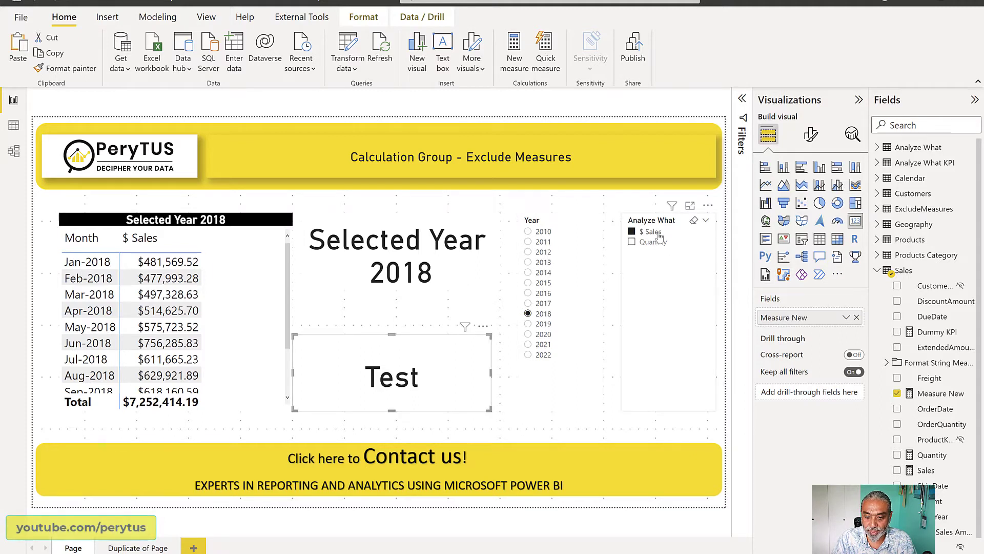
click(660, 235)
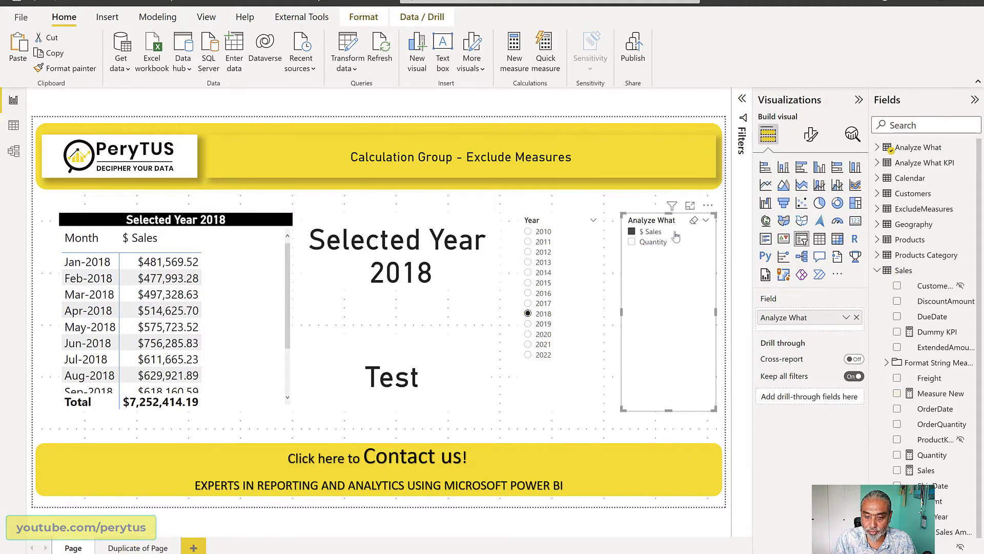
Step: Rename the Title Year measure as Title Year New in its formula, commit it, and check the upper card
click(940, 516)
click(156, 101)
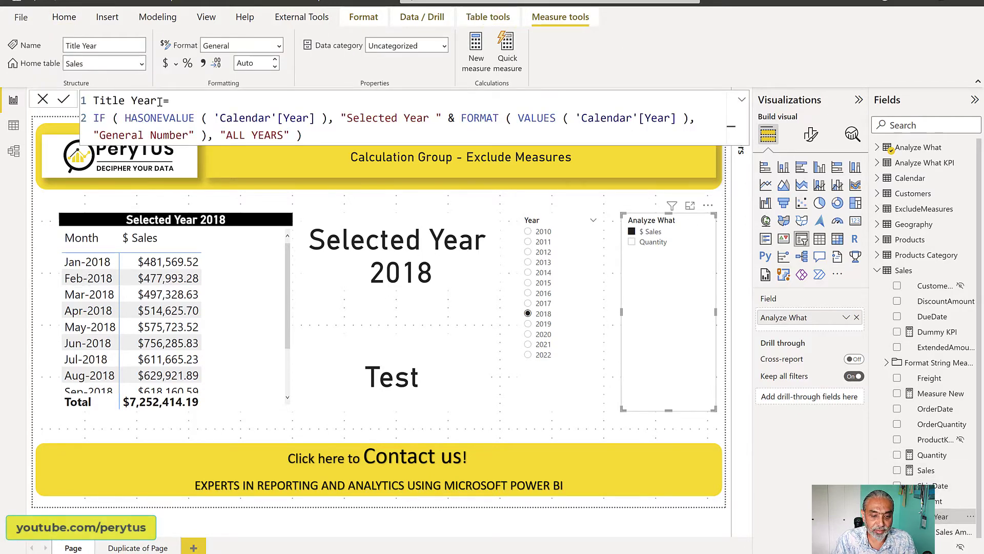
text(New)
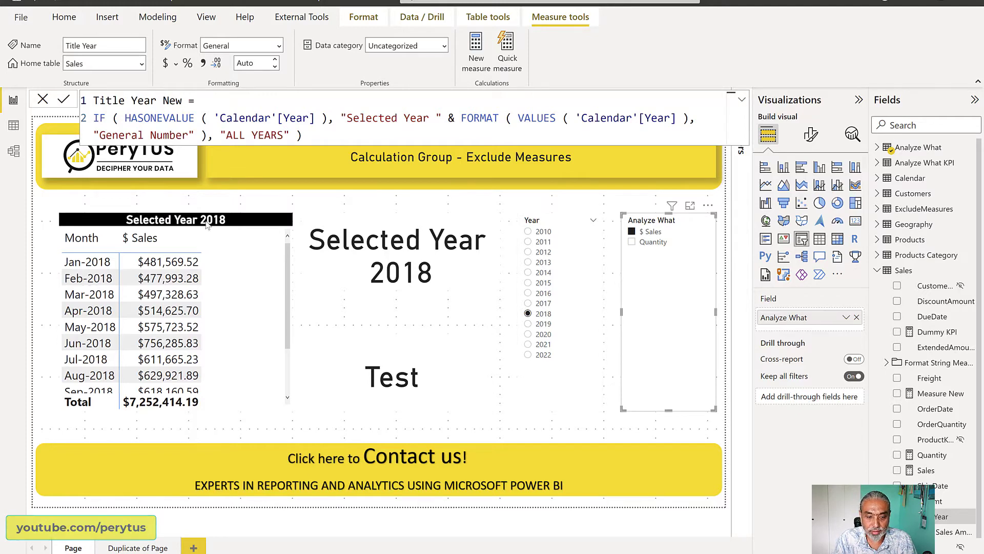
key(Return)
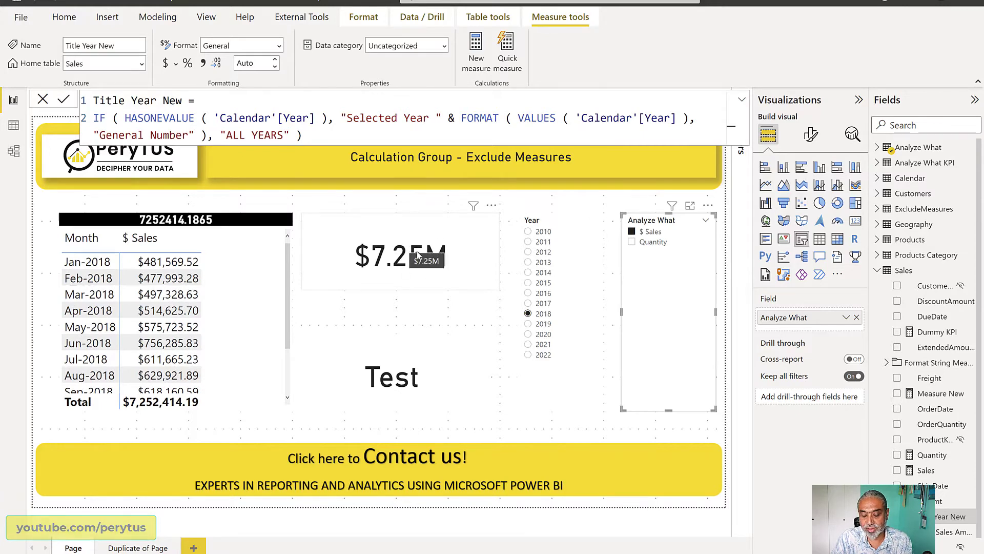
click(423, 250)
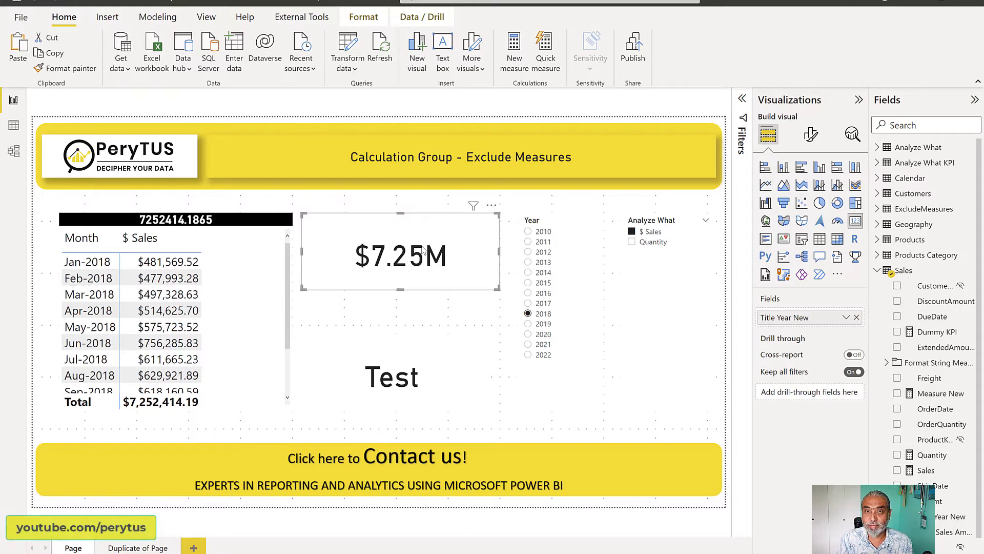
Step: View the rows of the ExcludeMeasures table in the data view and open its query in Power Query Editor
click(13, 125)
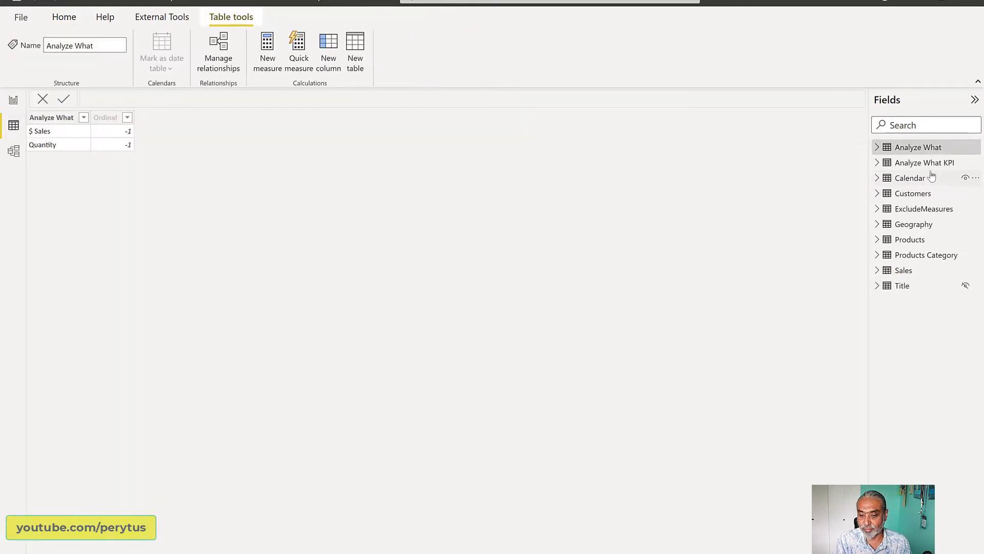
click(914, 211)
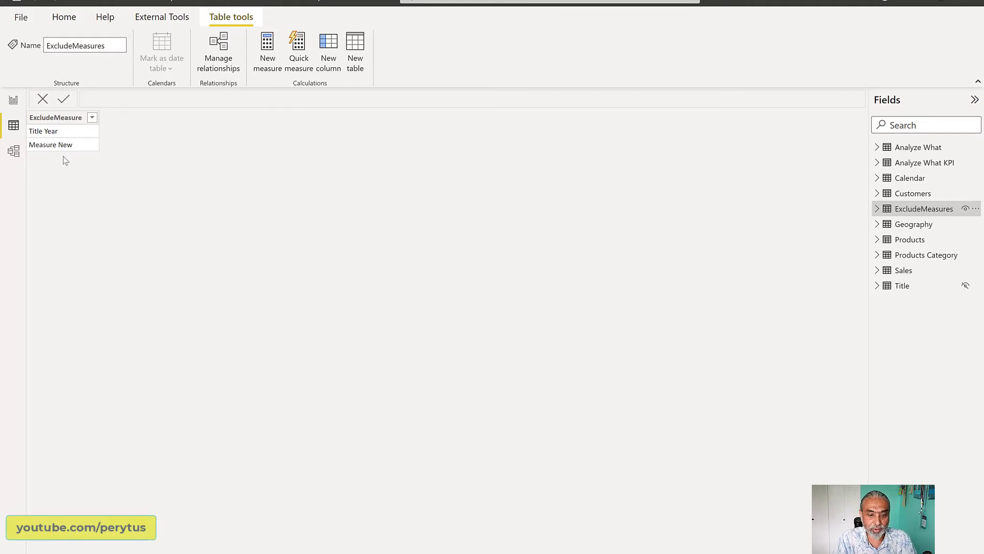
click(64, 17)
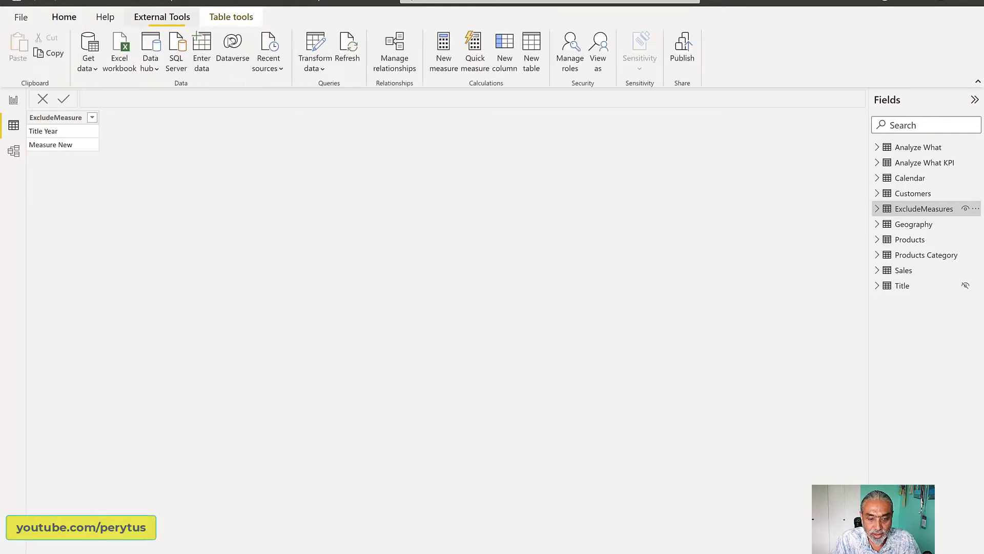
click(318, 48)
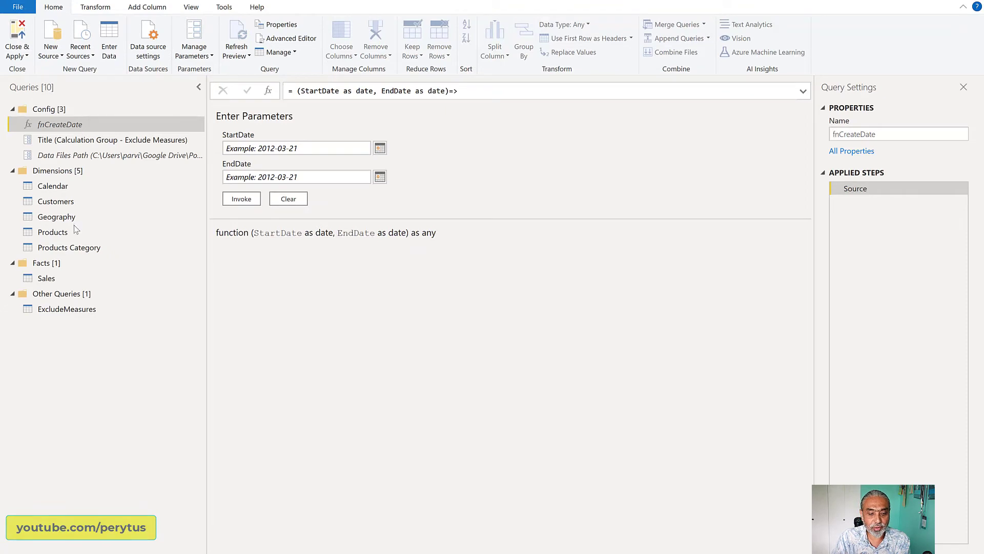
click(76, 313)
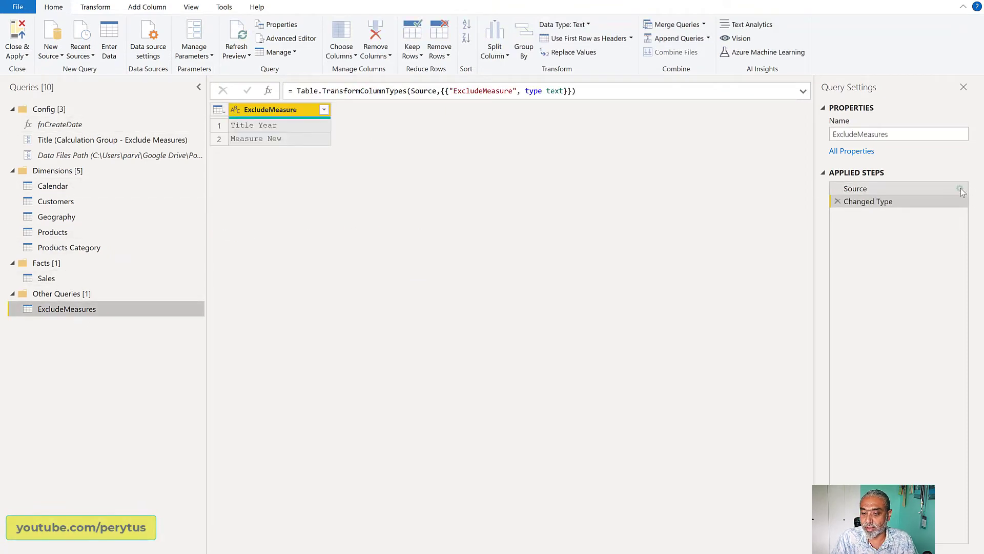
Step: Edit the Source step of the ExcludeMeasures query to add Title Year New as a third row
click(962, 189)
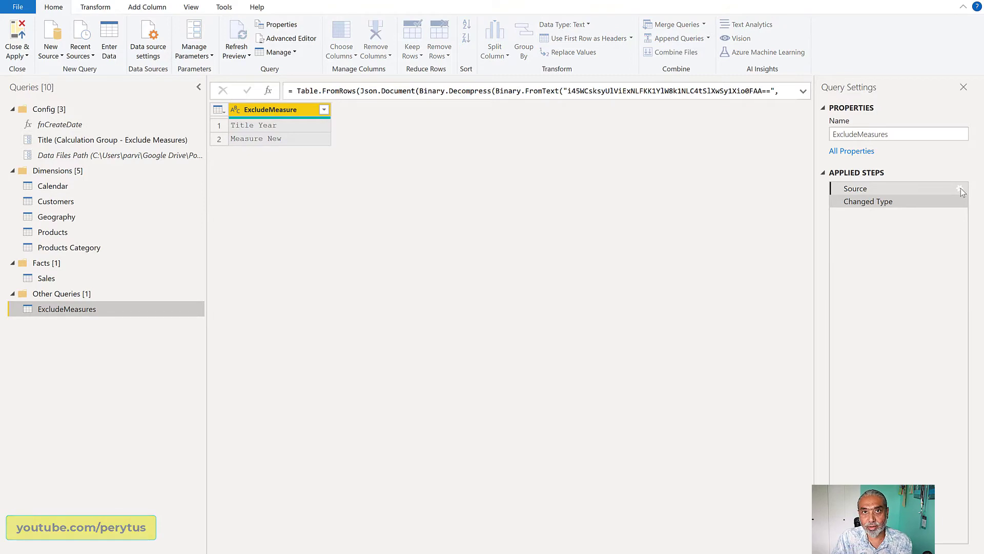
click(960, 190)
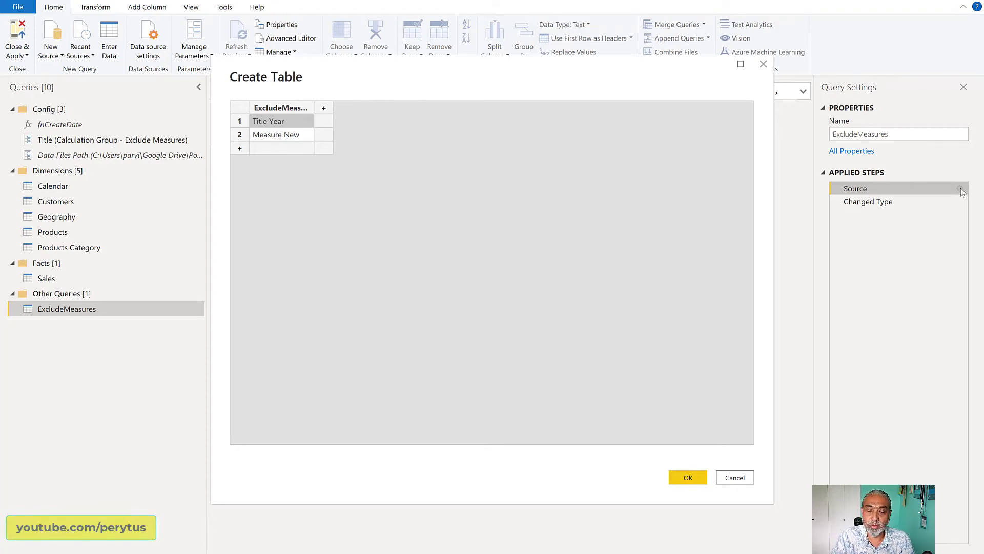
click(274, 148)
text(Title Year)
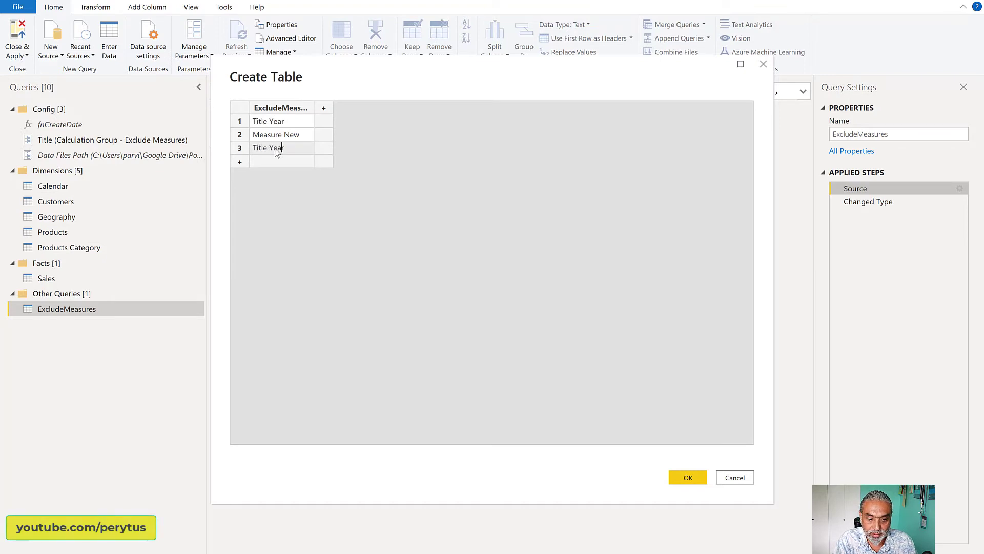
text( New)
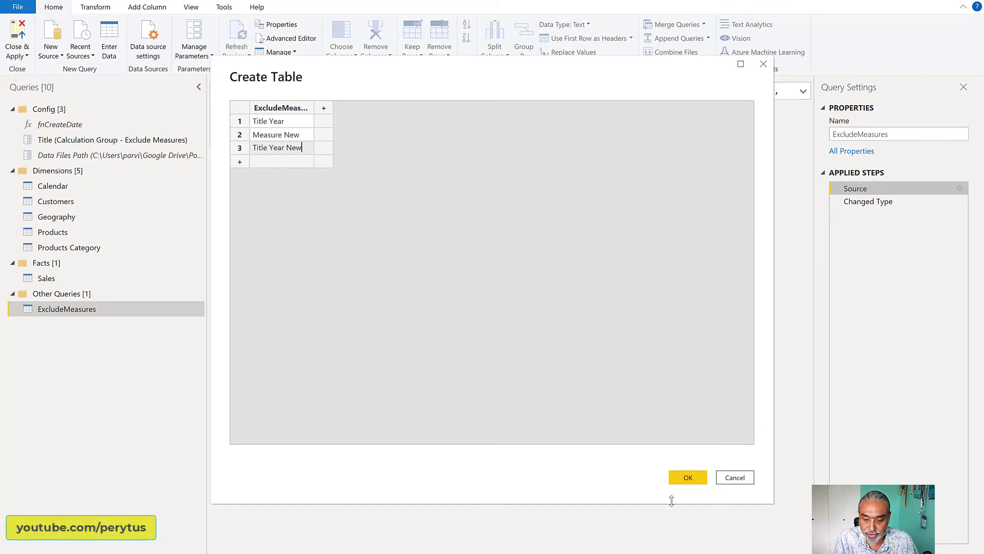
click(686, 477)
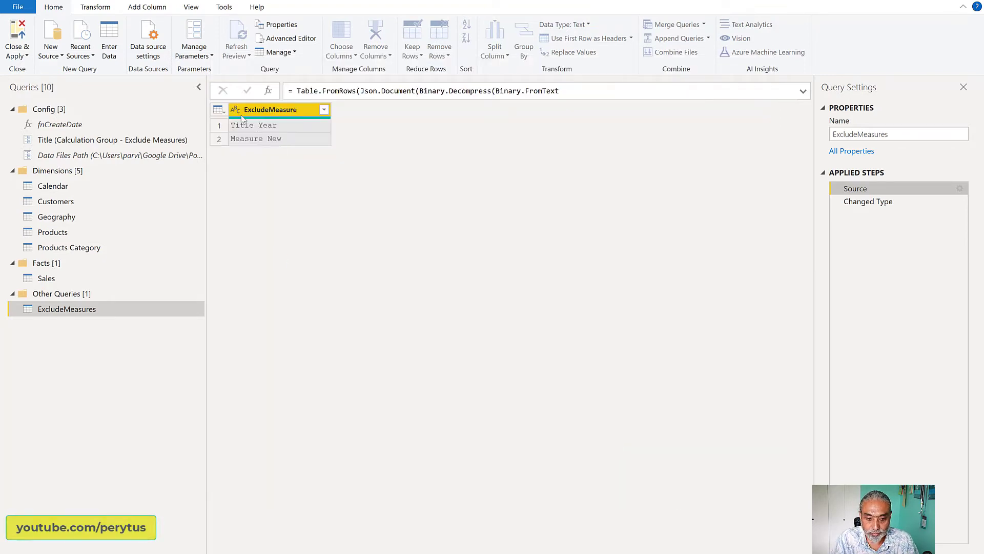
Step: Close the query editor with the changes applied, then return to the report and check both cards
click(27, 56)
click(41, 68)
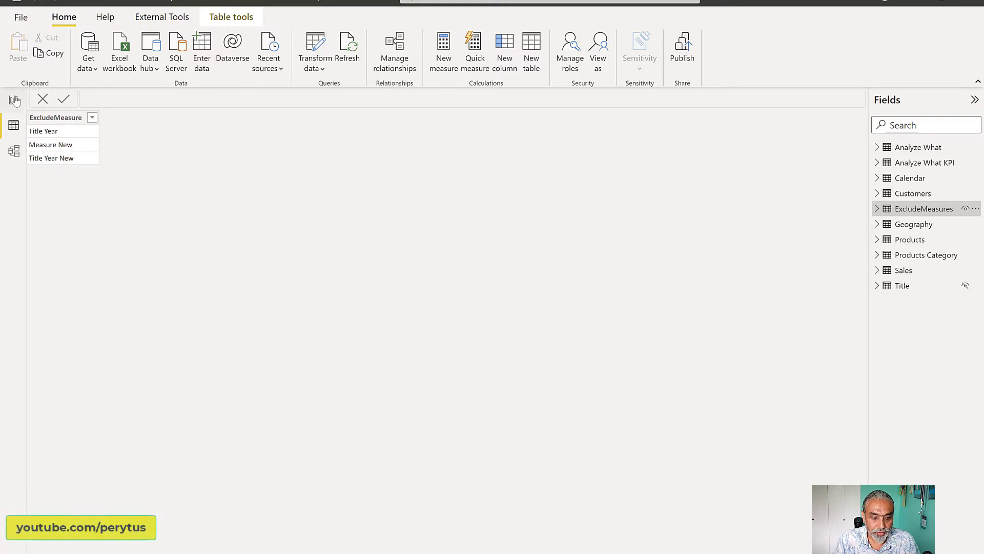
click(13, 101)
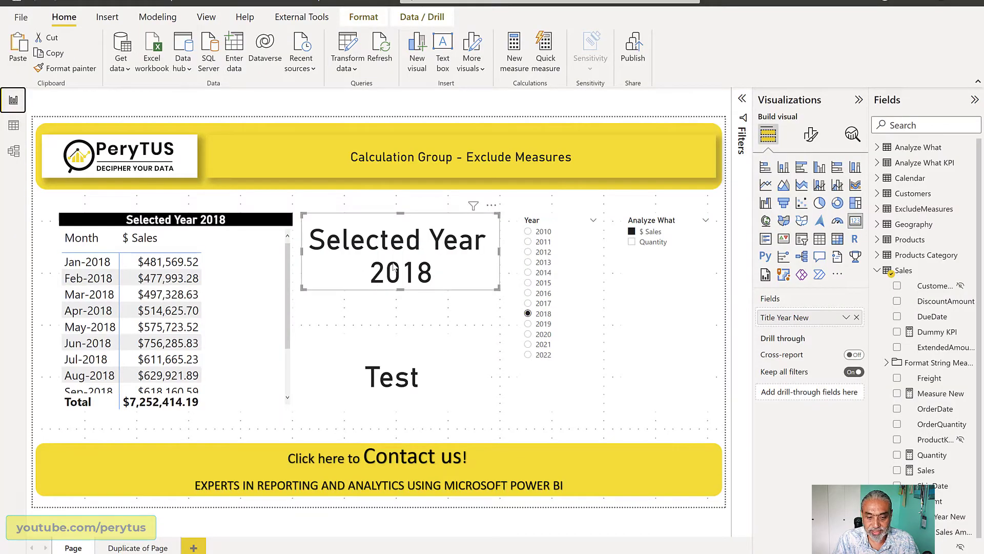
click(427, 370)
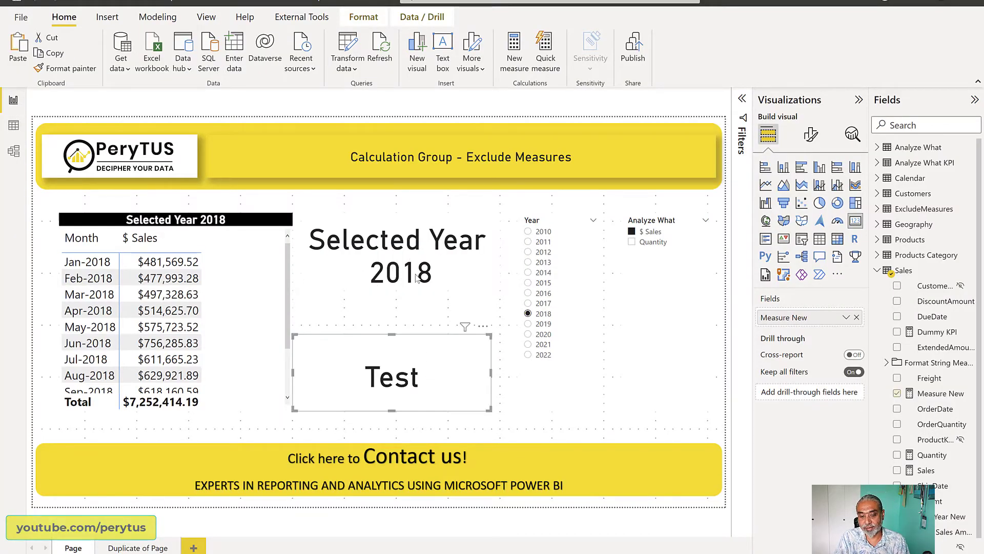
Step: Review the SELECTEDMEASURENAME lookup against ExcludeMeasures in the $ Sales expression in Tabular Editor, and return to the Power BI report
click(414, 274)
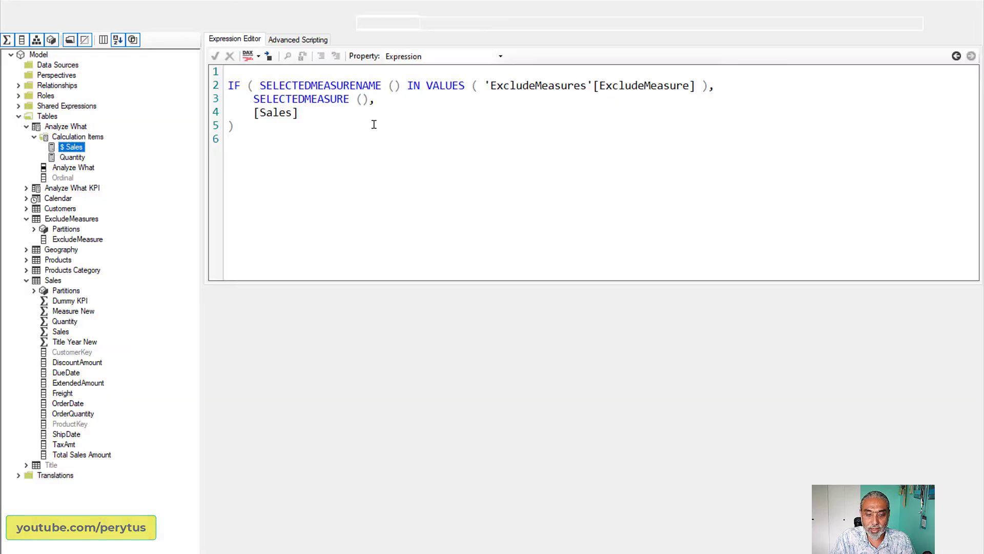
drag(280, 87, 645, 88)
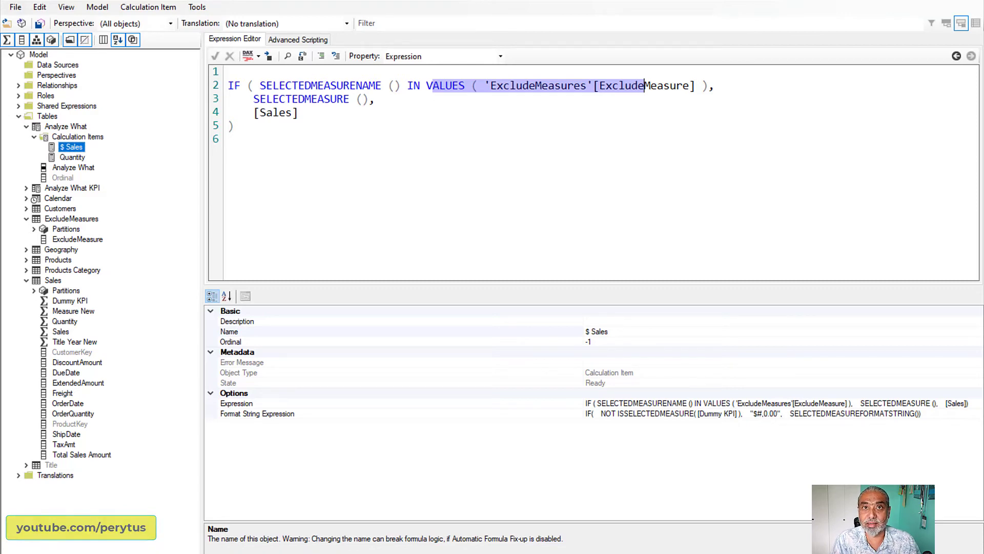
key(alt+Tab)
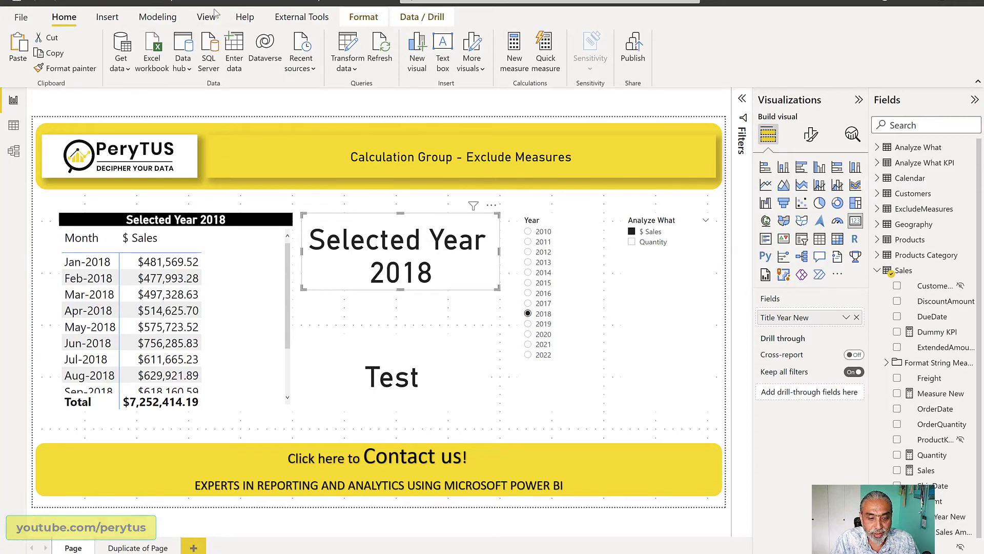
Step: Start a new fields parameter and name it FP_ExcludeMeasures
click(173, 22)
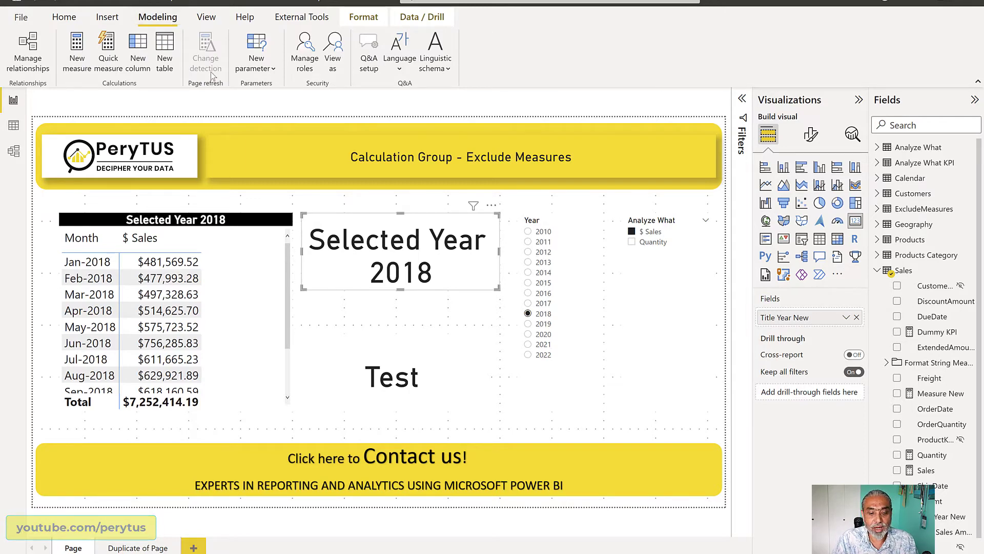
click(274, 69)
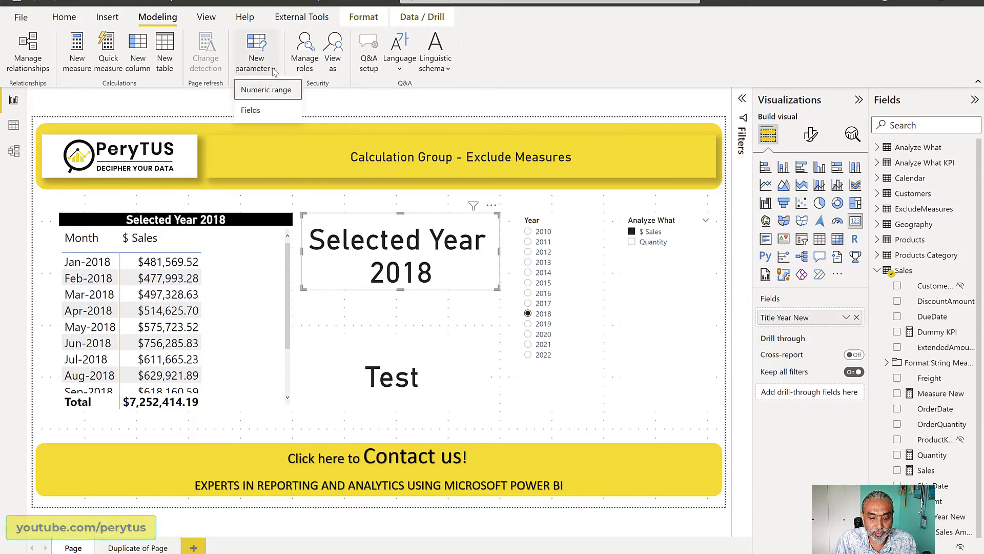
click(267, 111)
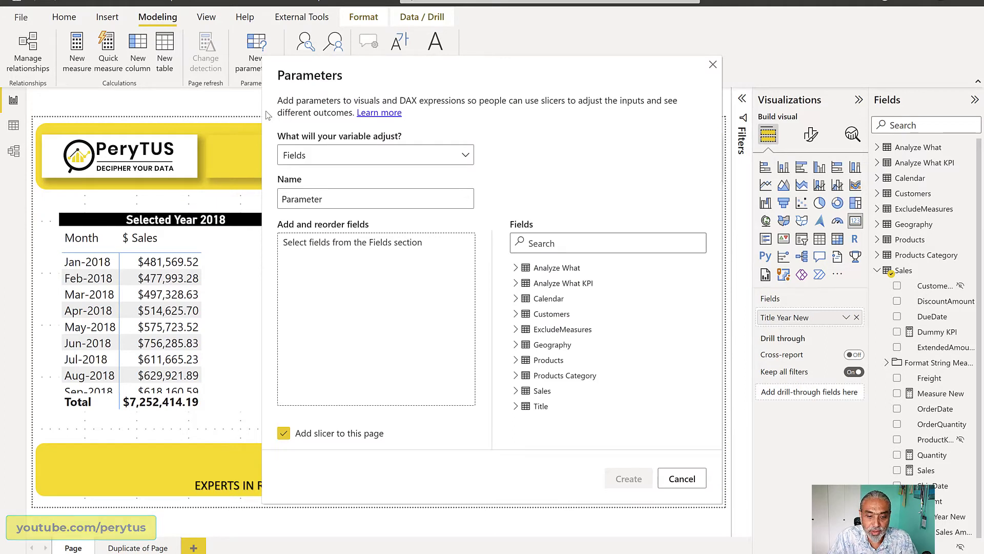
drag(328, 198, 238, 199)
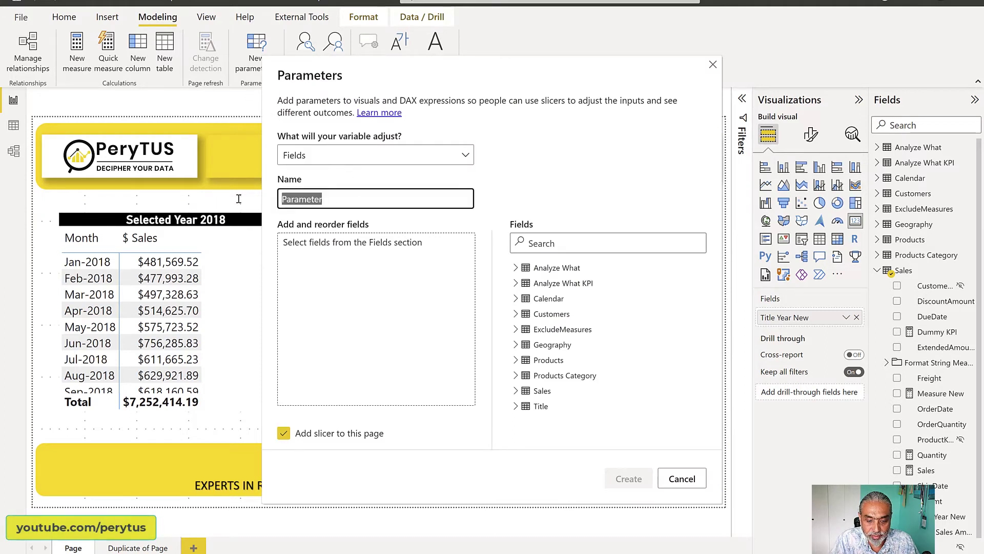
text(Exclude)
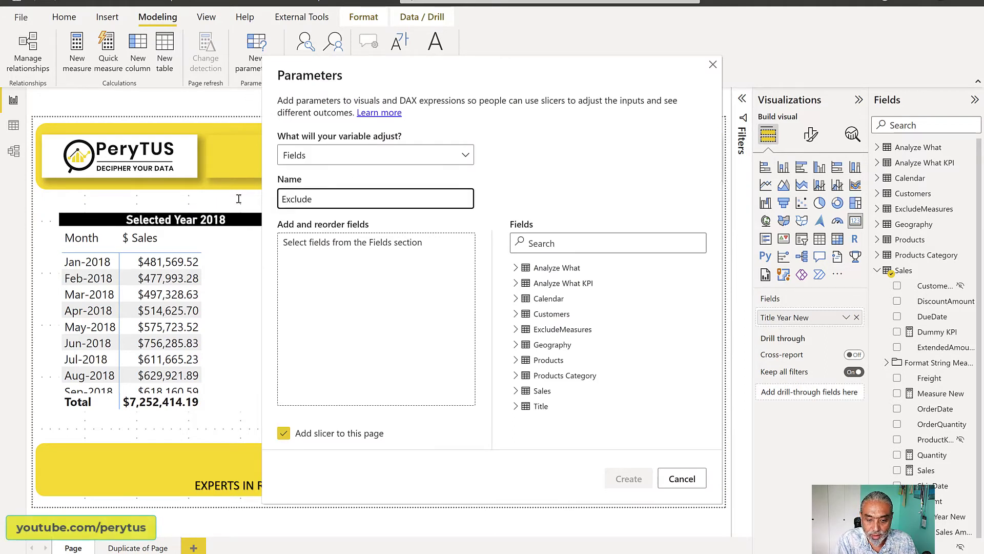
text(Measure)
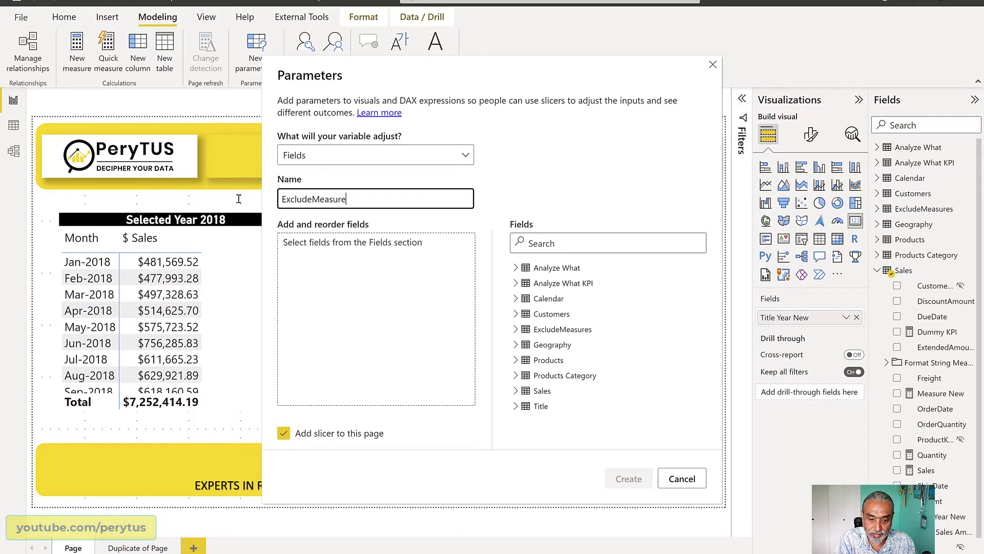
text(s)
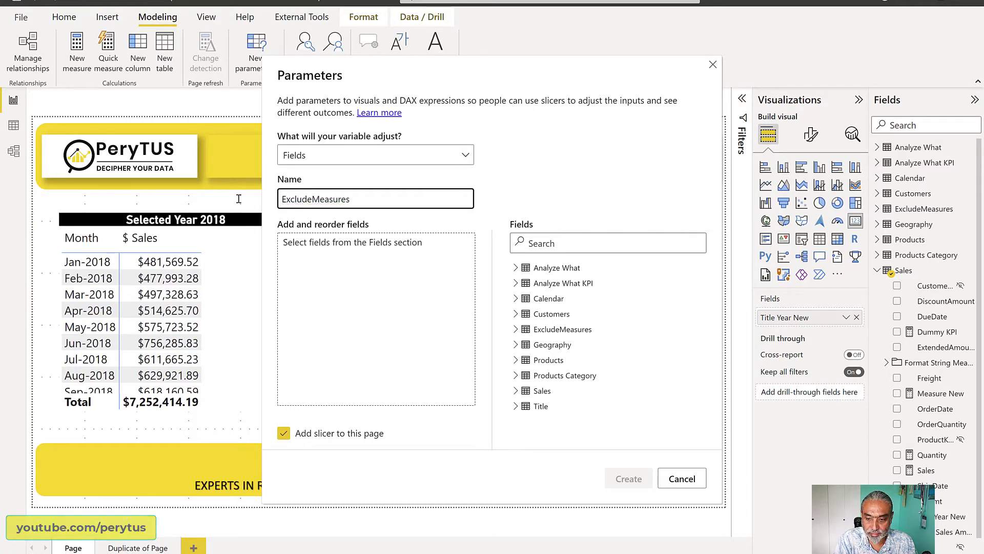
text(F)
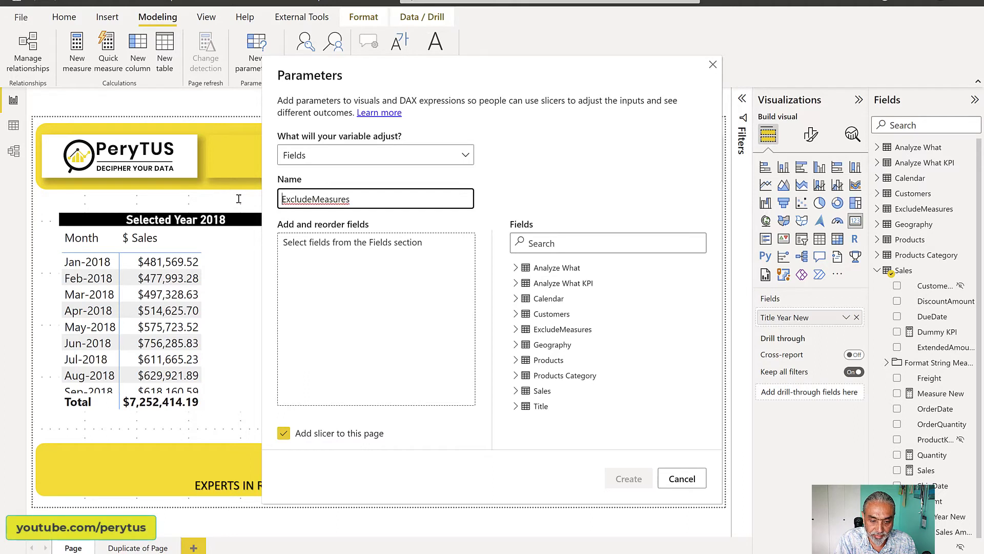
text(FP)
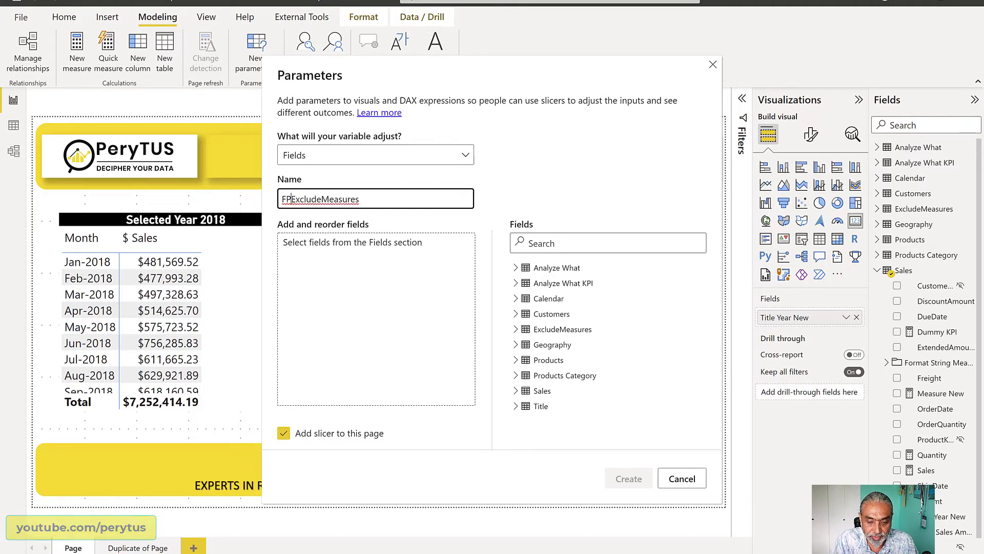
text(_)
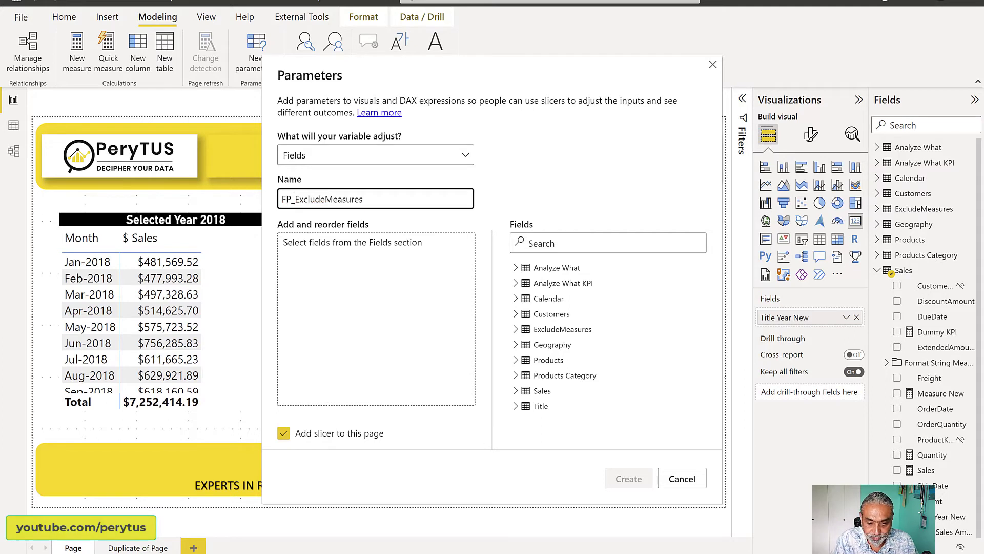
Step: Add the Sales measures Title Year New and Measure New to the parameter's fields and create it
click(601, 242)
text(t)
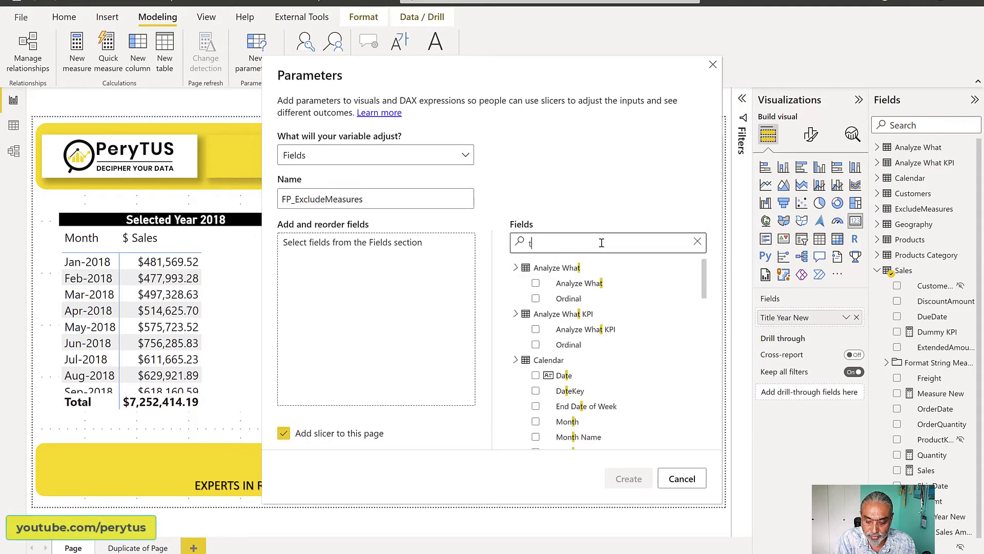
text(itle)
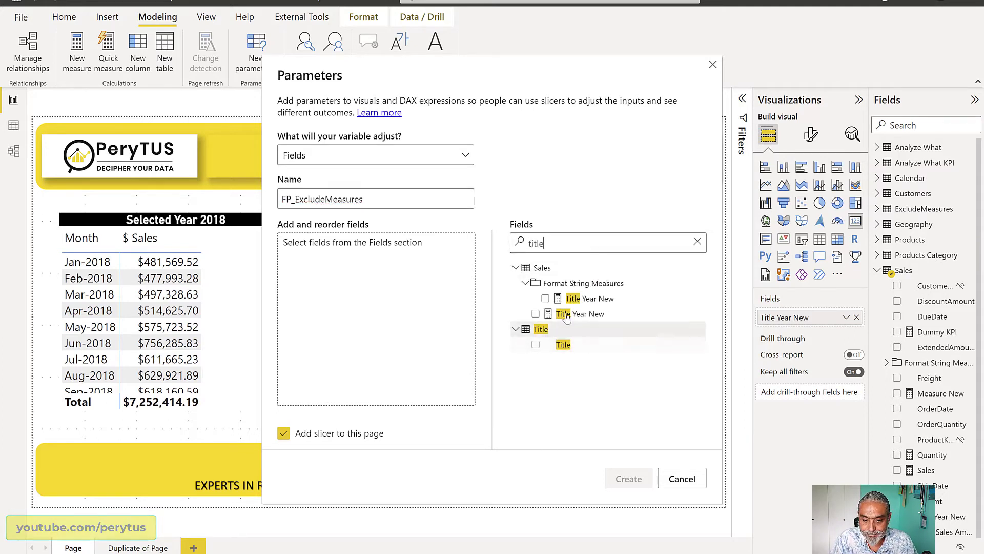
drag(567, 314, 358, 252)
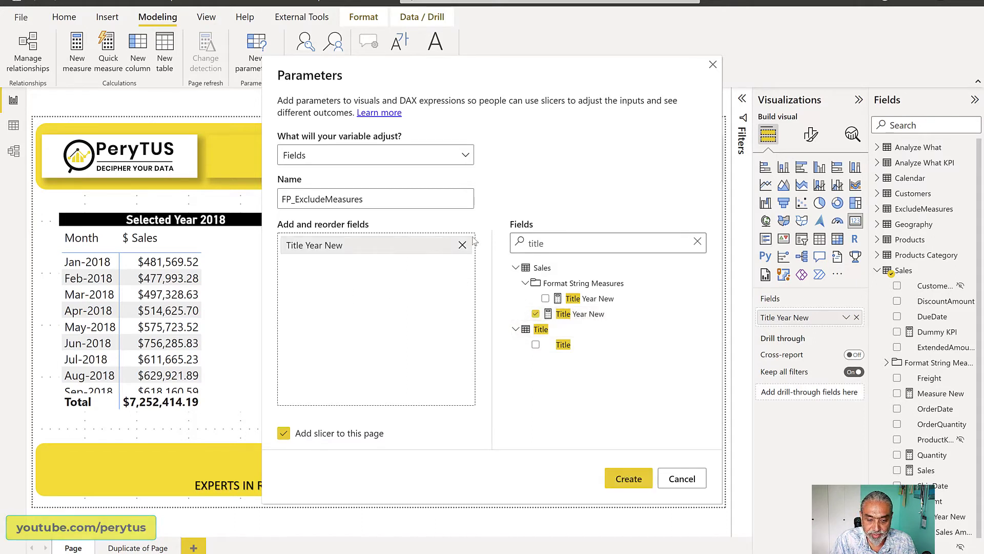
drag(567, 241, 474, 239)
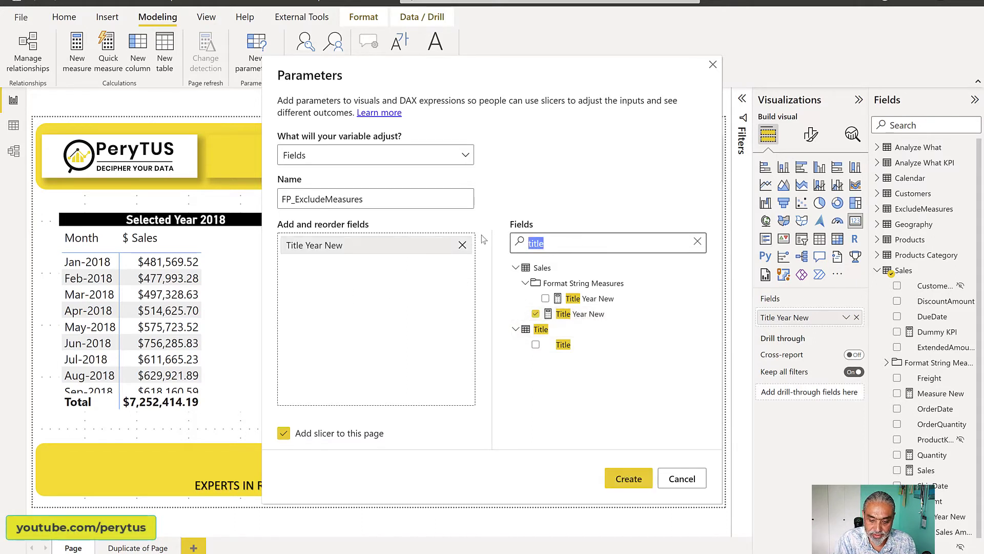
text(measure)
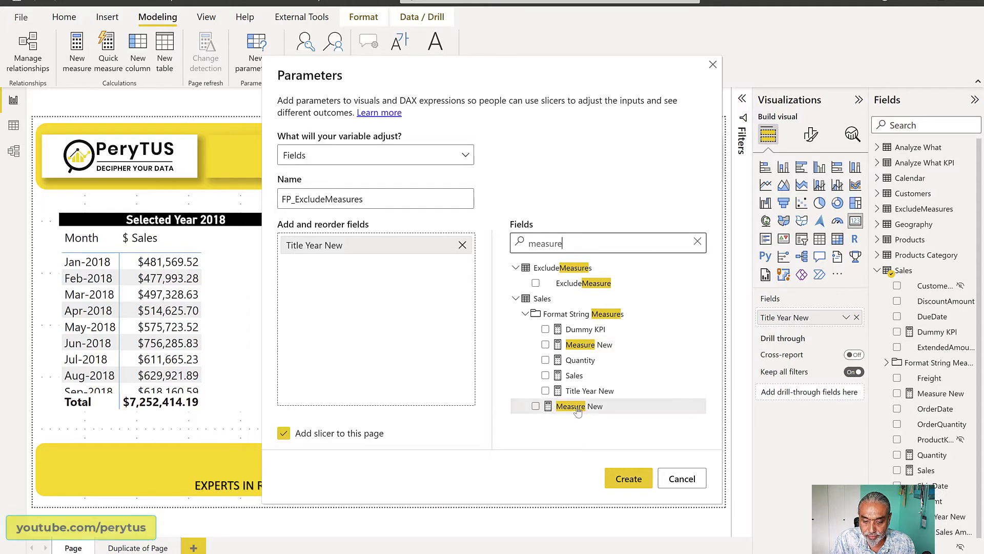
drag(577, 410, 318, 307)
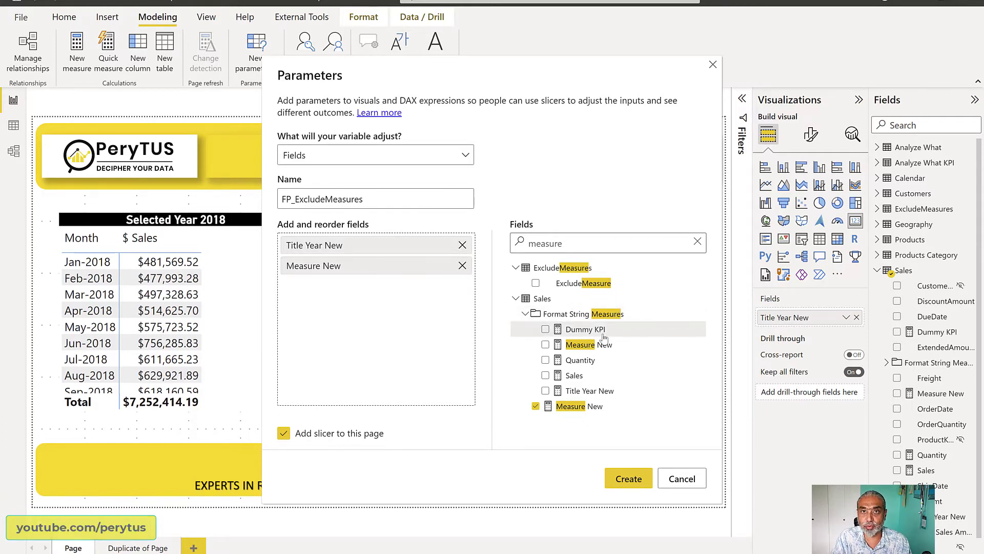
click(629, 480)
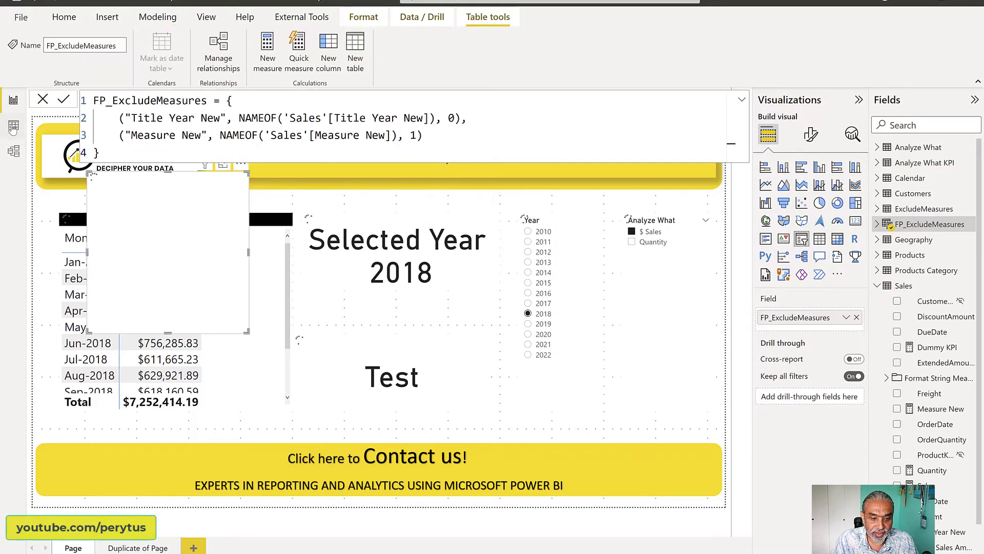
Step: Remove the parameter's slicer from the page and view the FP_ExcludeMeasures table with its field references in the data view
click(240, 167)
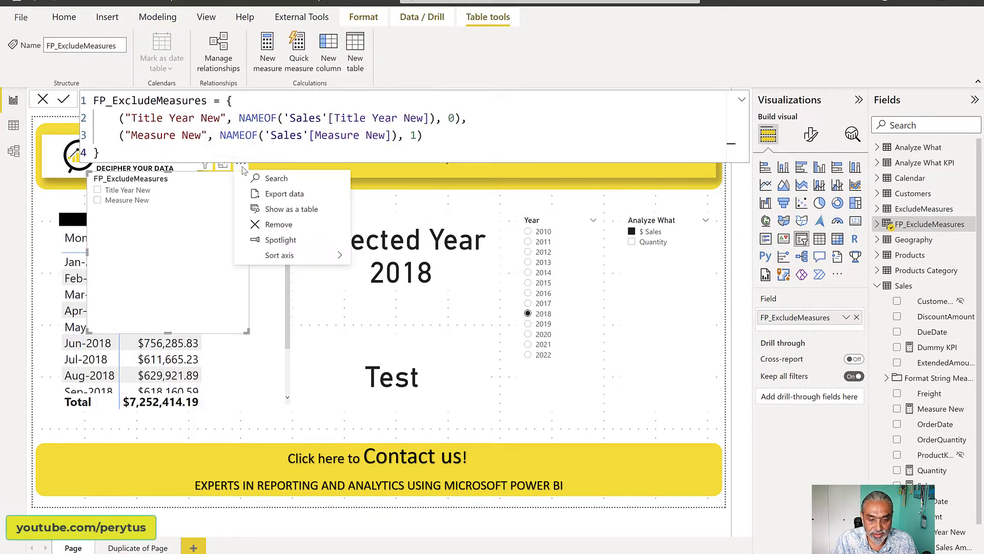
click(283, 229)
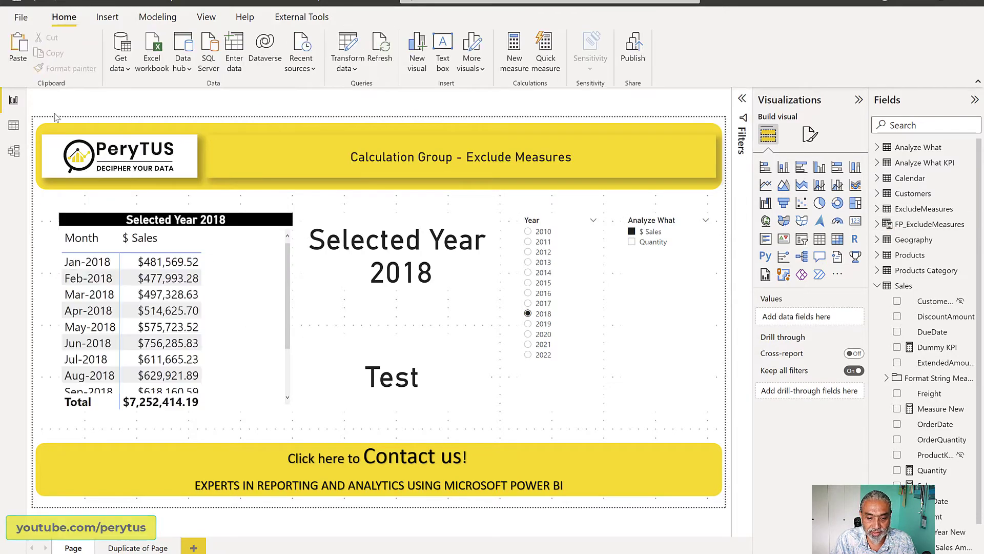
click(14, 126)
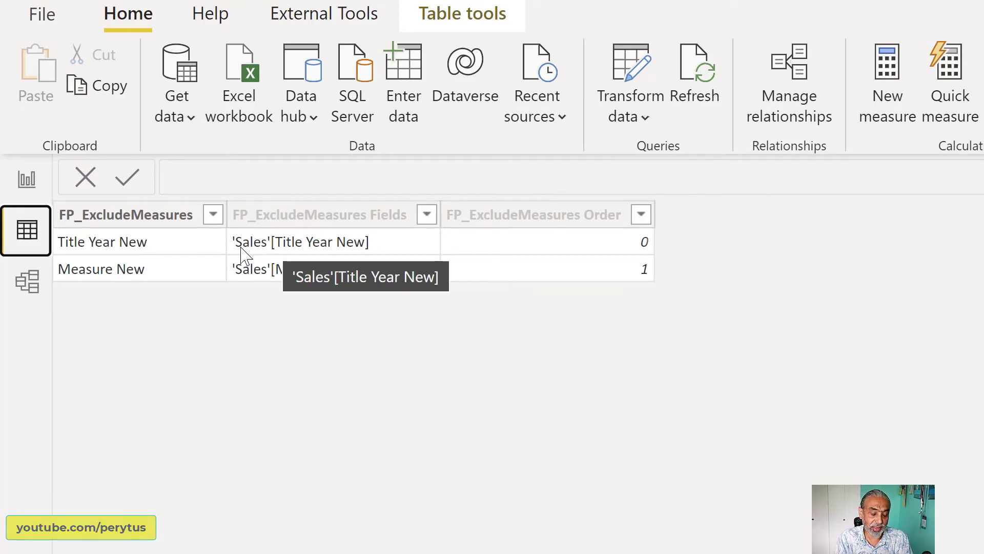
click(318, 245)
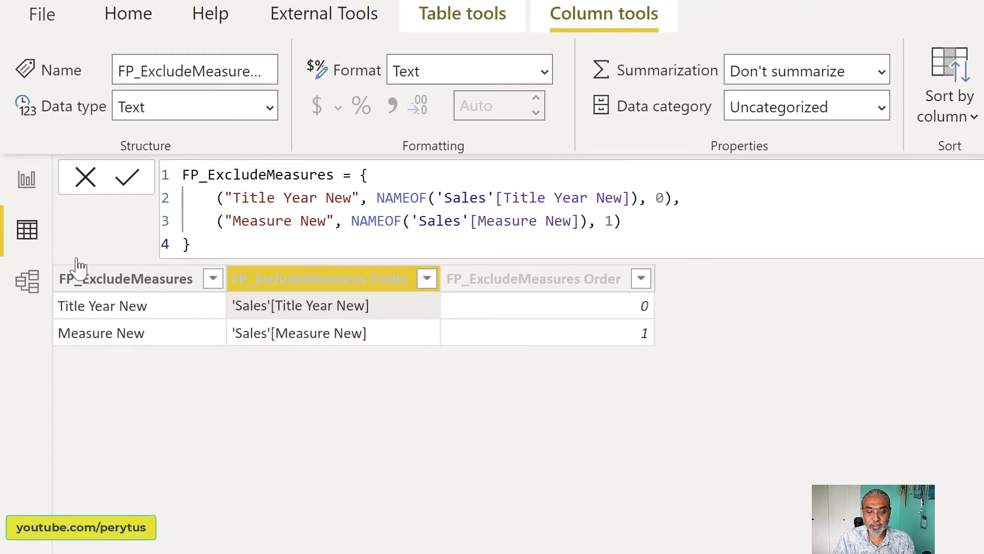
Step: Rename the Title Year New measure as Title Year in its formula in the report view and commit it
click(27, 179)
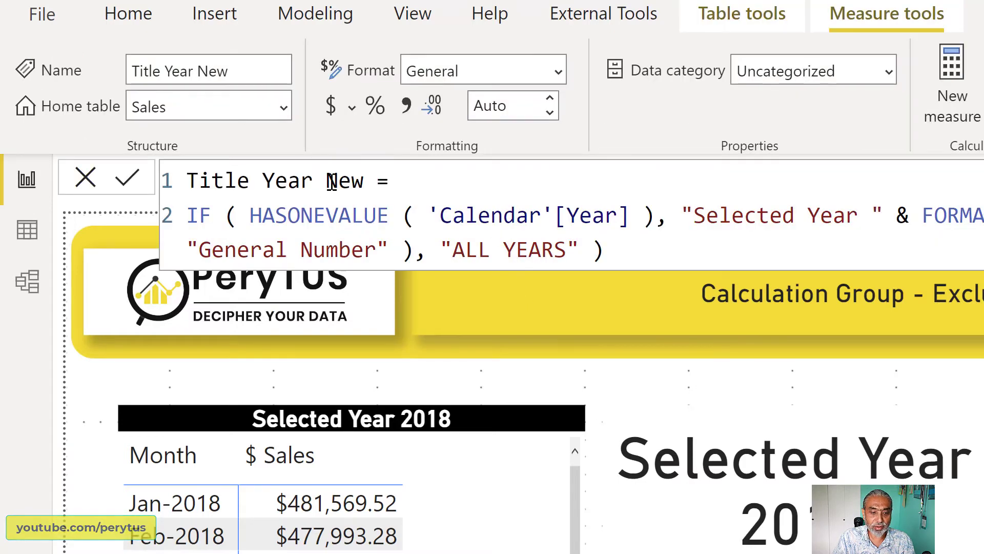
double_click(331, 180)
key(BackSpace)
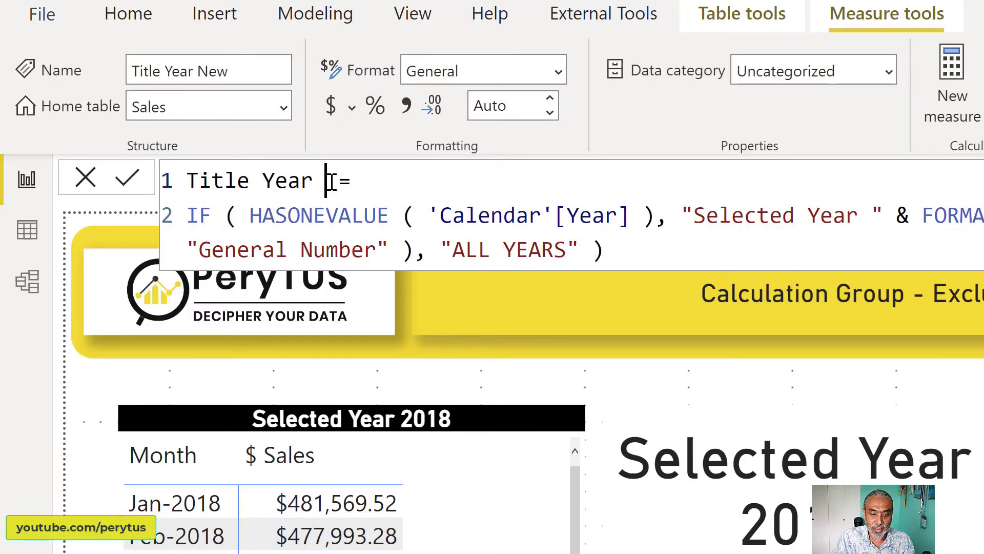
click(126, 185)
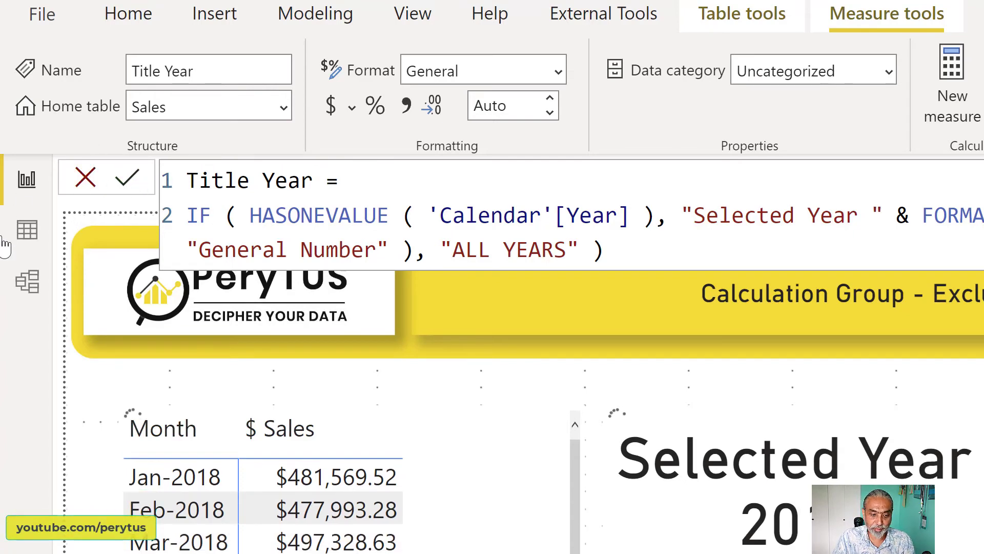
Step: Compare the Title Year New label with its NAMEOF field reference in the FP_ExcludeMeasures table
click(20, 237)
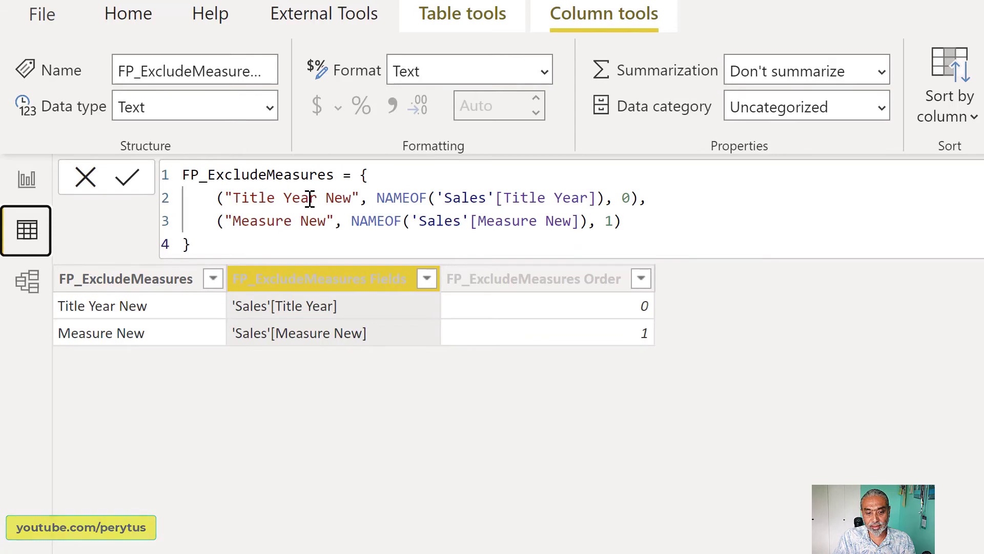
drag(233, 199, 352, 199)
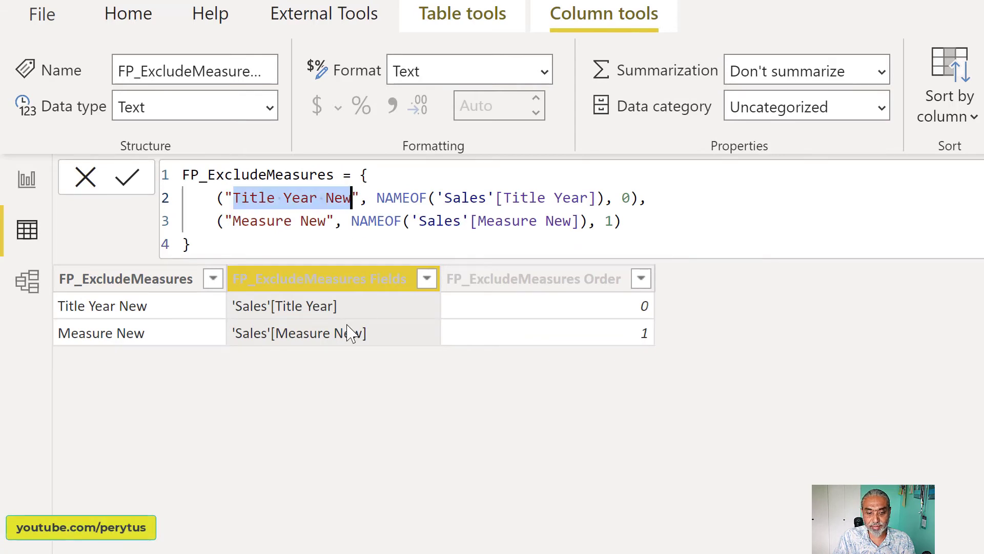
click(351, 308)
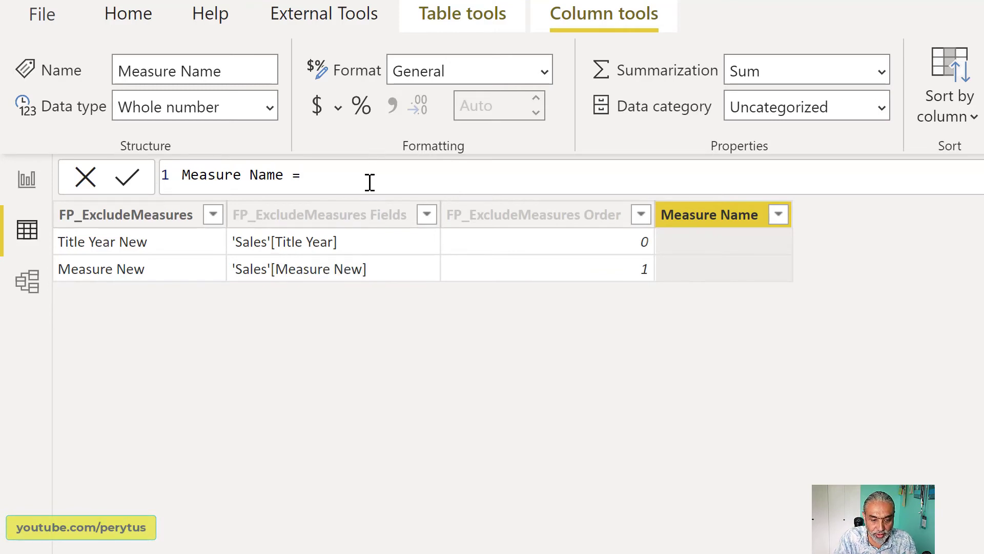
Step: Paste the SEARCH and MID formula that extracts the bracketed name into the Measure Name column, and remove the duplicated "Measure Name =" text
key(ctrl+v)
click(309, 176)
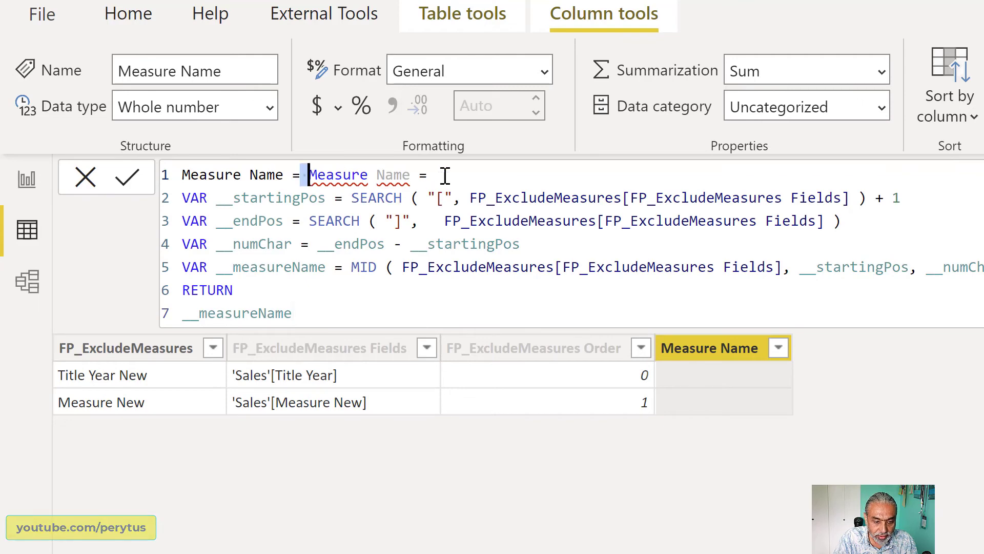
key(shift+End)
key(Delete)
scroll(714, 242, up, 1)
scroll(714, 242, up, 2)
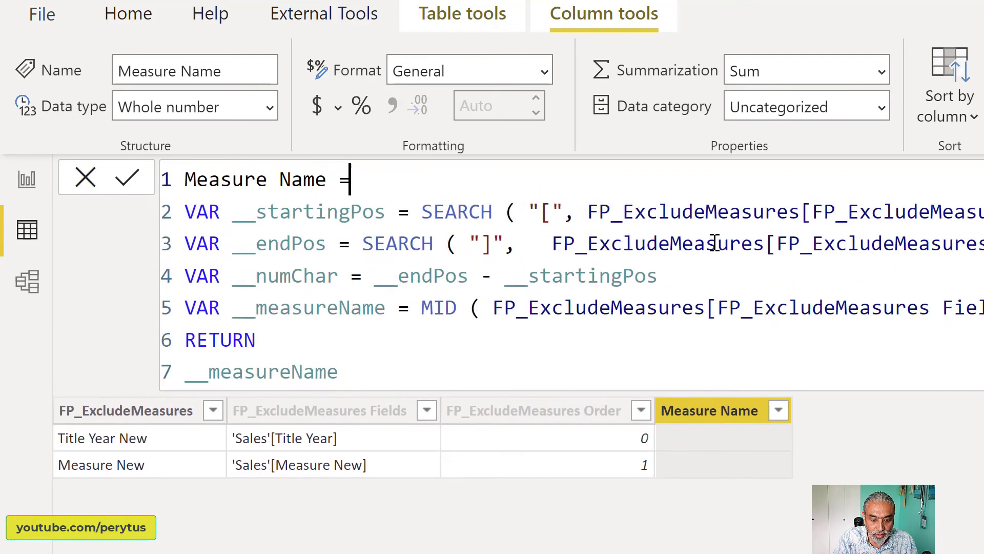
Step: Examine the bracket searches, the character count and the MID expression in the Measure Name column formula
drag(567, 217, 583, 221)
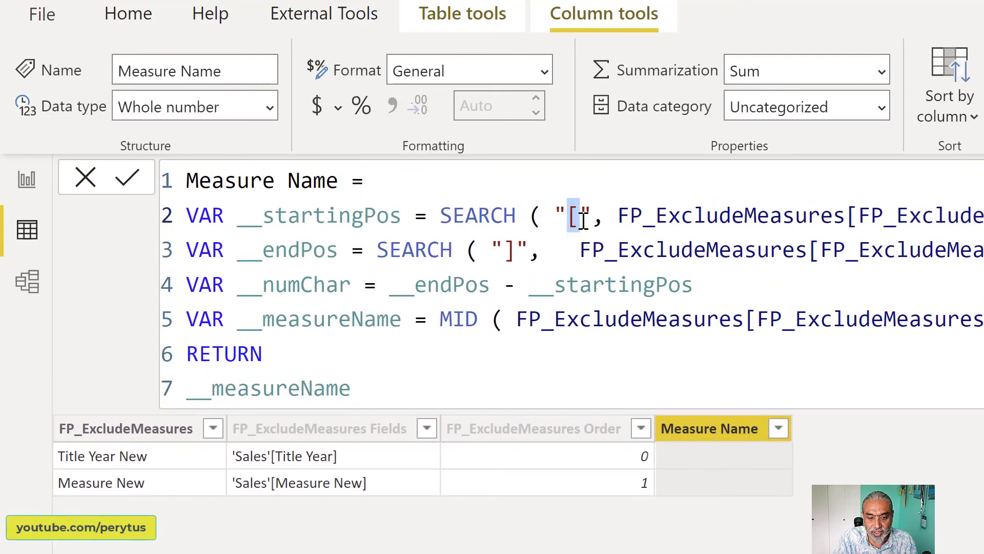
click(509, 249)
drag(390, 284, 714, 284)
click(442, 320)
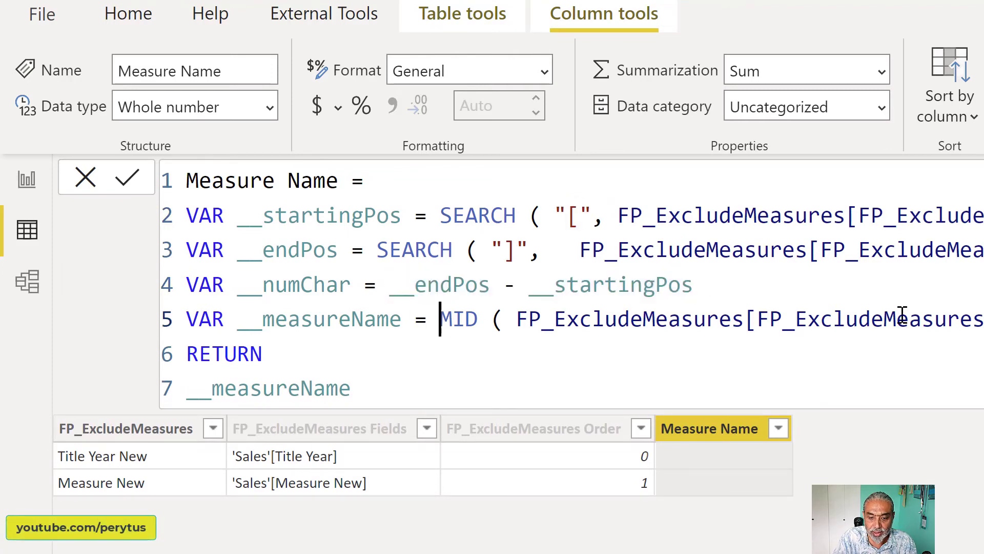
key(shift+End)
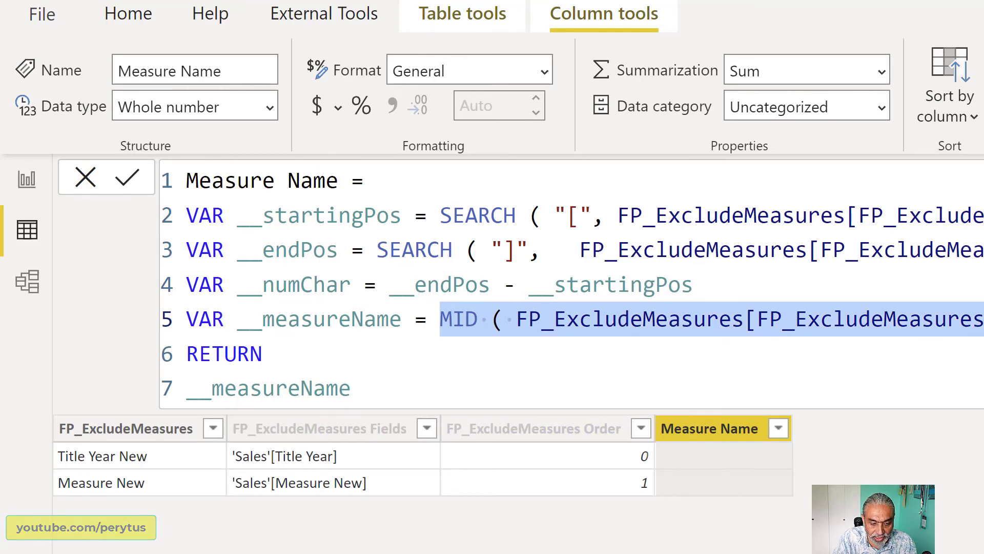
Step: Commit the Measure Name column formula, and rename the Title Year measure as Title Year New to check the column against the field references
click(738, 497)
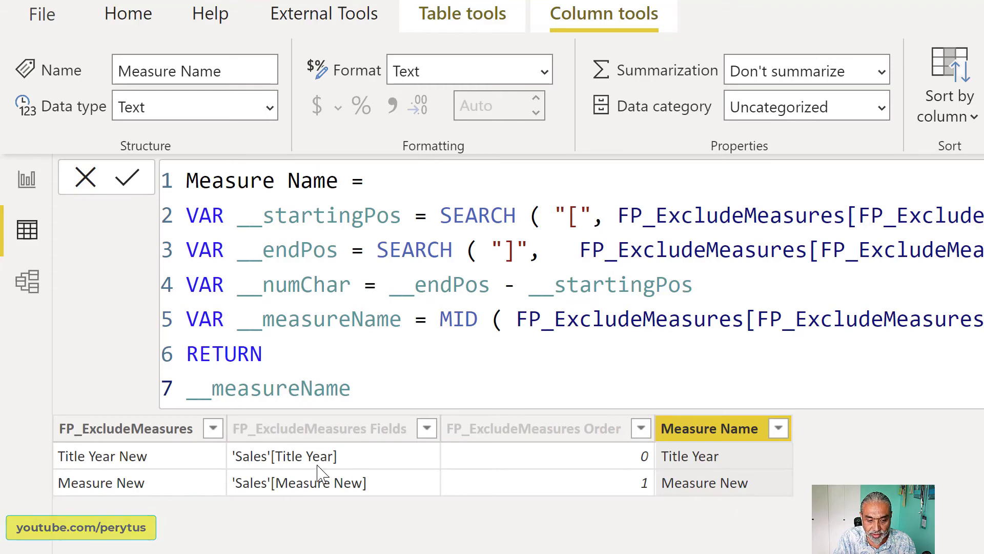
click(27, 185)
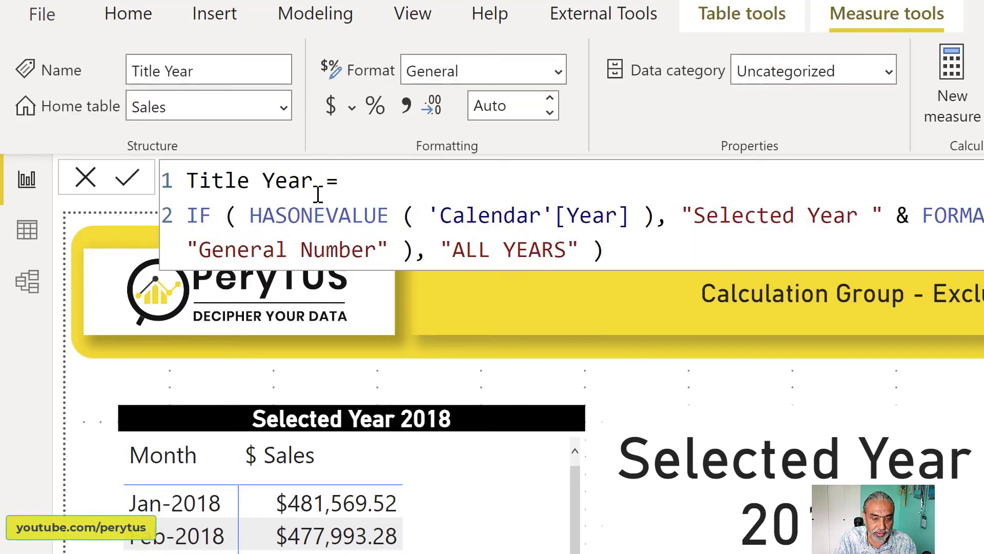
click(318, 193)
text(New)
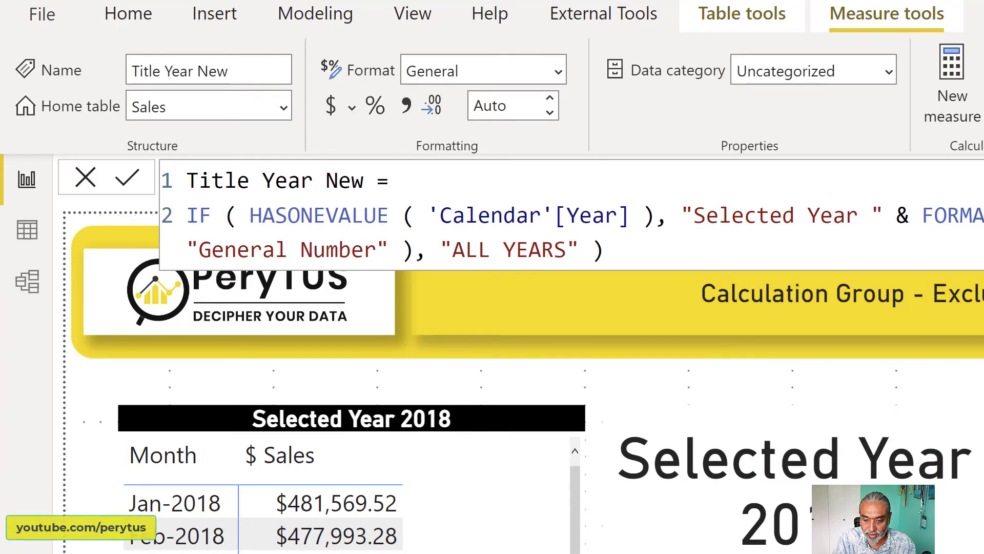
click(25, 239)
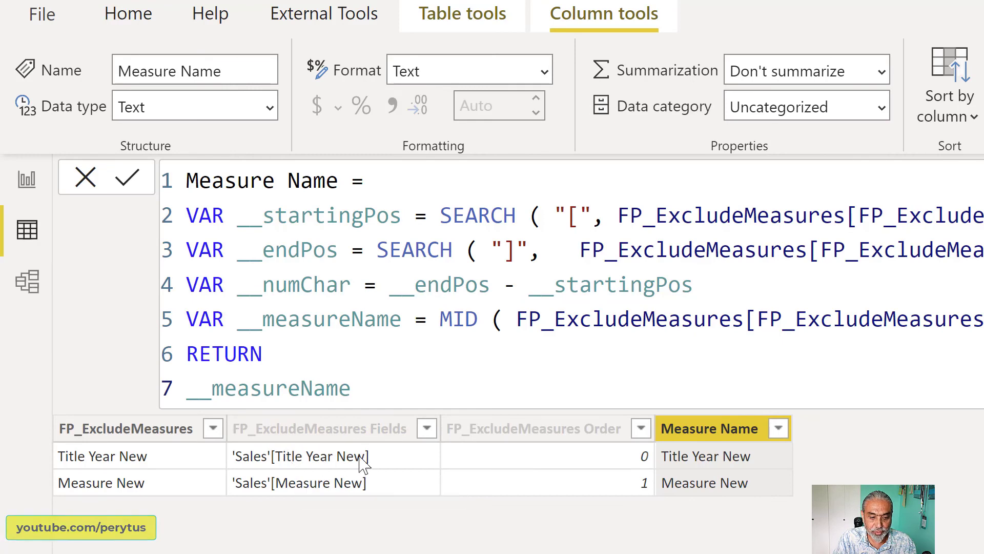
click(379, 430)
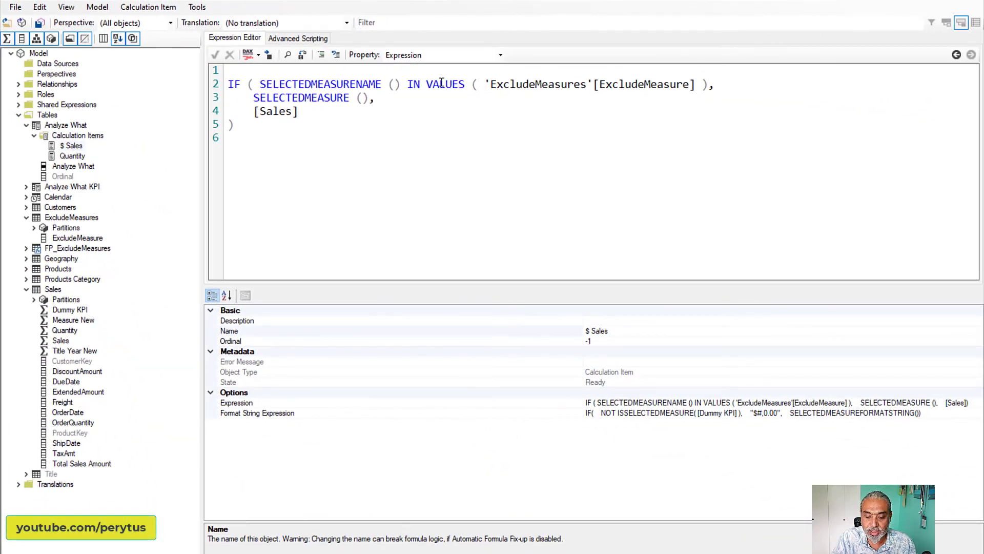
Step: In Tabular Editor, replace the VALUES argument of the $ Sales calculation item's expression with 'FP_ExcludeMeasures'[Measure Name]
click(490, 85)
text(FP_)
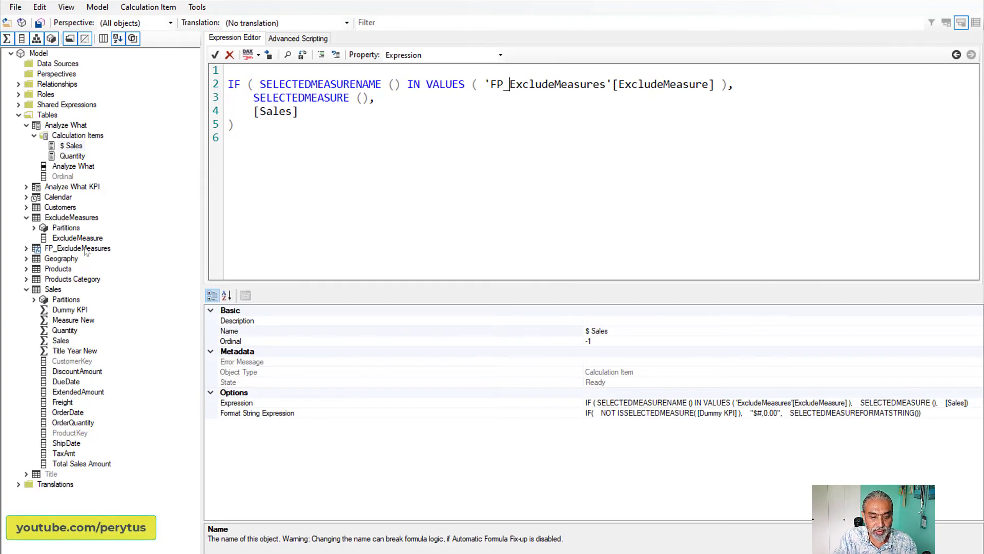
click(26, 249)
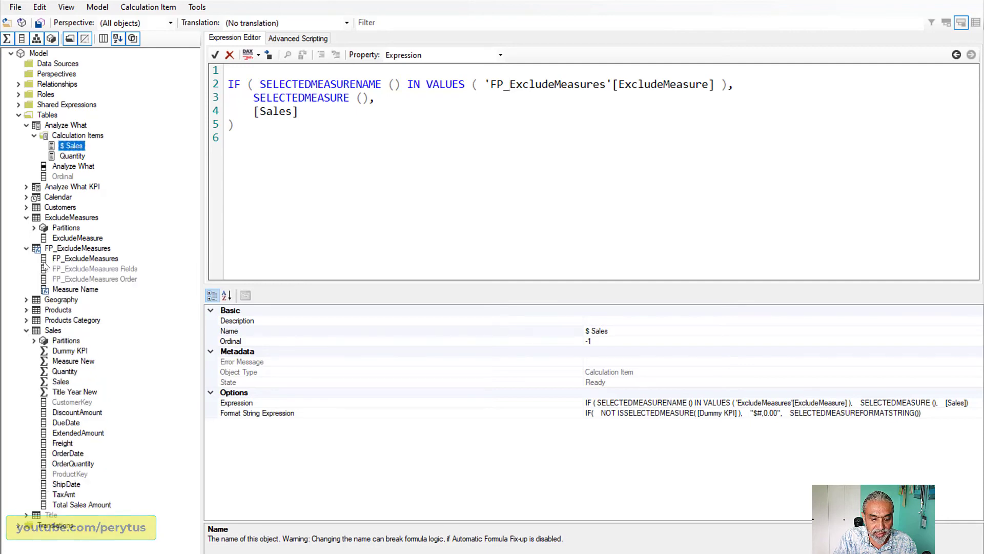
click(88, 291)
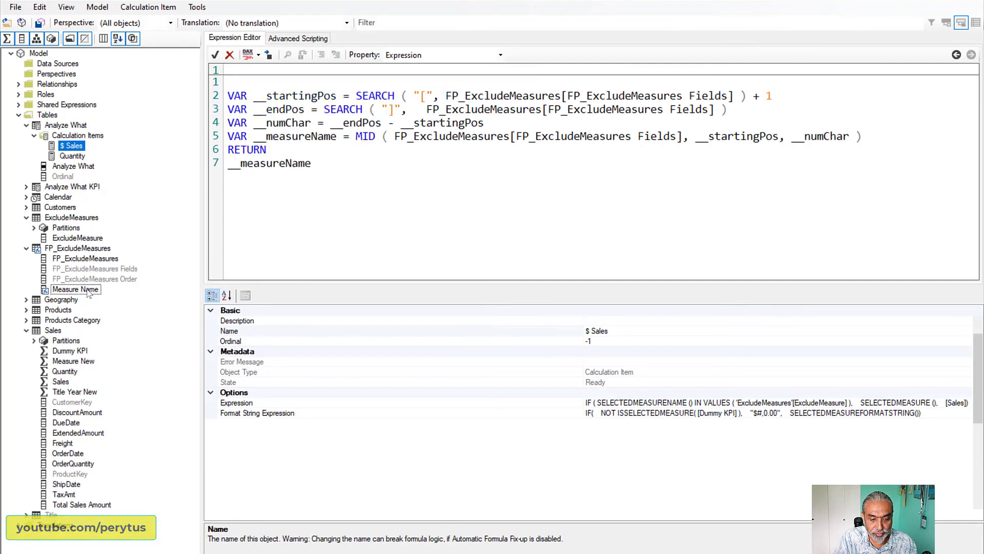
click(88, 292)
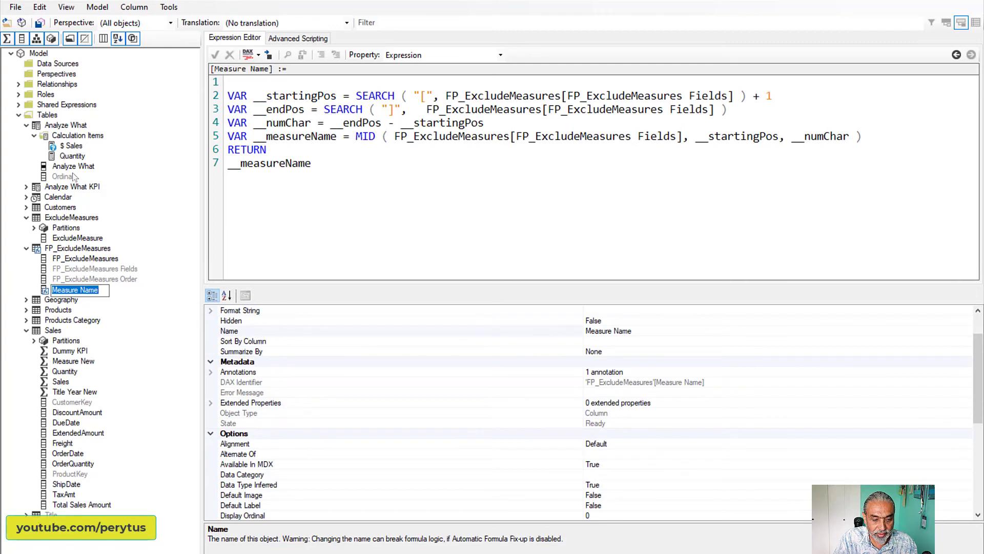
click(74, 147)
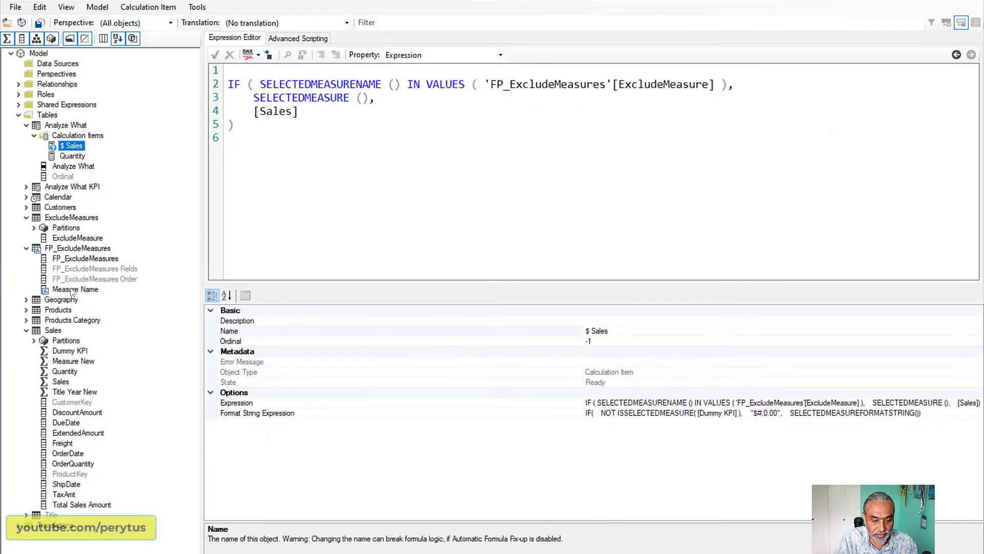
drag(71, 290, 485, 84)
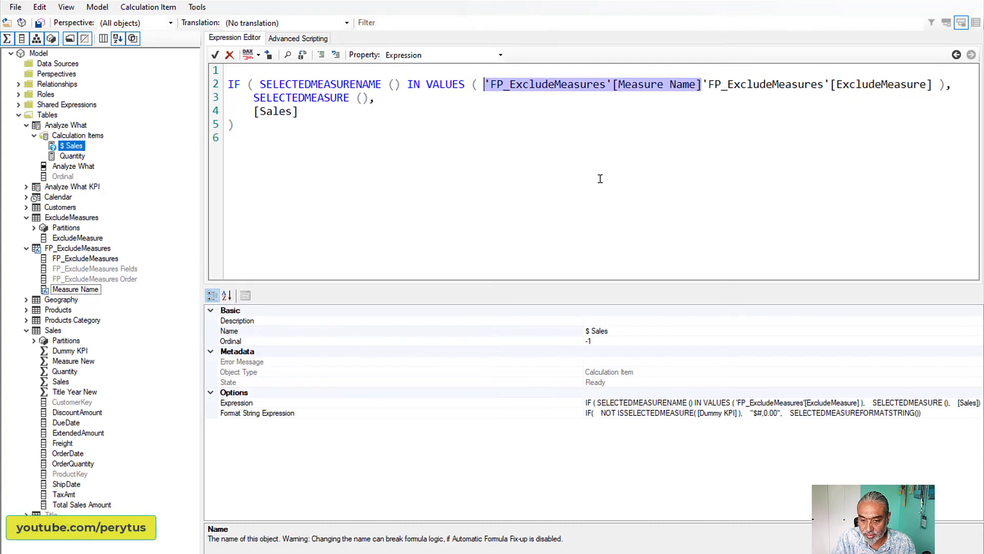
drag(936, 87, 701, 87)
key(Delete)
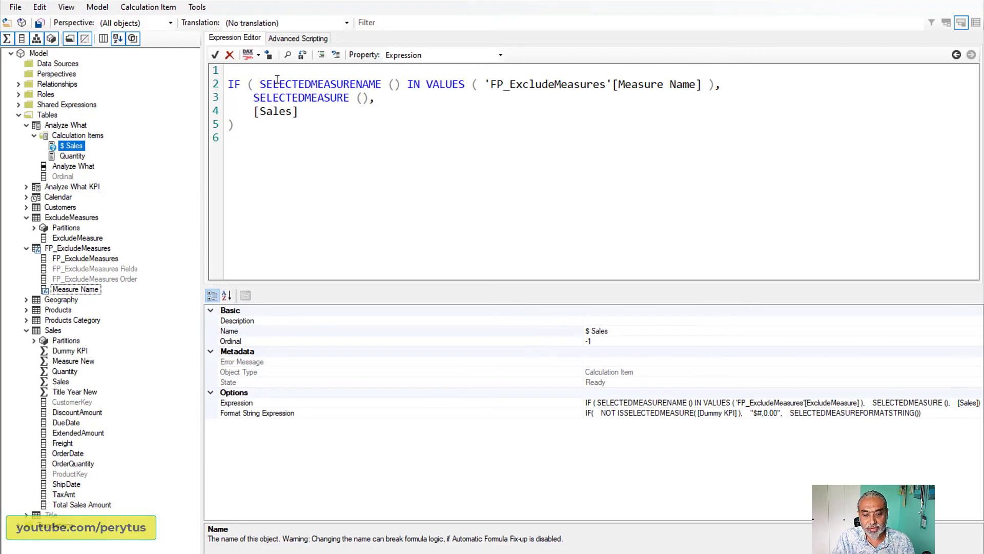
Step: Review the SELECTEDMEASURENAME condition and the [Sales] fallback in the $ Sales expression, and save the changes to the connected database
drag(257, 88, 359, 85)
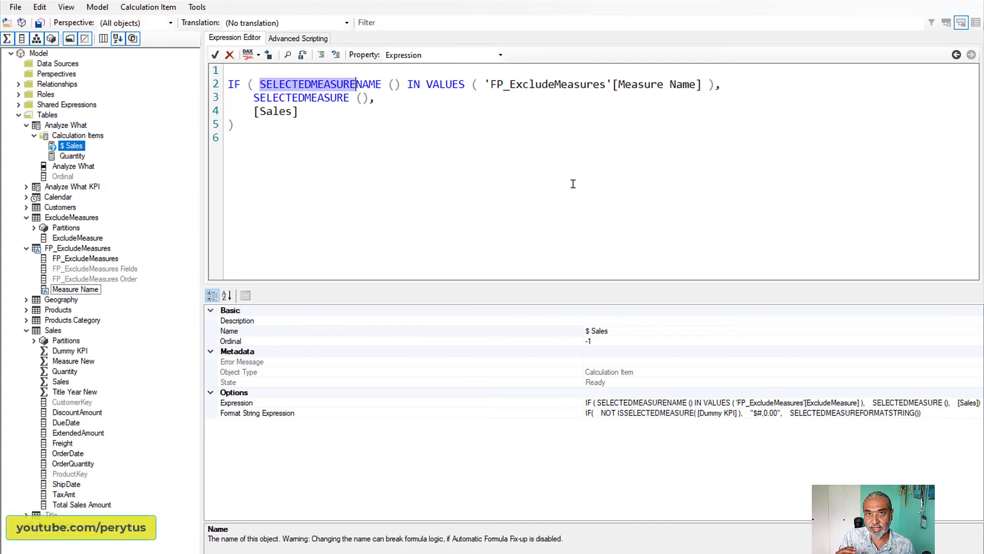
drag(446, 103, 487, 109)
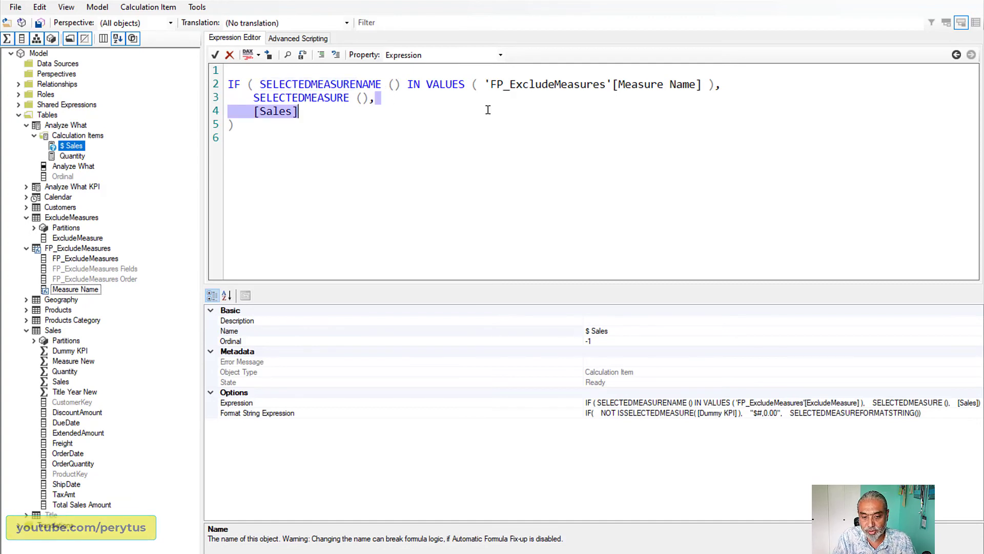
click(384, 122)
click(41, 23)
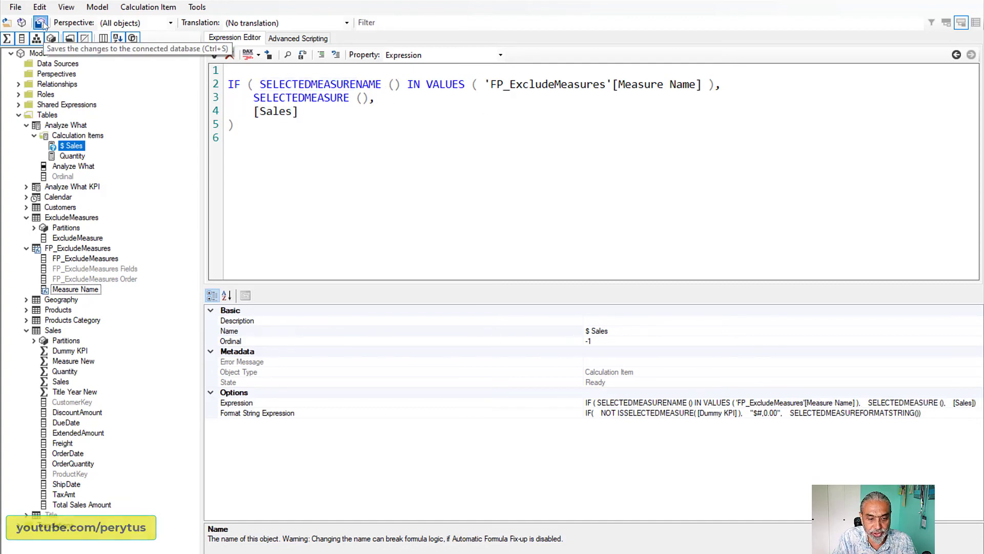
Step: Switch back to the Power BI report view and rename the Title Year New measure as Title Year New Amazing in its formula
click(915, 2)
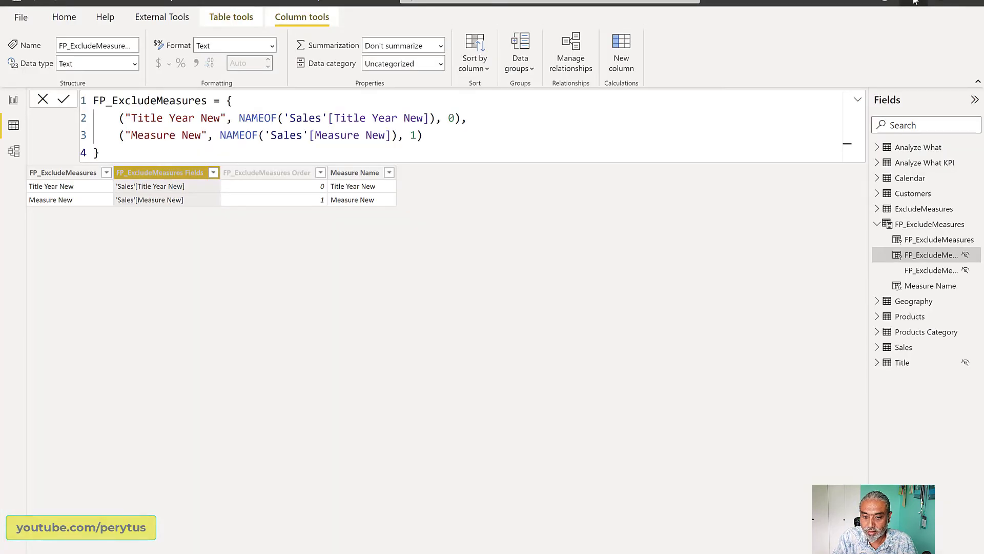
click(13, 102)
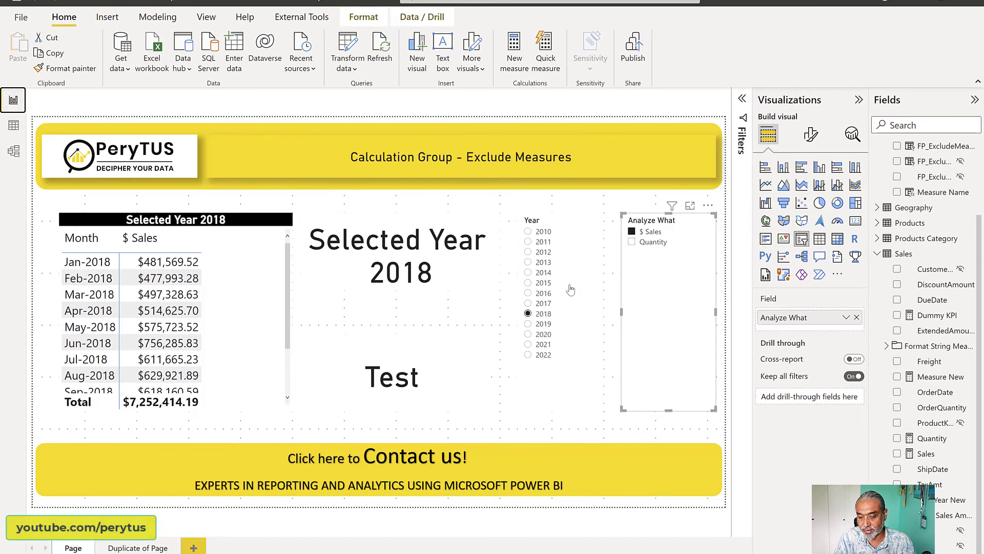
click(949, 501)
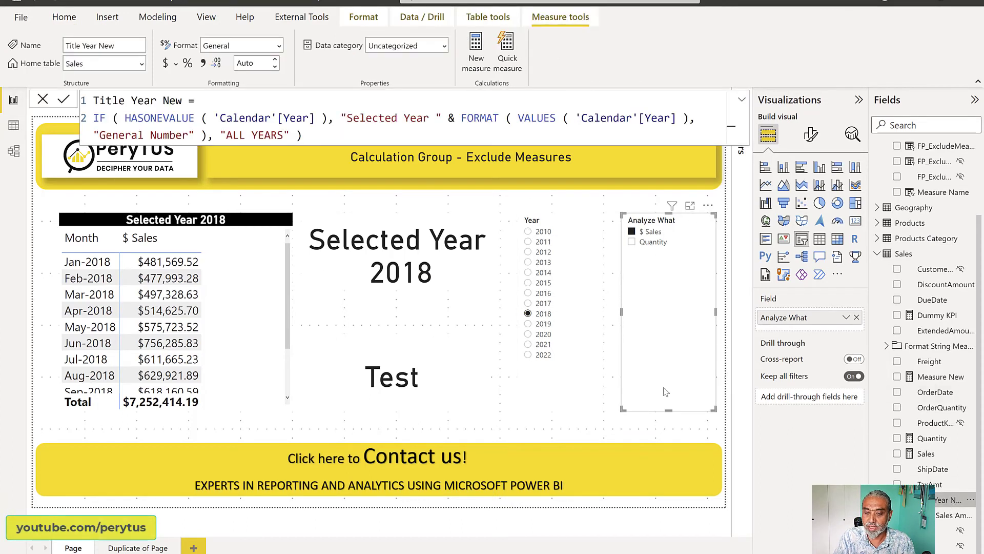
click(183, 101)
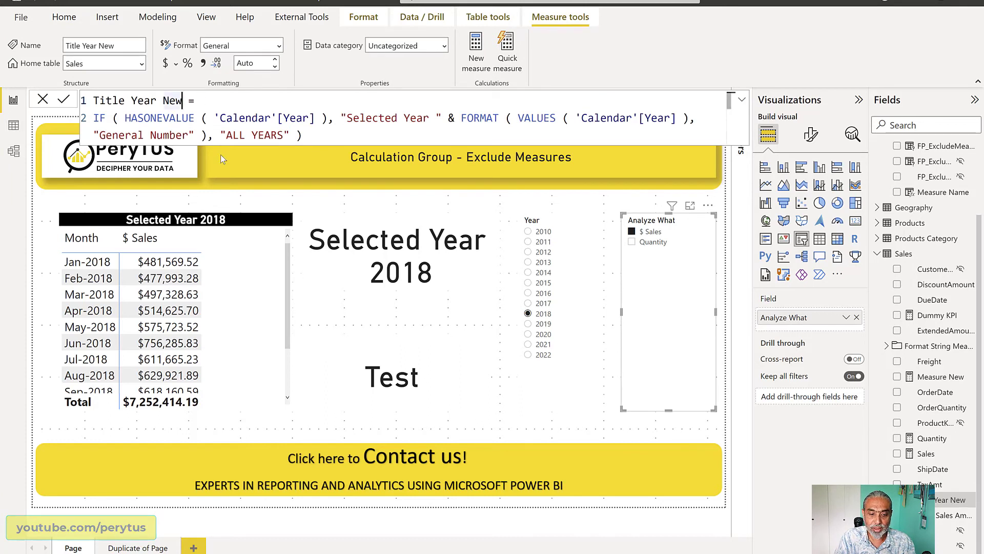
text(AMazn)
key(BackSpace)
key(BackSpace)
key(BackSpace)
key(BackSpace)
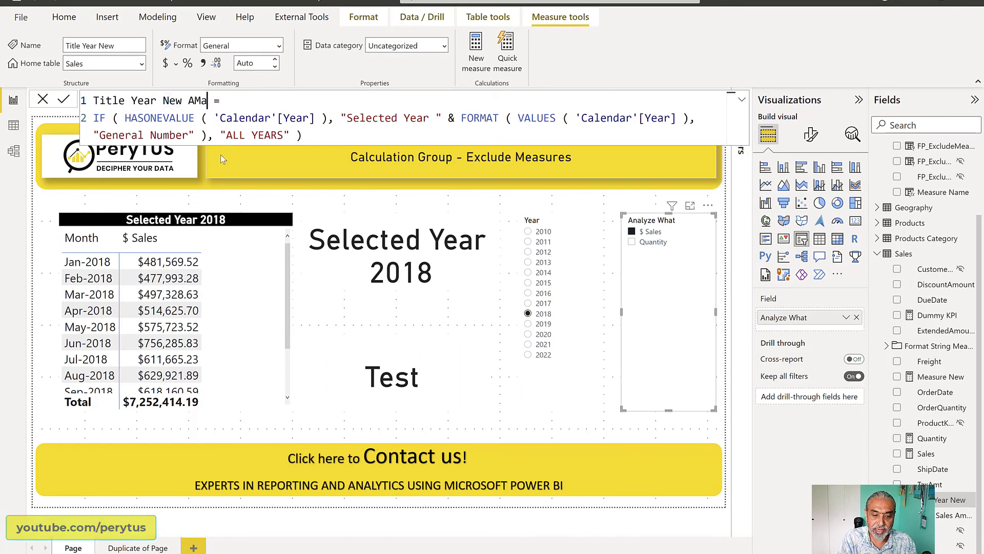
text(mazing)
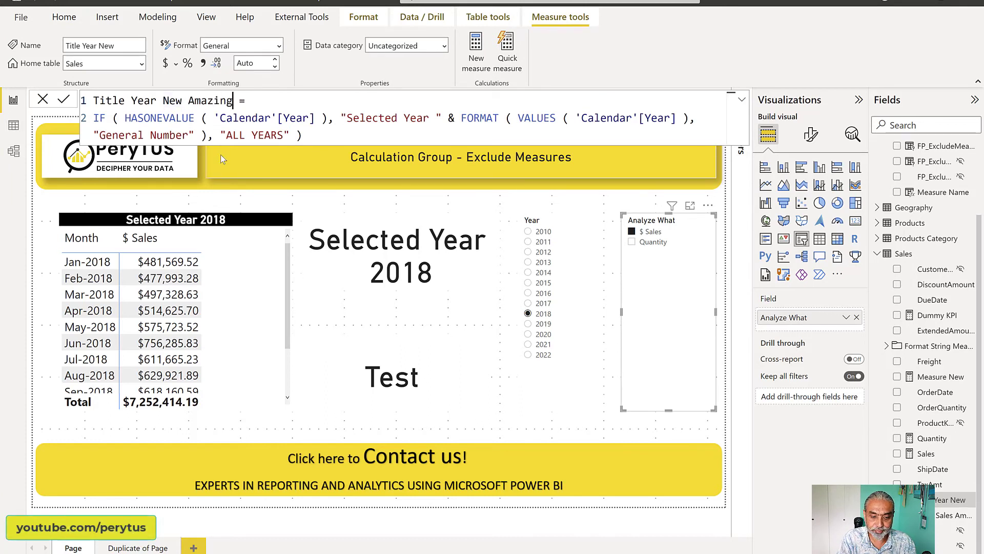
click(539, 422)
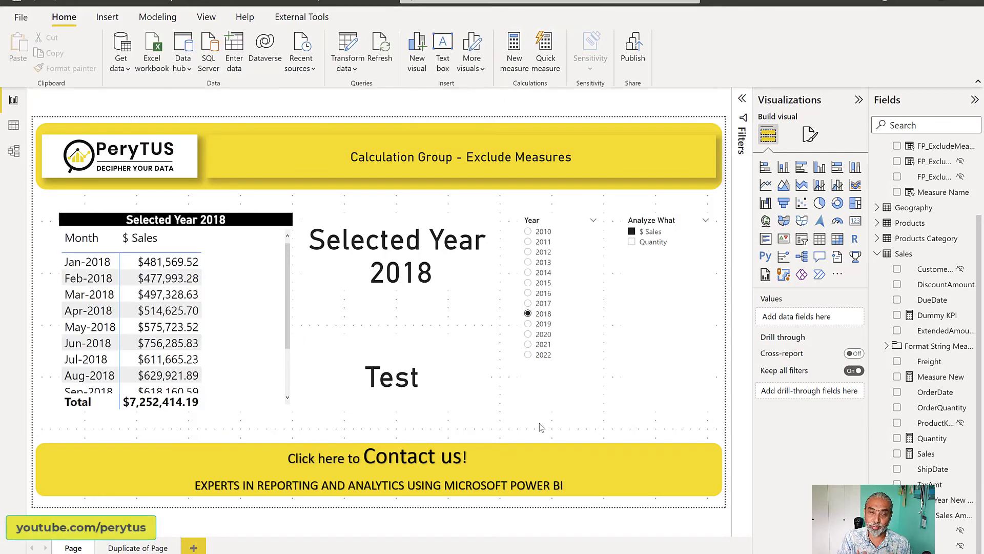